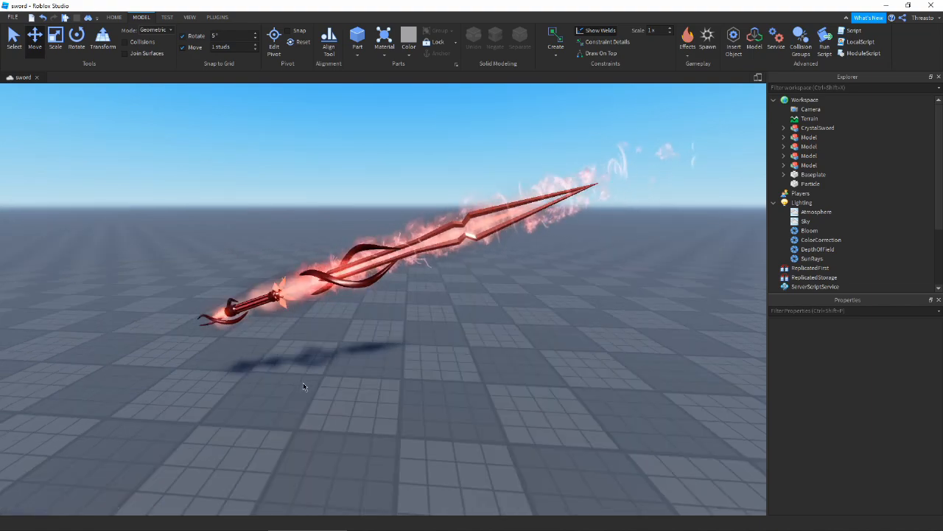
# - Orbit and zoom around the sword to inspect it from the tip to the handle
pyautogui.moveTo(303, 383); pyautogui.dragTo(304, 383, button='right')
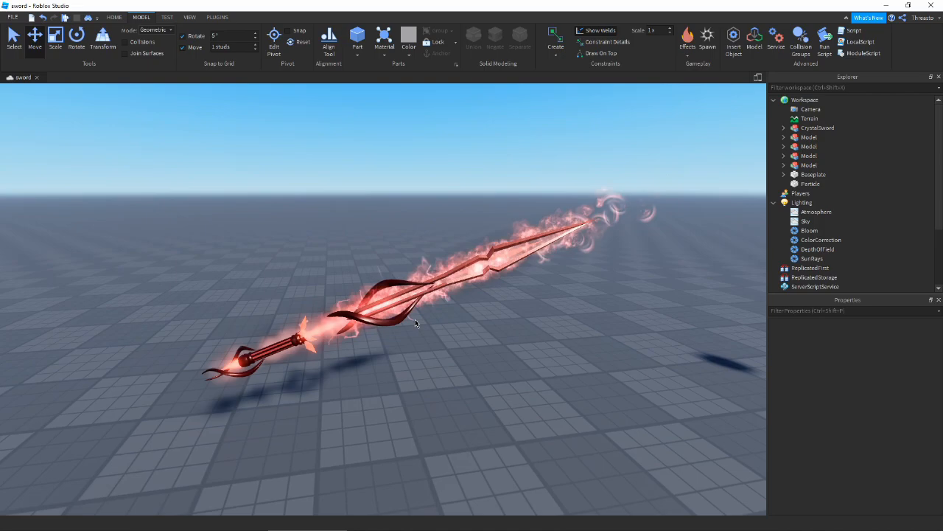
pyautogui.scroll(3, 512, 357)
pyautogui.moveTo(512, 357); pyautogui.dragTo(513, 357, button='right')
pyautogui.scroll(1, 513, 357)
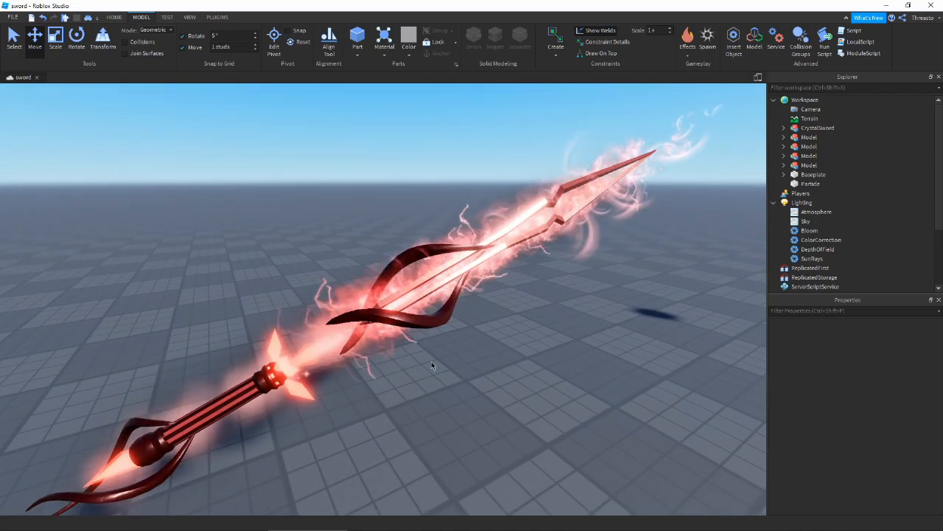
pyautogui.scroll(-2, 418, 189)
pyautogui.moveTo(577, 178); pyautogui.dragTo(577, 179, button='right')
pyautogui.moveTo(490, 397); pyautogui.dragTo(490, 398, button='right')
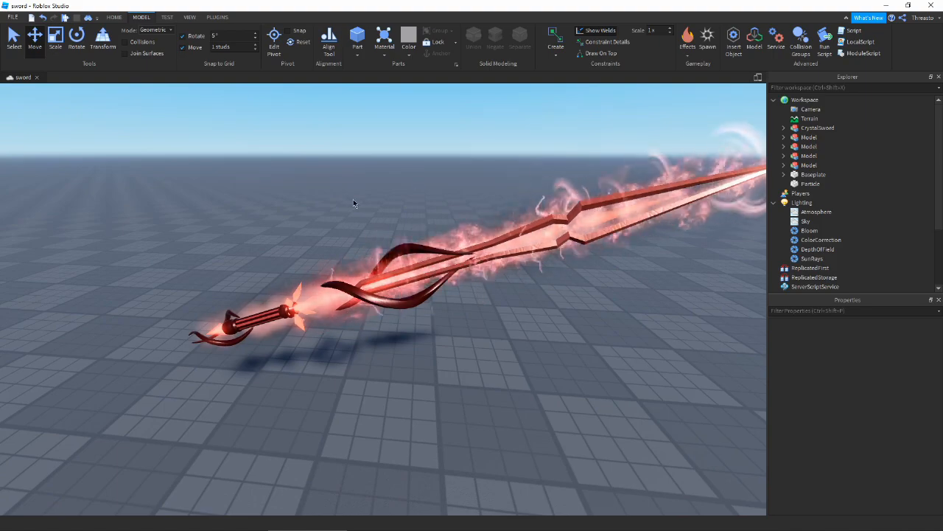
pyautogui.scroll(2, 403, 373)
pyautogui.moveTo(405, 375); pyautogui.dragTo(404, 376, button='right')
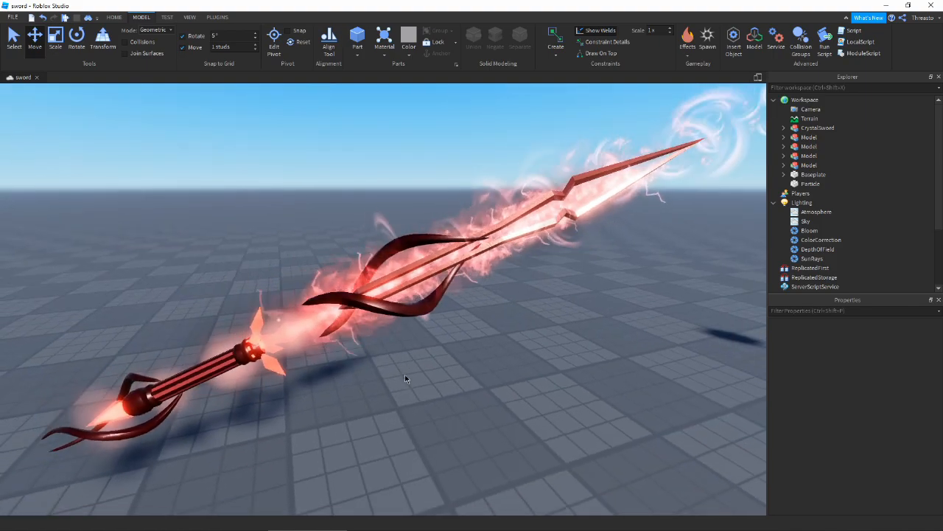
pyautogui.scroll(-2, 405, 374)
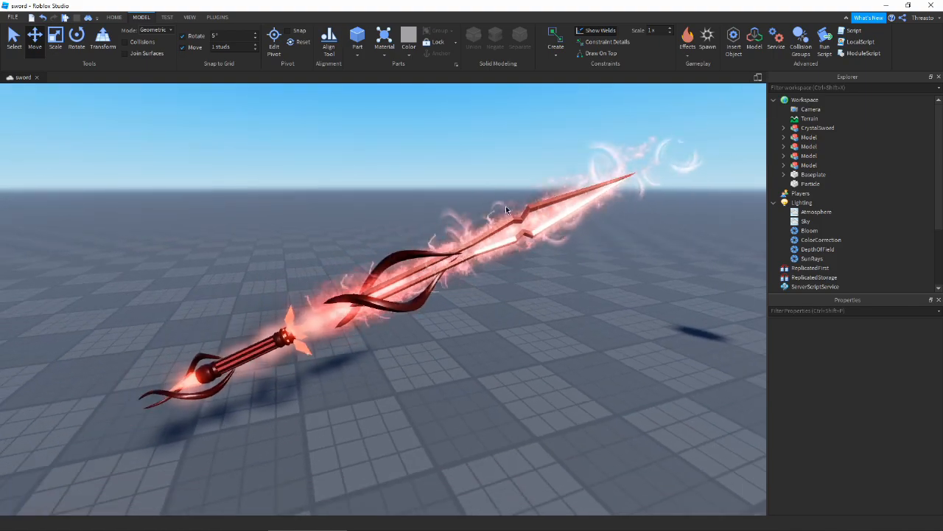
pyautogui.moveTo(512, 359); pyautogui.dragTo(512, 359, button='right')
pyautogui.scroll(-1, 511, 359)
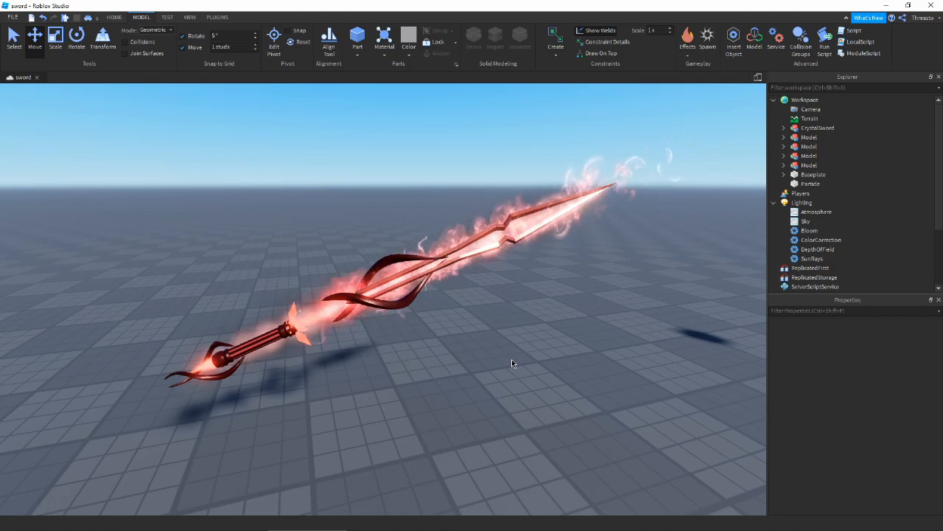
pyautogui.scroll(4, 519, 352)
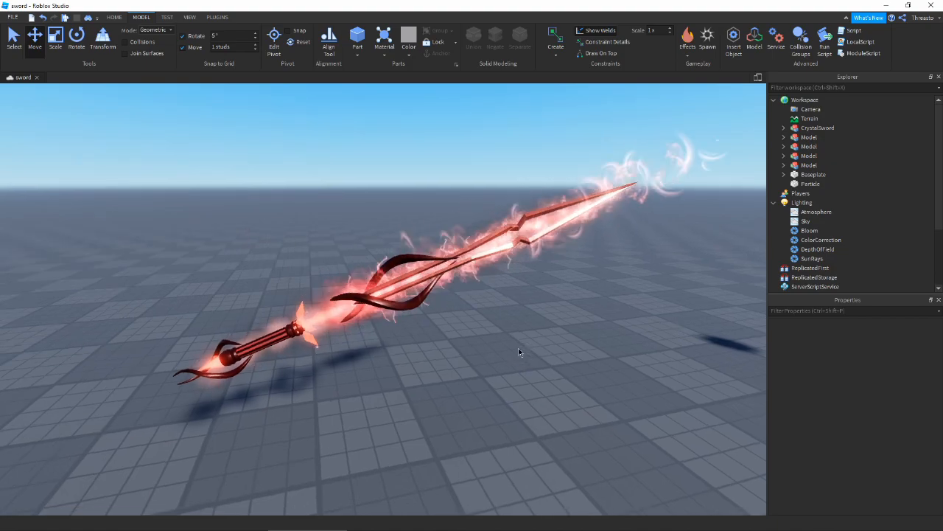
pyautogui.scroll(2, 348, 325)
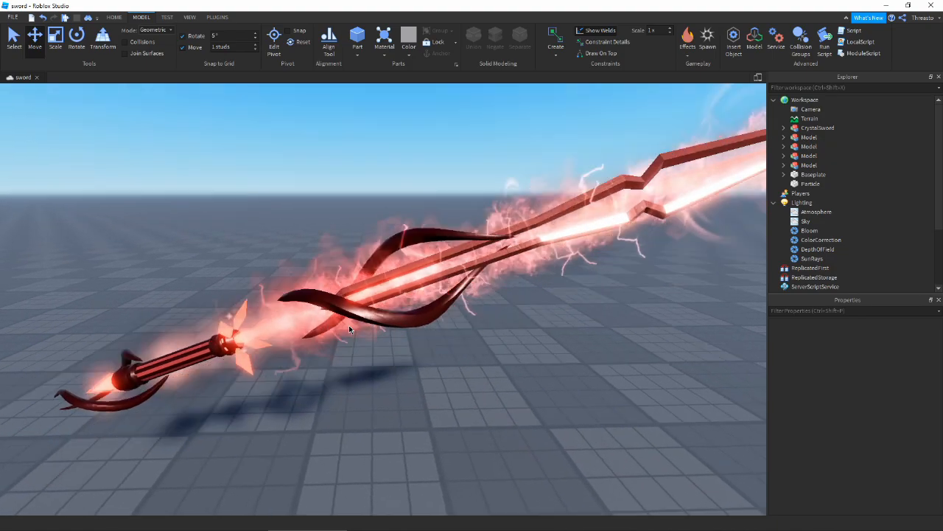
pyautogui.scroll(-2, 348, 328)
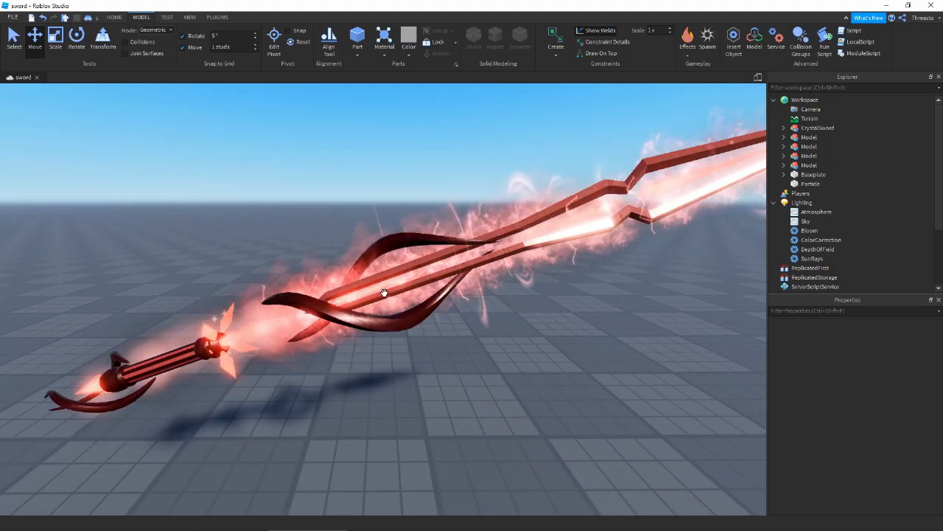
pyautogui.scroll(2, 624, 185)
pyautogui.scroll(-2, 624, 185)
pyautogui.moveTo(488, 295); pyautogui.dragTo(463, 270, button='right')
pyautogui.scroll(2, 463, 271)
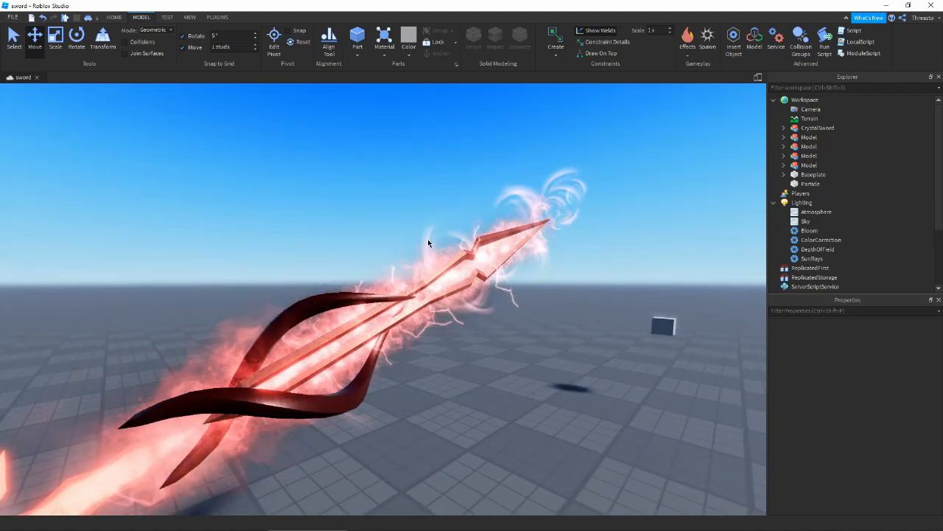
pyautogui.moveTo(428, 238); pyautogui.dragTo(516, 248, button='right')
pyautogui.scroll(-2, 516, 248)
pyautogui.scroll(-1, 578, 339)
pyautogui.scroll(-3, 578, 338)
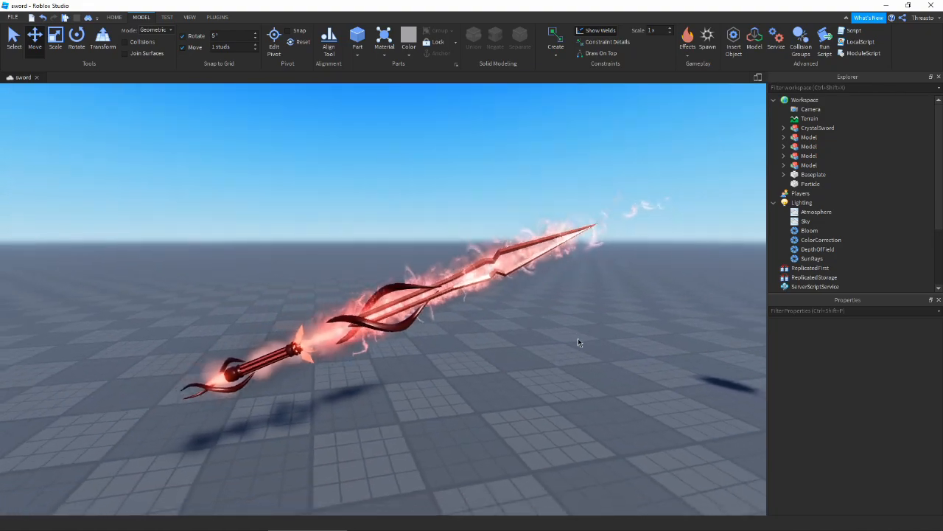
pyautogui.moveTo(578, 338); pyautogui.dragTo(578, 339, button='right')
pyautogui.scroll(4, 557, 341)
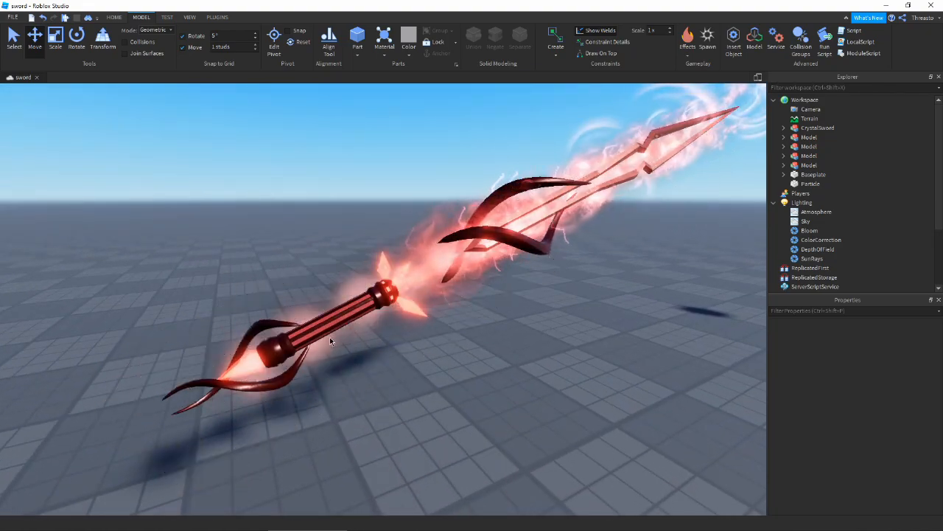
pyautogui.moveTo(470, 336); pyautogui.dragTo(473, 349, button='right')
pyautogui.scroll(-3, 469, 336)
pyautogui.scroll(-1, 472, 349)
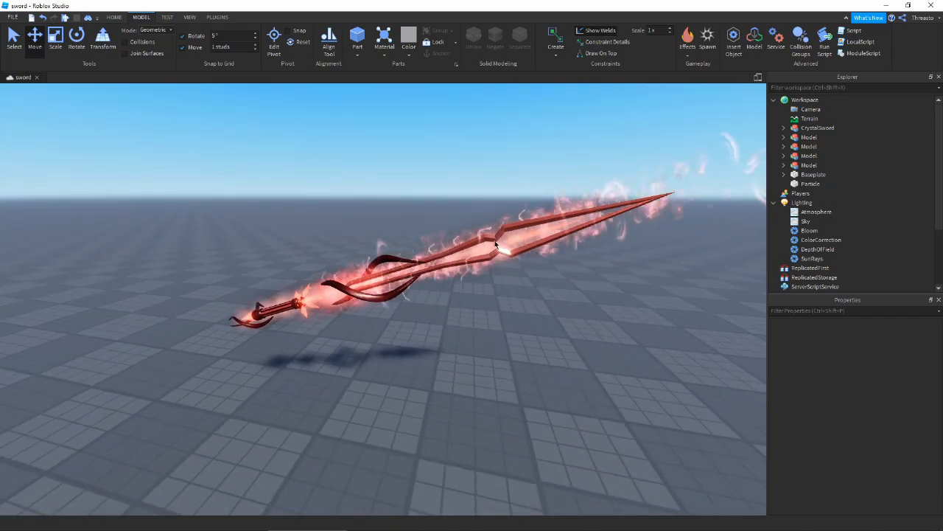
pyautogui.moveTo(536, 373); pyautogui.dragTo(537, 373, button='right')
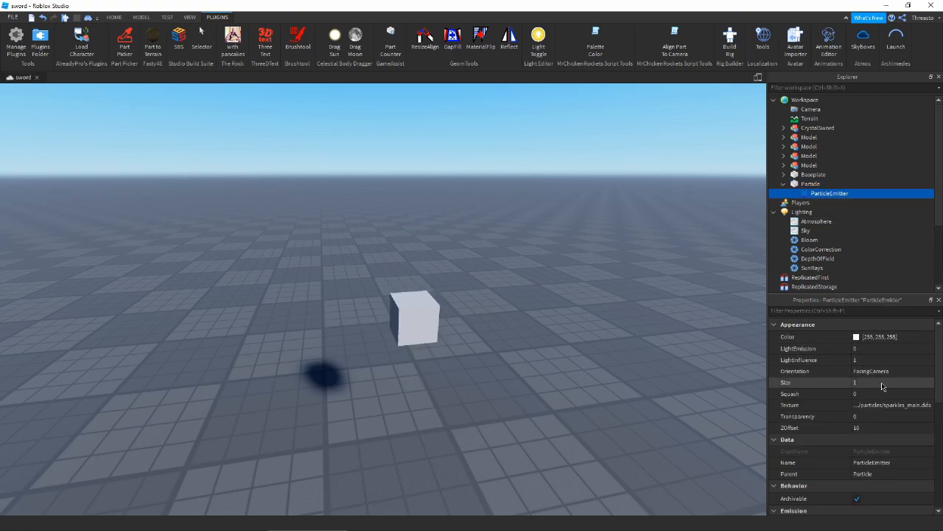
# - Enable the test part's ParticleEmitter so white sparkles stream upward
pyautogui.click(925, 385)
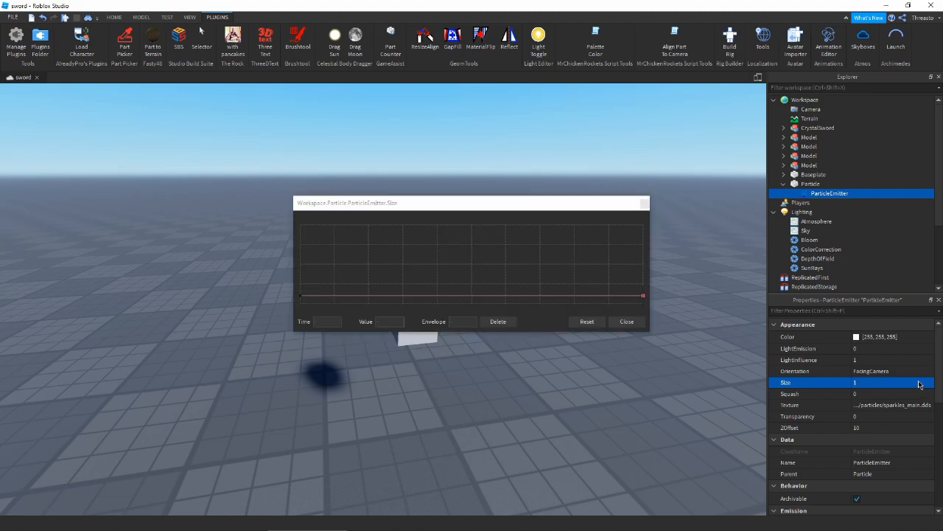
pyautogui.click(627, 322)
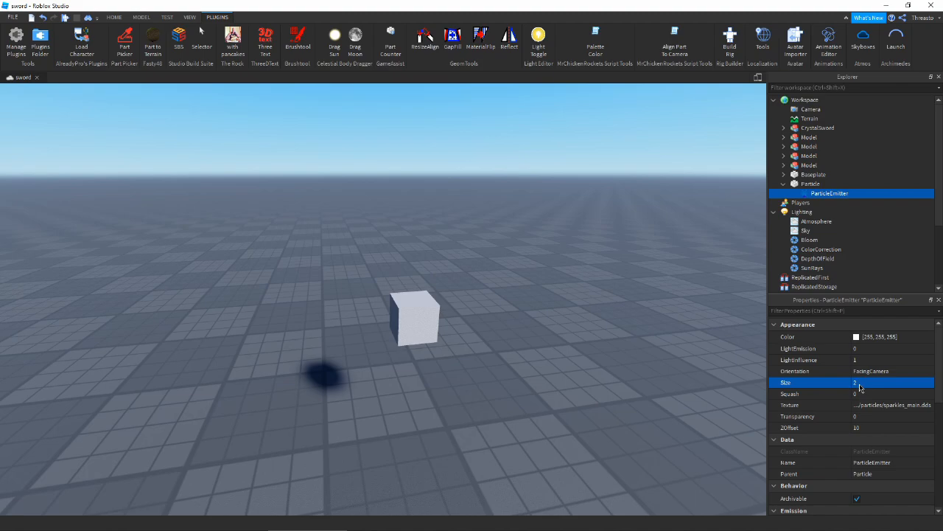
pyautogui.scroll(-1, 859, 388)
pyautogui.click(879, 467)
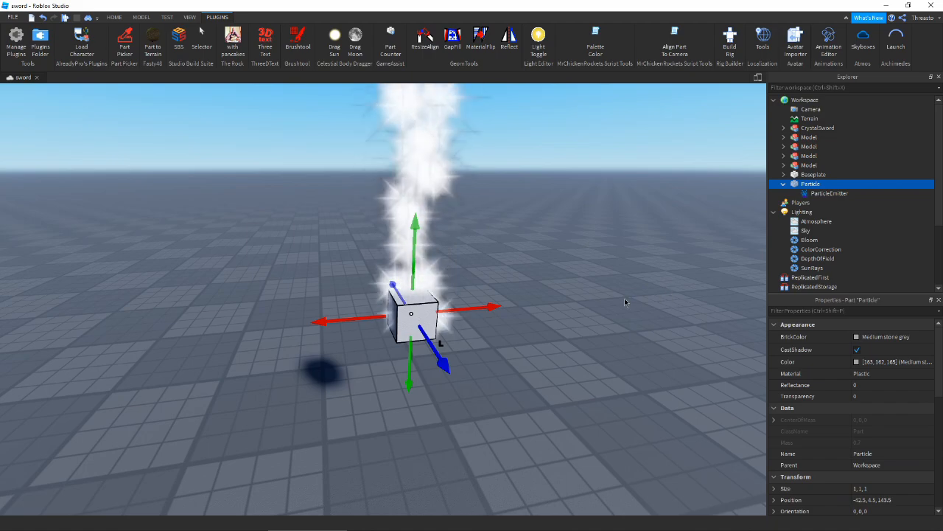
# - Try a particle Size of 3, then undo it back to 1
pyautogui.click(827, 193)
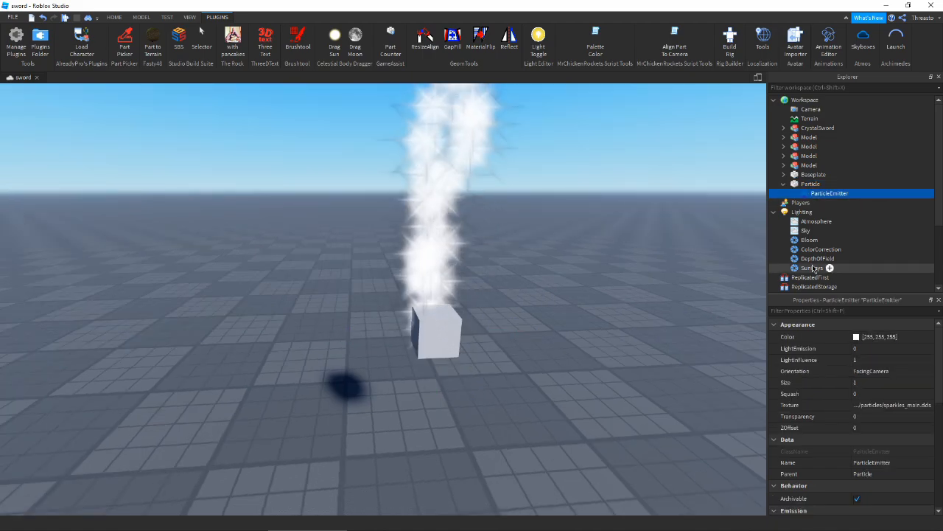
pyautogui.click(865, 384)
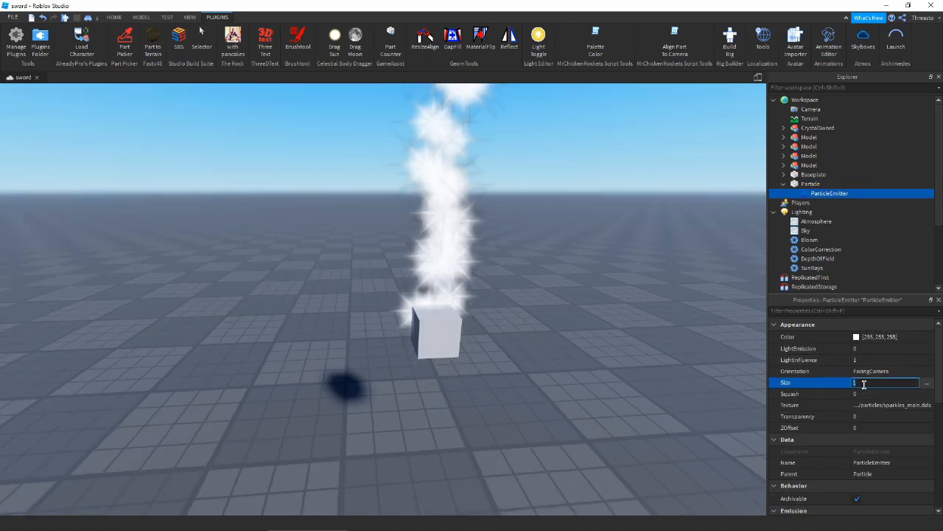
pyautogui.write('3')
pyautogui.press('Return')
pyautogui.scroll(-4, 360, 415)
pyautogui.moveTo(359, 417); pyautogui.dragTo(444, 325, button='right')
pyautogui.scroll(5, 443, 324)
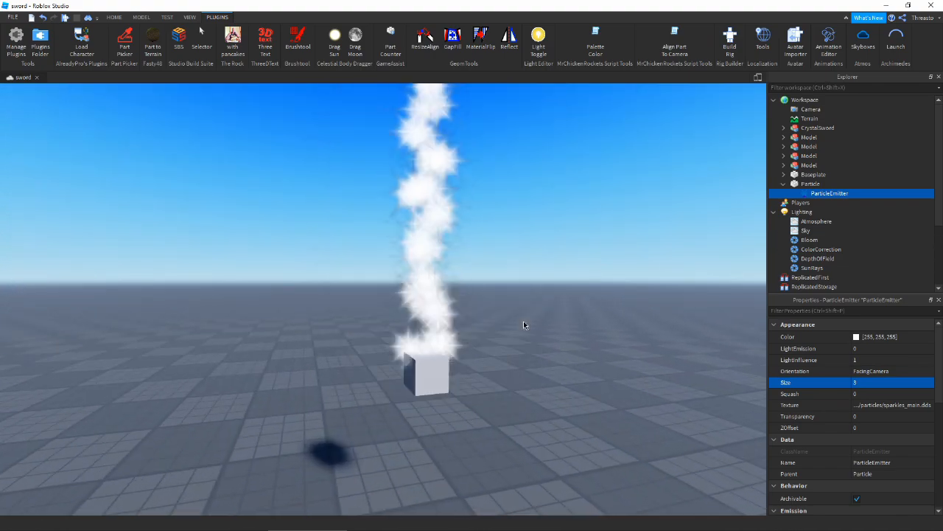
pyautogui.hotkey('ctrl', 'z')
pyautogui.press('d')
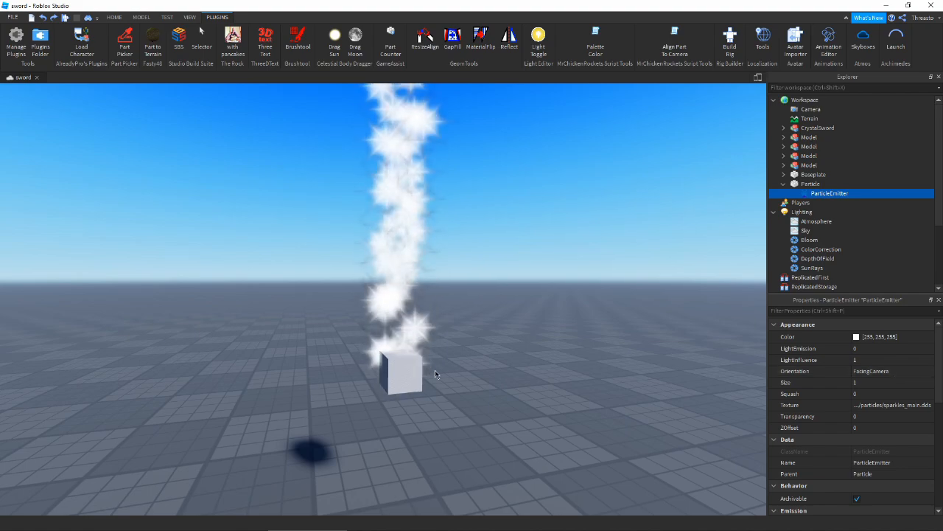
# - Replace the fixed Size with a curve whose starting keypoint is lowered, shrinking the sparkles
pyautogui.click(919, 384)
pyautogui.click(930, 384)
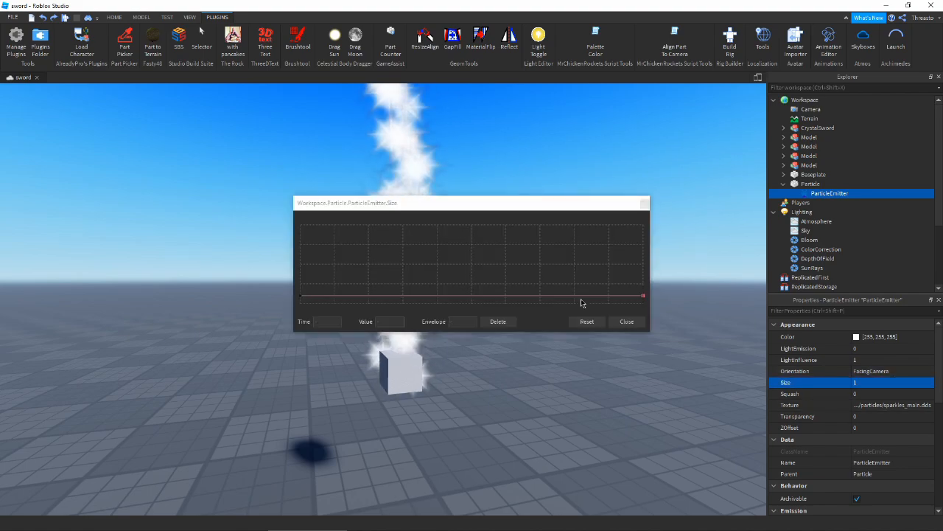
pyautogui.moveTo(554, 210); pyautogui.dragTo(743, 354)
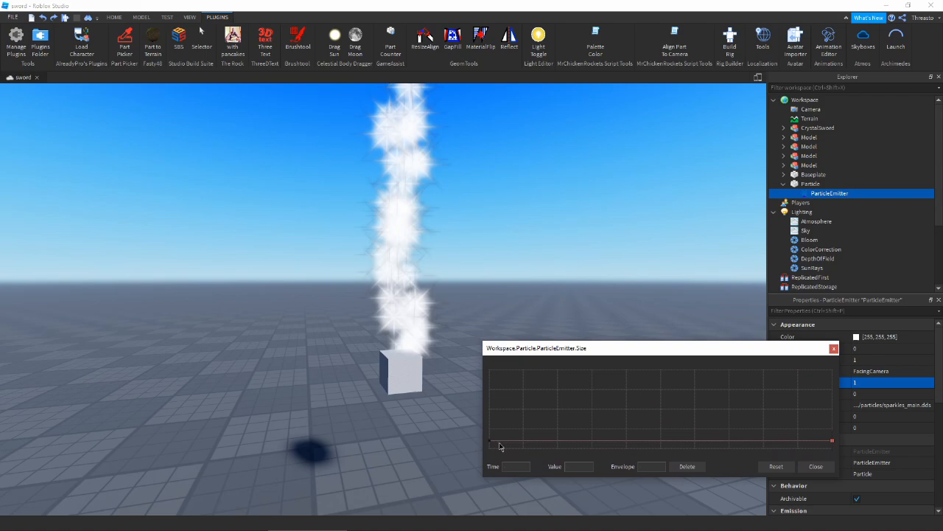
pyautogui.moveTo(491, 443); pyautogui.dragTo(489, 392)
pyautogui.moveTo(489, 427); pyautogui.dragTo(486, 452)
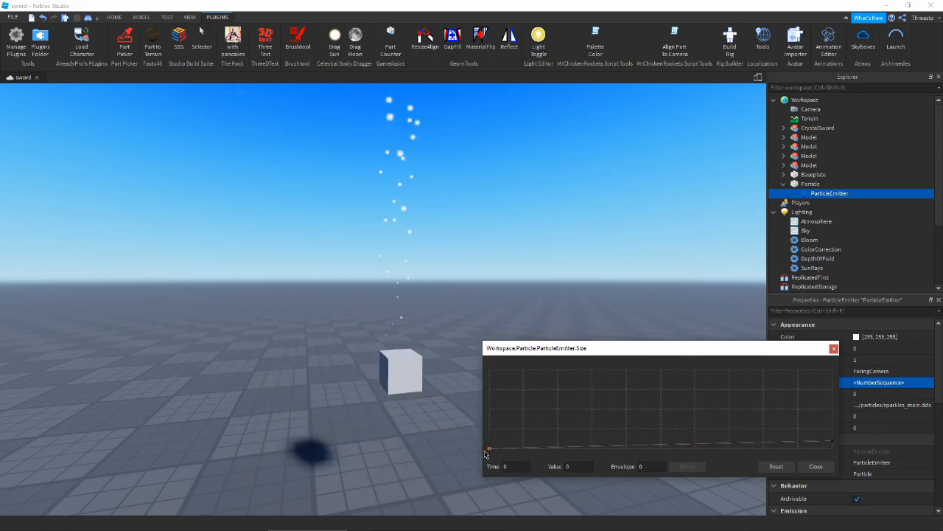
pyautogui.click(816, 467)
pyautogui.moveTo(521, 399); pyautogui.dragTo(459, 341, button='right')
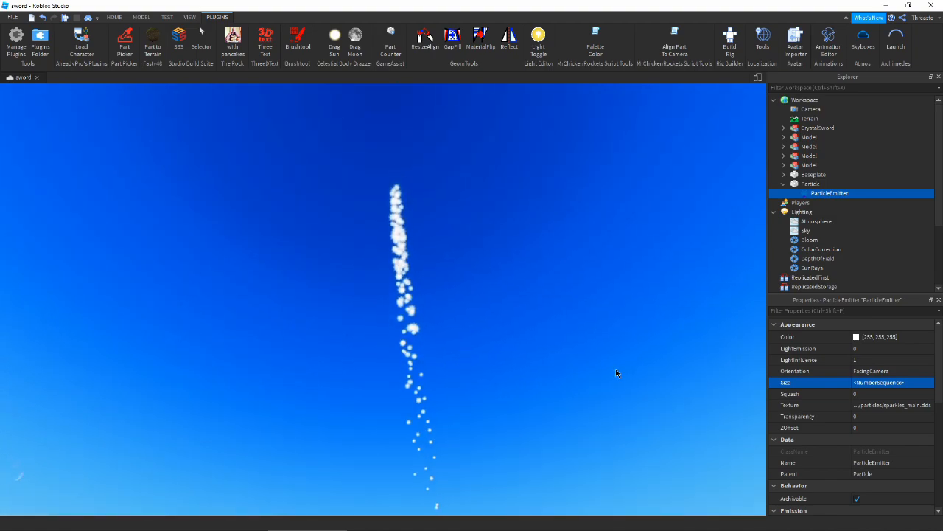
pyautogui.moveTo(615, 373); pyautogui.dragTo(542, 312, button='right')
pyautogui.scroll(-5, 854, 385)
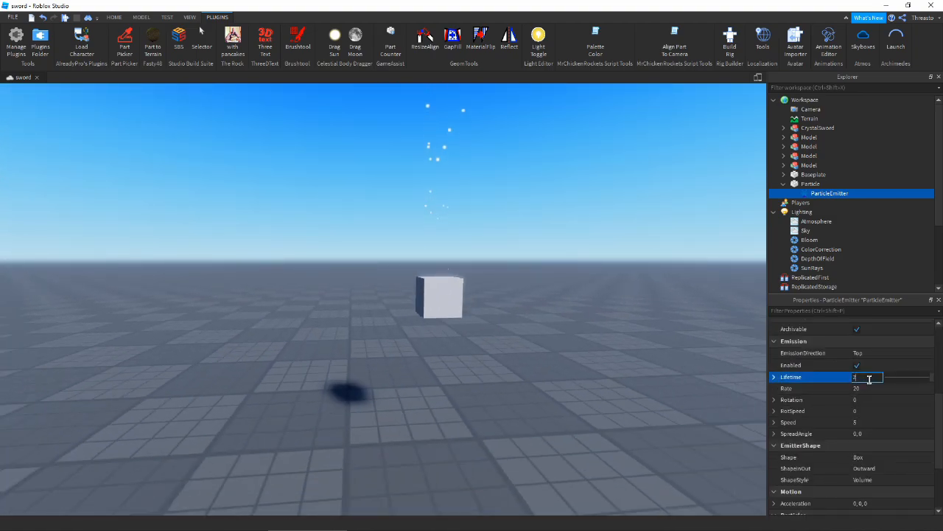
pyautogui.moveTo(488, 332); pyautogui.dragTo(472, 335, button='right')
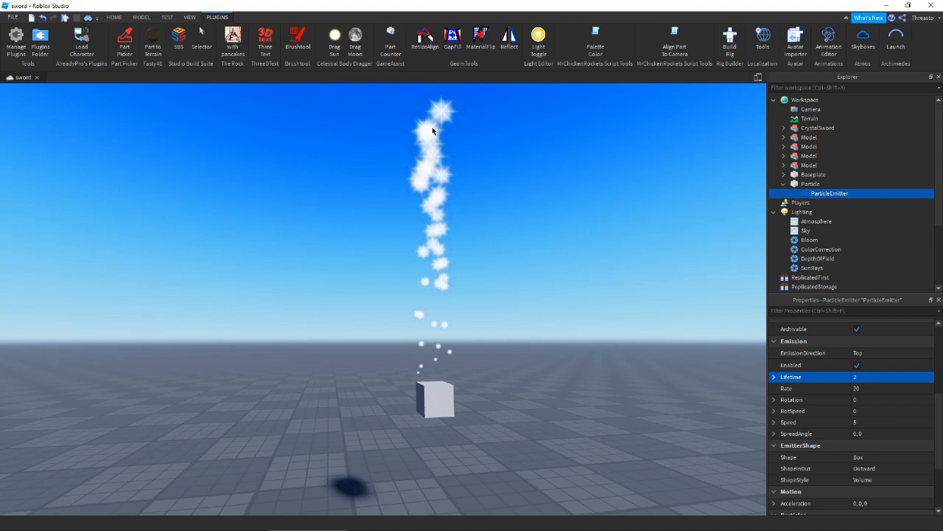
pyautogui.scroll(5, 892, 381)
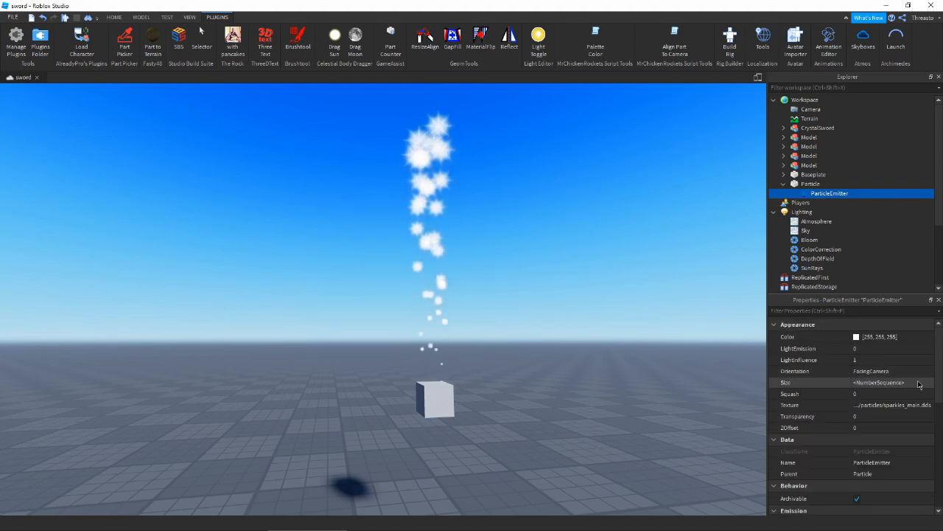
# - Add several peak and low keypoints to the Size curve, then reset it flat
pyautogui.click(913, 383)
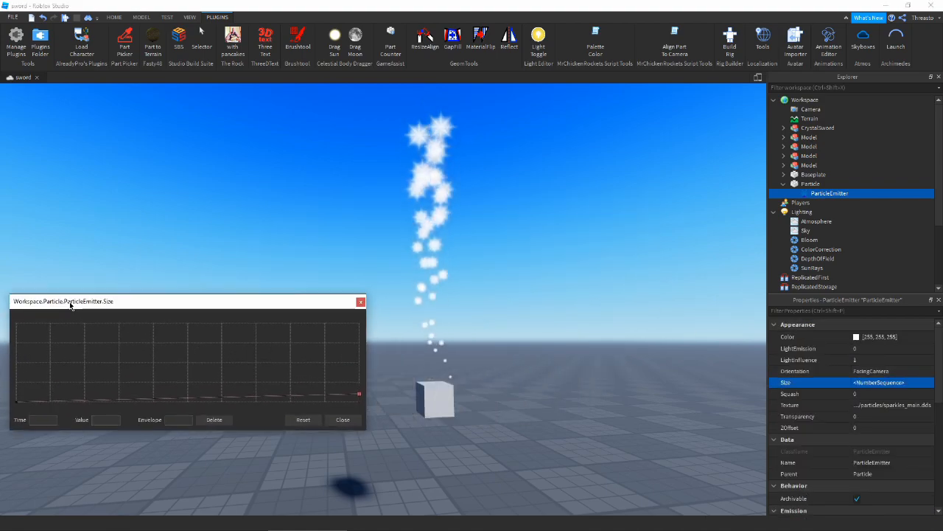
pyautogui.moveTo(370, 364); pyautogui.dragTo(277, 381)
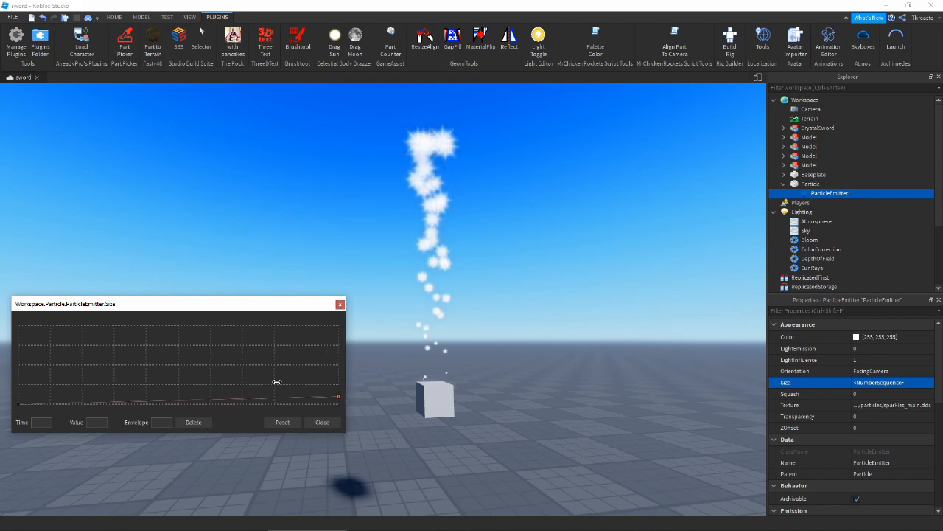
pyautogui.moveTo(188, 312); pyautogui.dragTo(222, 344)
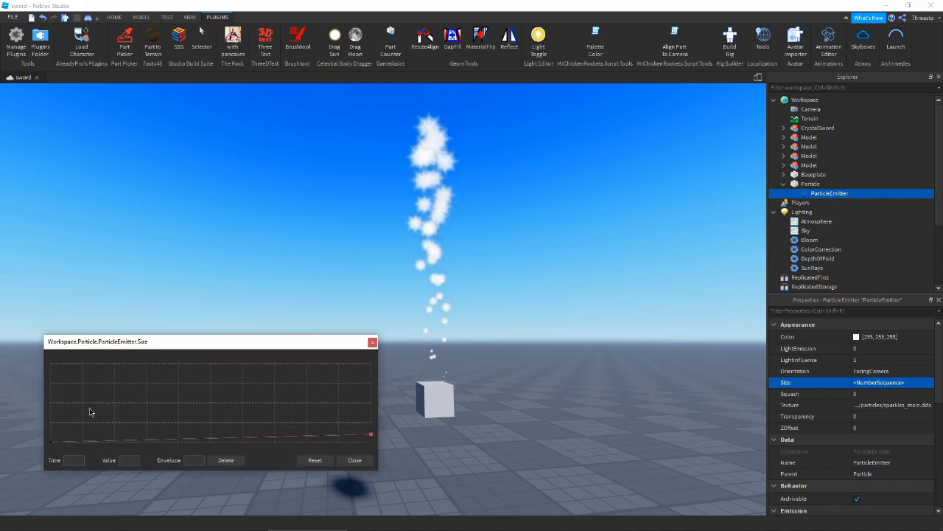
pyautogui.click(164, 394)
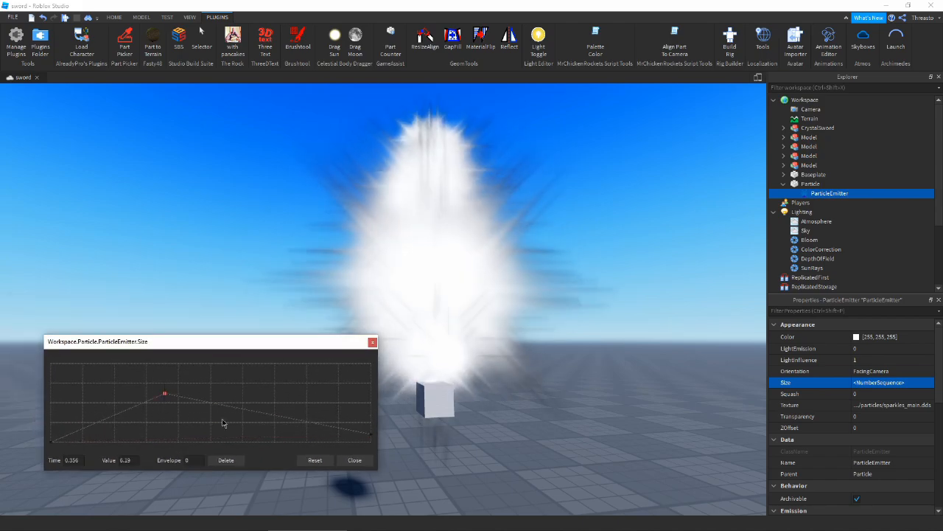
pyautogui.click(214, 425)
pyautogui.click(247, 385)
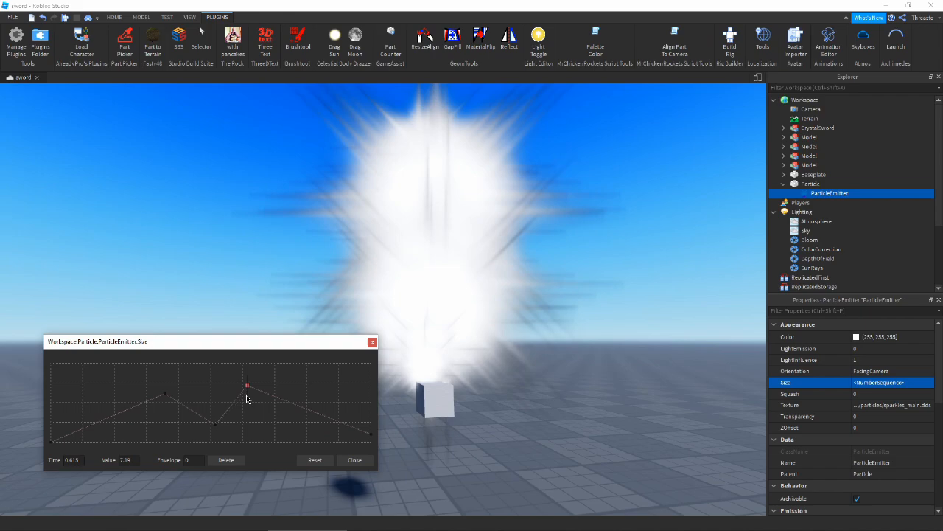
pyautogui.click(263, 432)
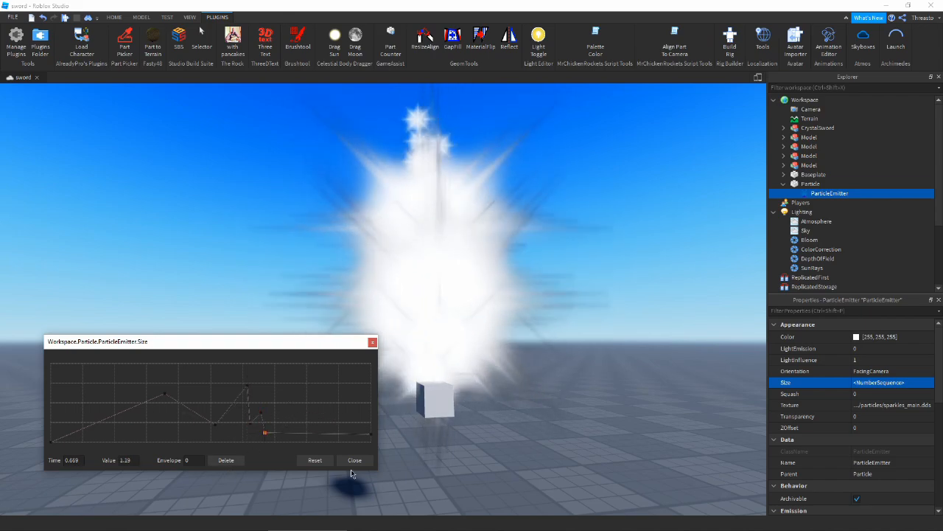
pyautogui.click(314, 459)
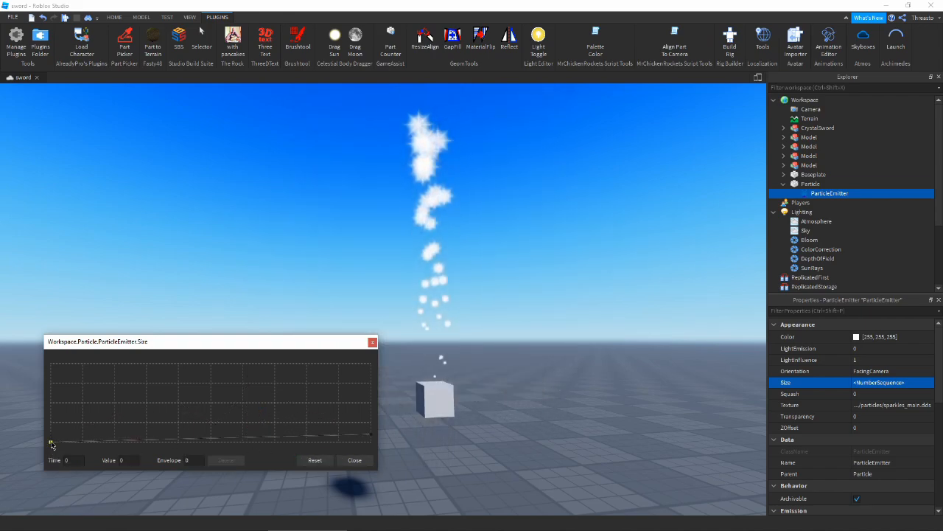
# - Raise the Size curve's start to about 0.875 and try an end size of 2.5
pyautogui.moveTo(51, 443); pyautogui.dragTo(46, 437)
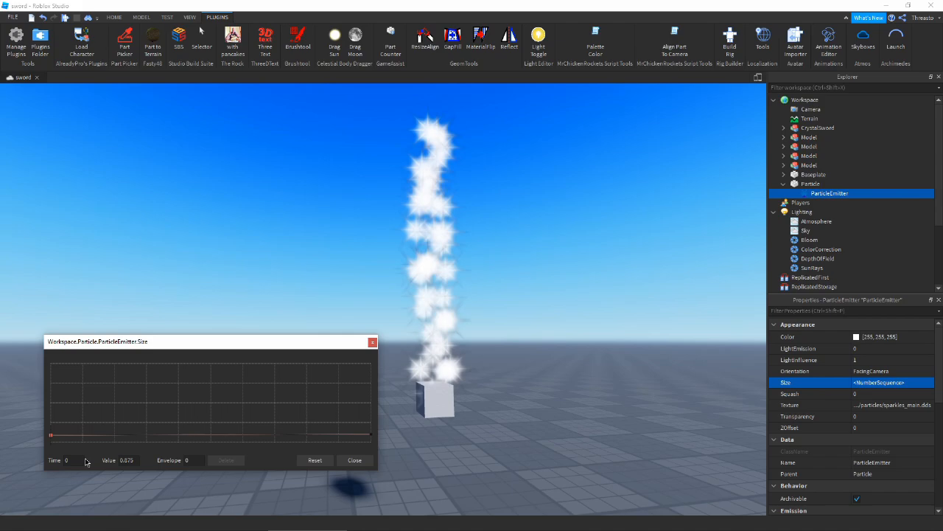
pyautogui.click(372, 434)
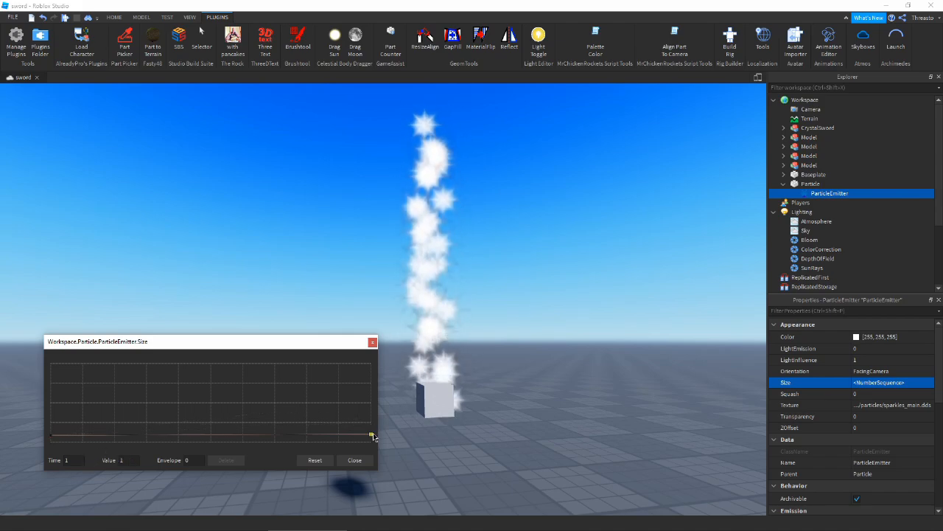
pyautogui.moveTo(372, 435); pyautogui.dragTo(371, 422)
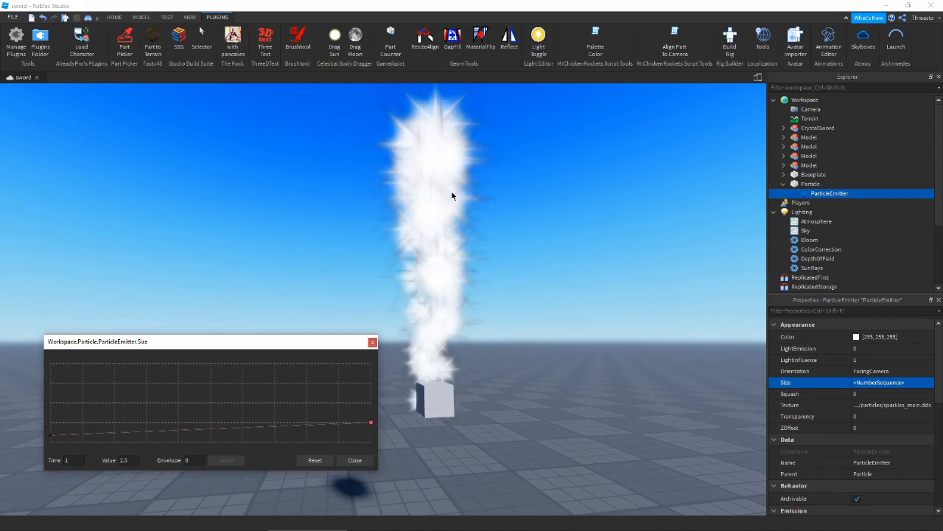
pyautogui.click(221, 435)
pyautogui.moveTo(225, 438); pyautogui.dragTo(261, 439)
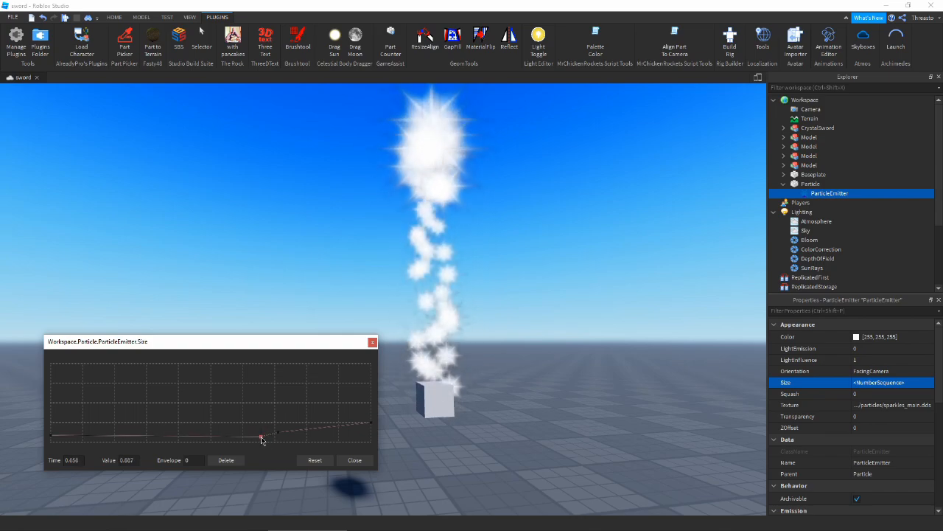
pyautogui.click(225, 460)
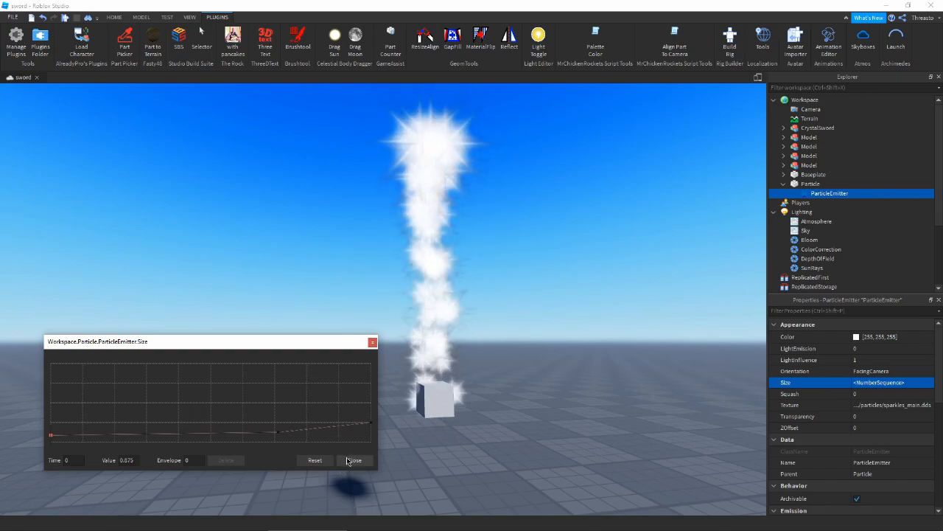
# - Delete the extra end point and drop the final Size point to nearly zero
pyautogui.click(369, 425)
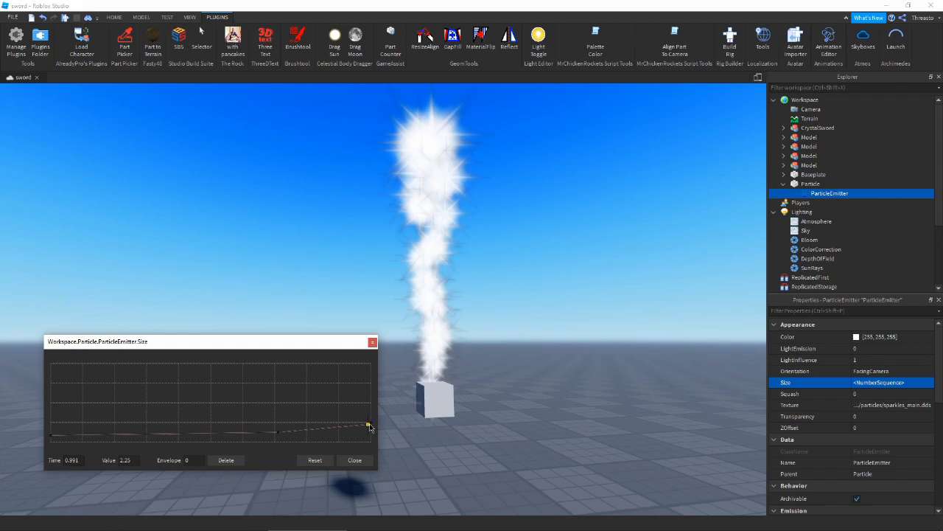
pyautogui.click(226, 460)
pyautogui.click(371, 432)
pyautogui.moveTo(370, 432); pyautogui.dragTo(371, 440)
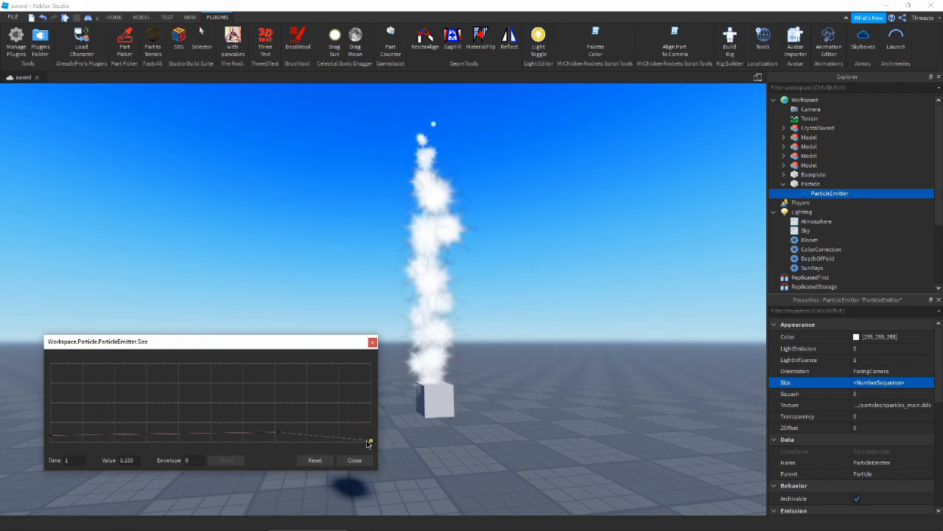
pyautogui.click(50, 436)
pyautogui.moveTo(52, 440); pyautogui.dragTo(51, 438)
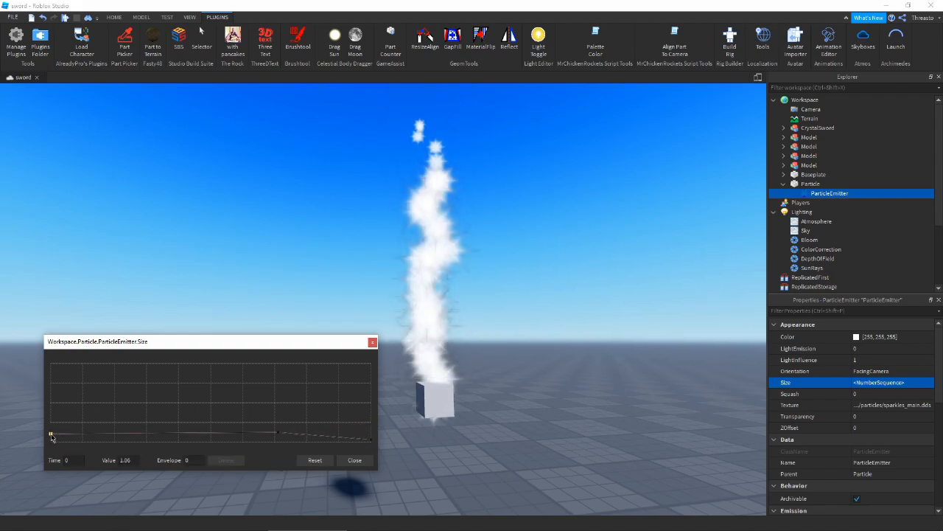
pyautogui.click(354, 460)
# - Reopen the ParticleEmitter's Size curve to check the taper, keeping it clear of the particles
pyautogui.scroll(3, 427, 207)
pyautogui.scroll(3, 430, 267)
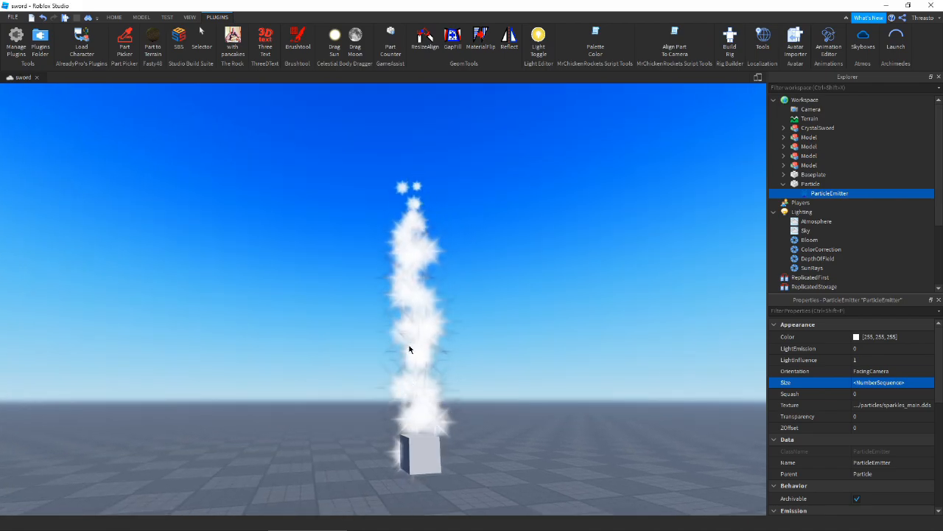
pyautogui.moveTo(443, 189); pyautogui.dragTo(446, 194, button='right')
pyautogui.scroll(-3, 446, 251)
pyautogui.moveTo(444, 258); pyautogui.dragTo(474, 273, button='right')
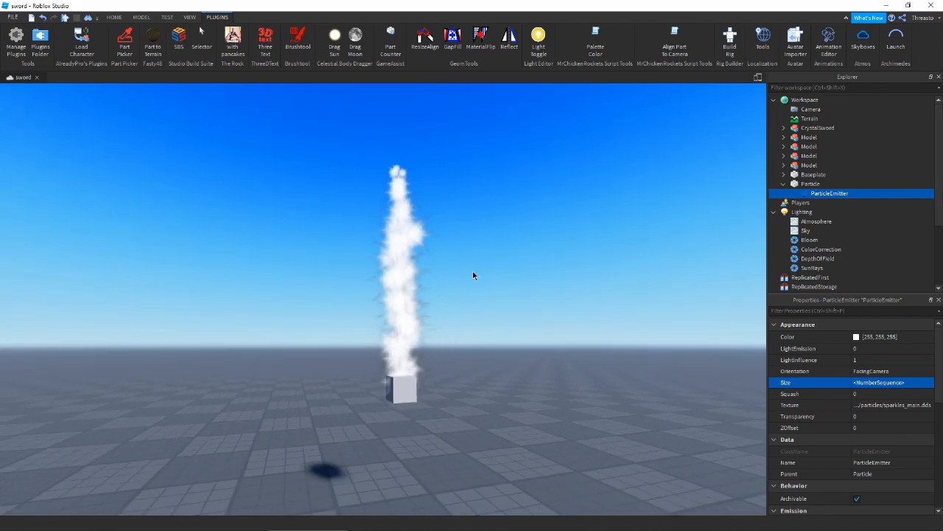
pyautogui.click(925, 386)
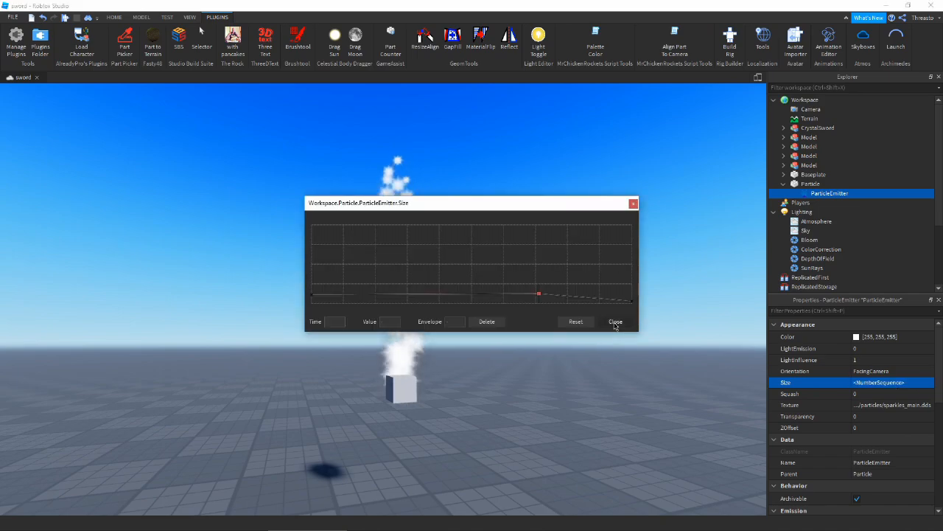
pyautogui.click(615, 323)
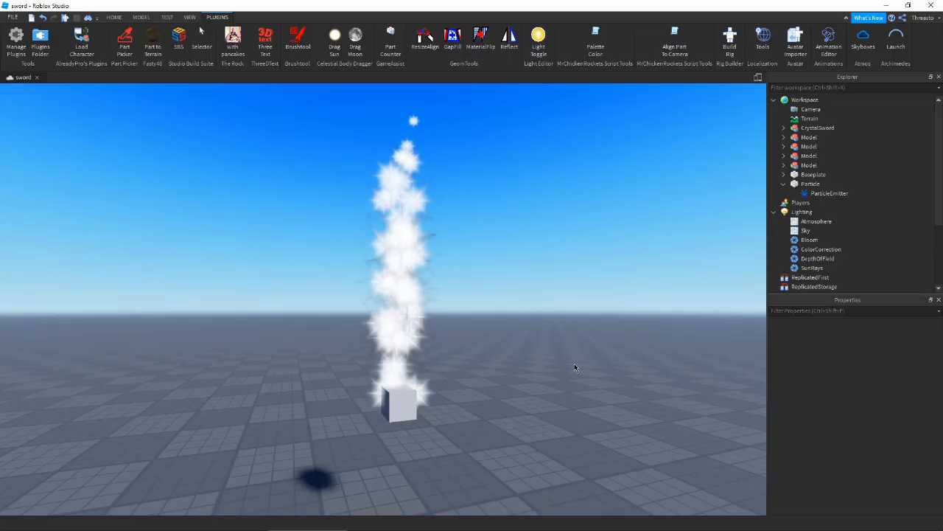
pyautogui.click(399, 404)
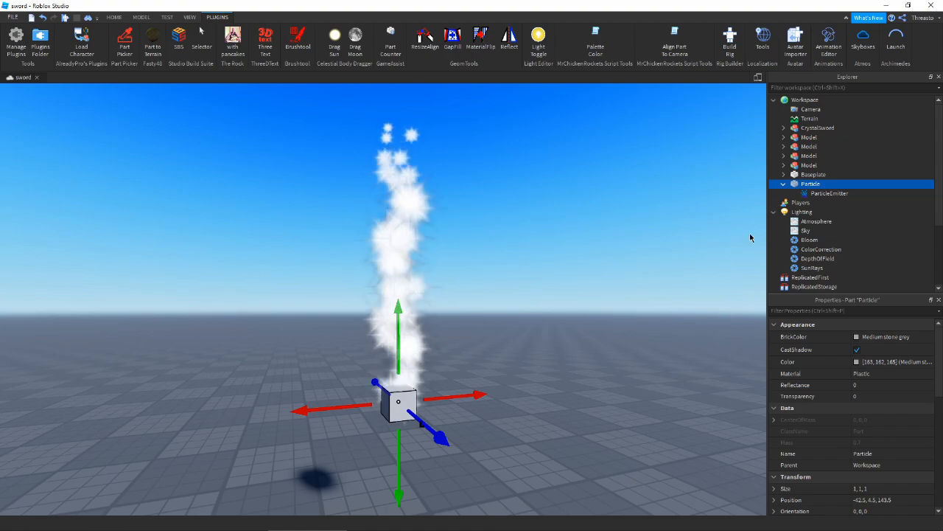
pyautogui.click(829, 193)
pyautogui.click(924, 382)
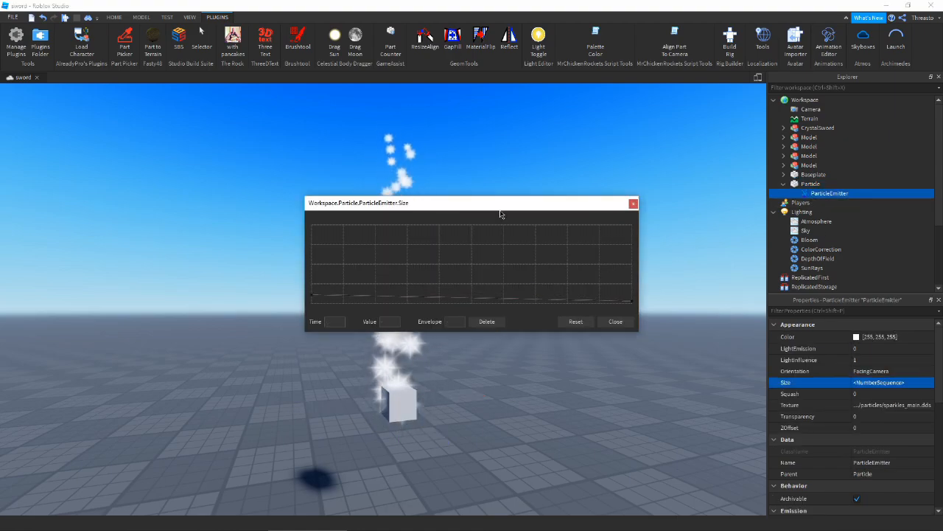
pyautogui.moveTo(501, 213); pyautogui.dragTo(196, 299)
pyautogui.click(312, 410)
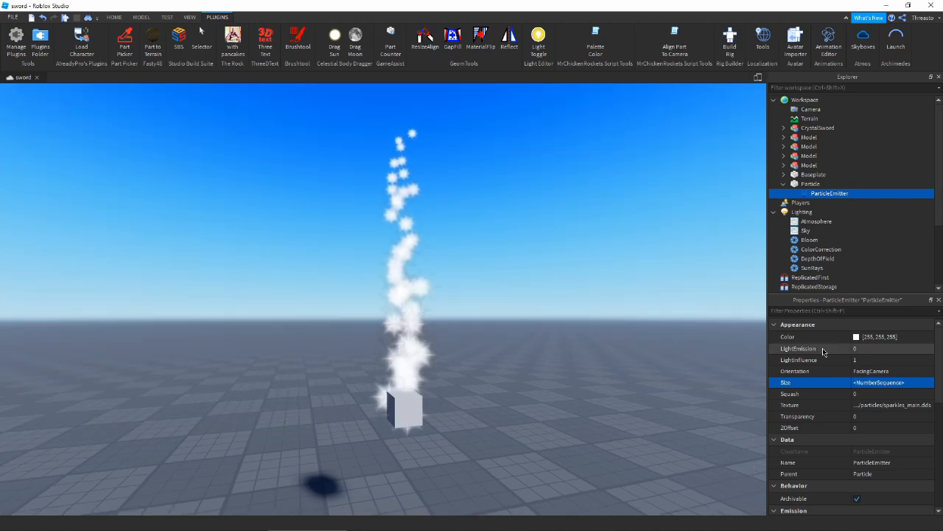
# - Open the Squash curve editor and close it without changes
pyautogui.click(914, 393)
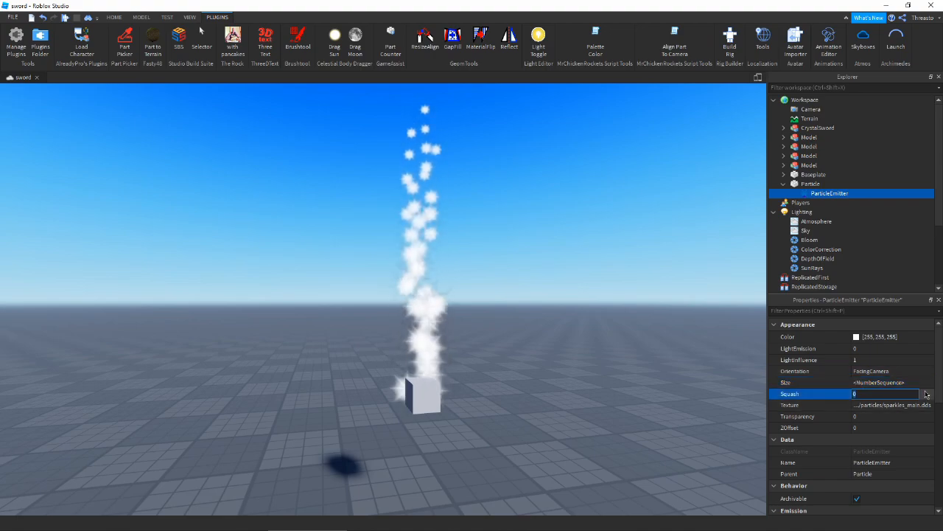
pyautogui.click(926, 394)
pyautogui.click(669, 322)
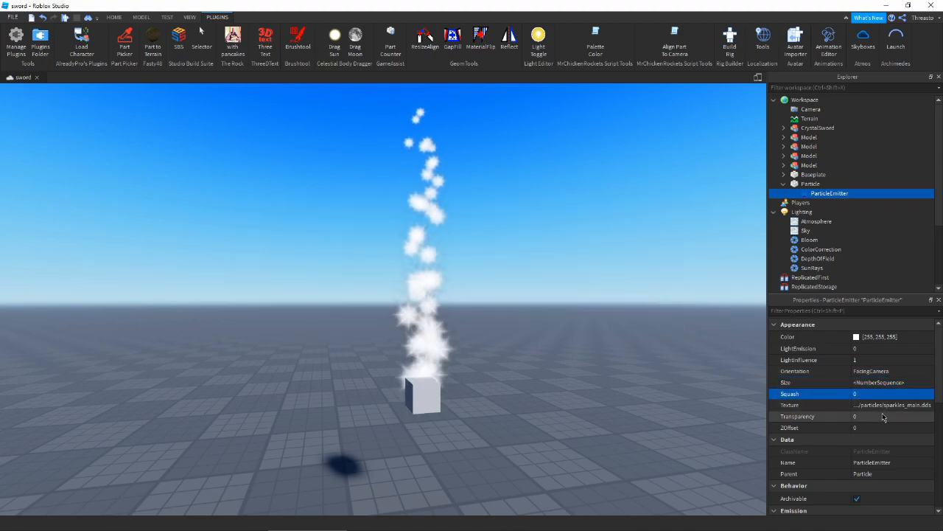
# - Drag the Transparency curve's end point up to 1 so particles fade out fully
pyautogui.click(913, 416)
pyautogui.click(929, 417)
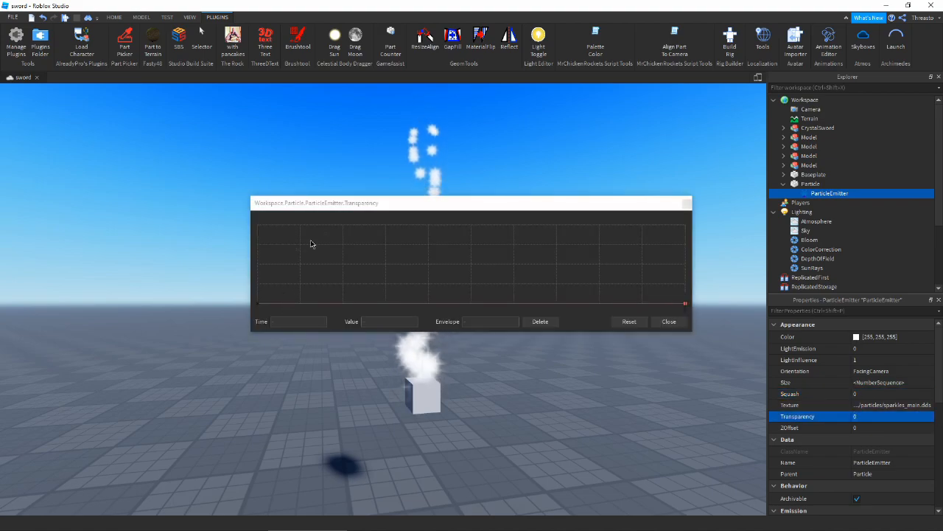
pyautogui.moveTo(367, 204); pyautogui.dragTo(103, 299)
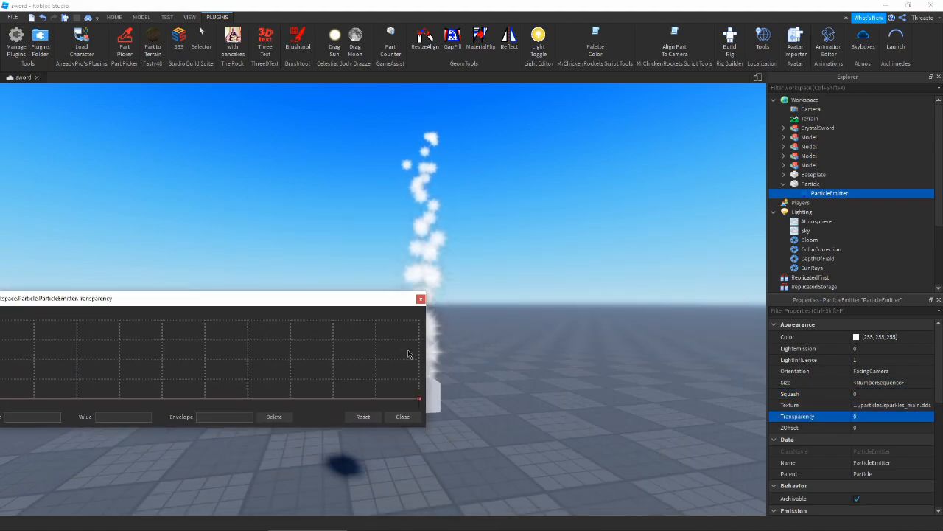
pyautogui.moveTo(425, 357); pyautogui.dragTo(316, 356)
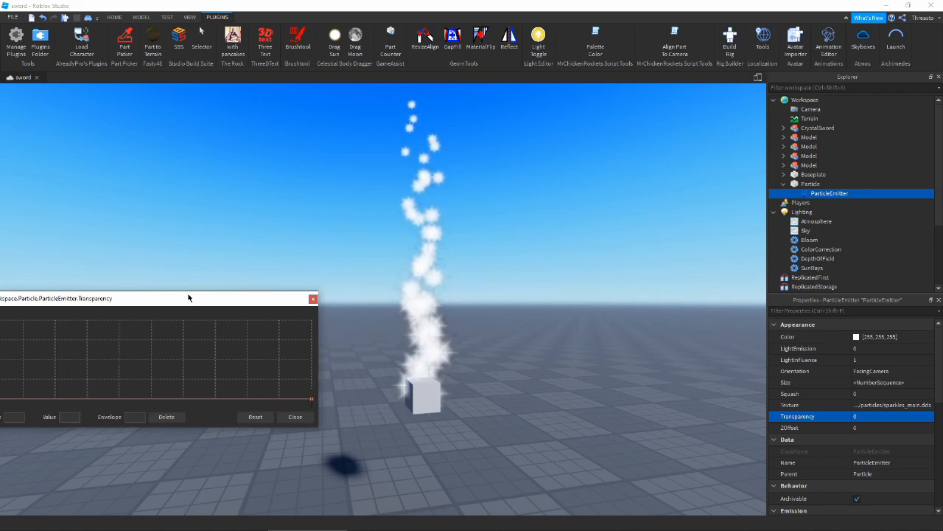
pyautogui.moveTo(189, 298); pyautogui.dragTo(234, 344)
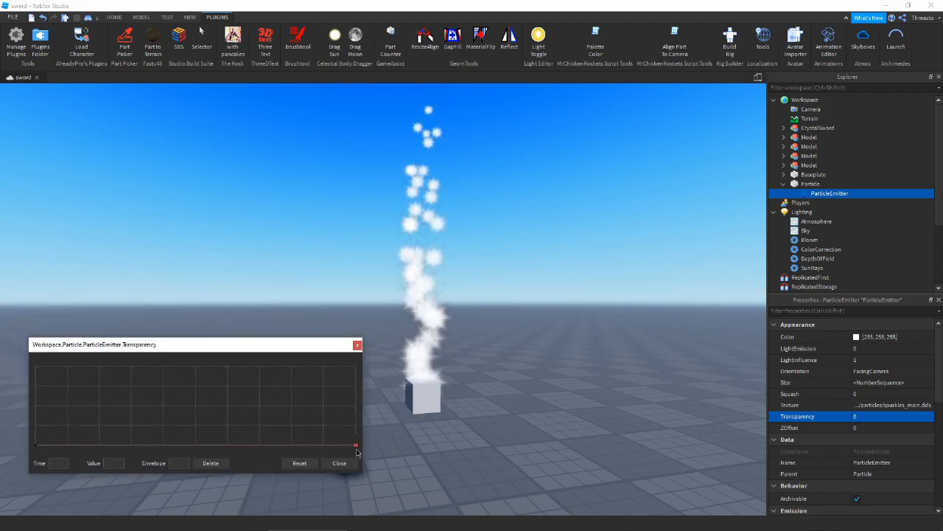
pyautogui.moveTo(360, 418); pyautogui.dragTo(361, 306)
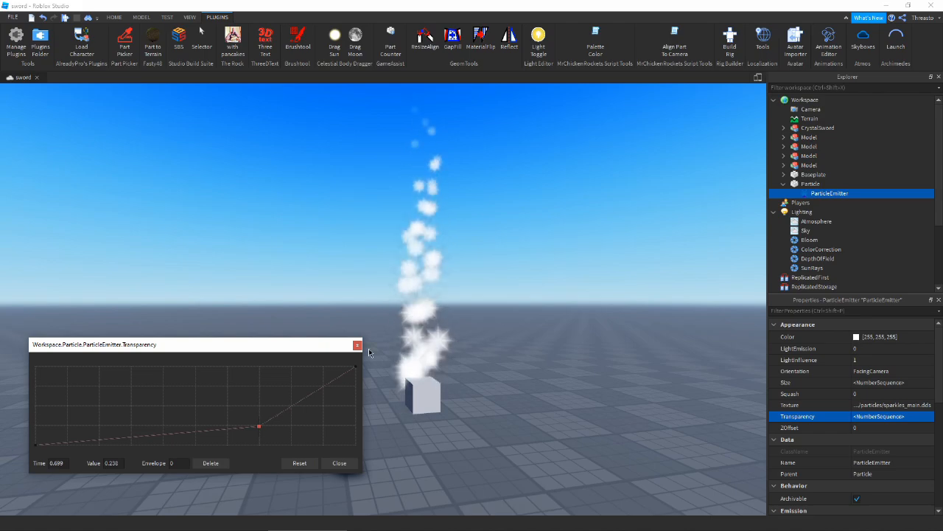
pyautogui.click(339, 463)
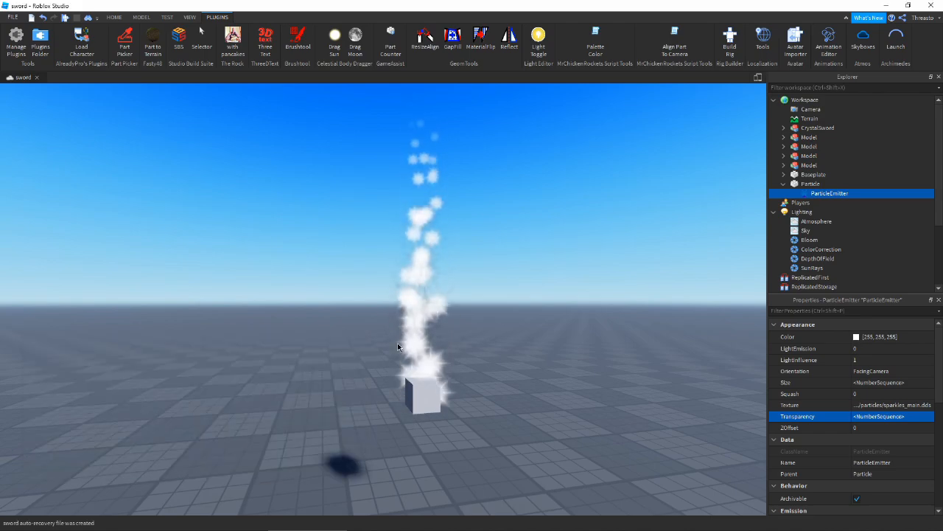
pyautogui.moveTo(475, 390); pyautogui.dragTo(474, 291, button='right')
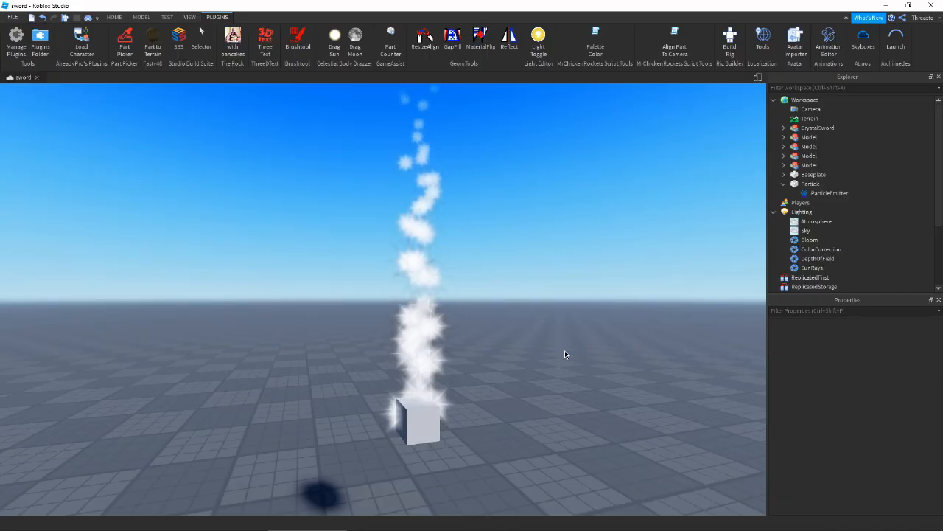
pyautogui.moveTo(512, 442); pyautogui.dragTo(519, 414, button='right')
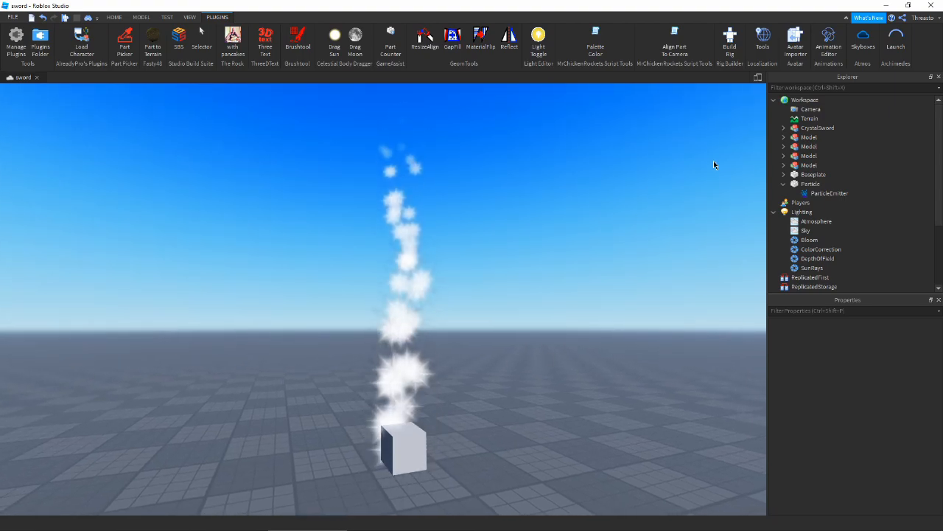
pyautogui.moveTo(455, 355); pyautogui.dragTo(453, 364, button='right')
pyautogui.scroll(1, 454, 359)
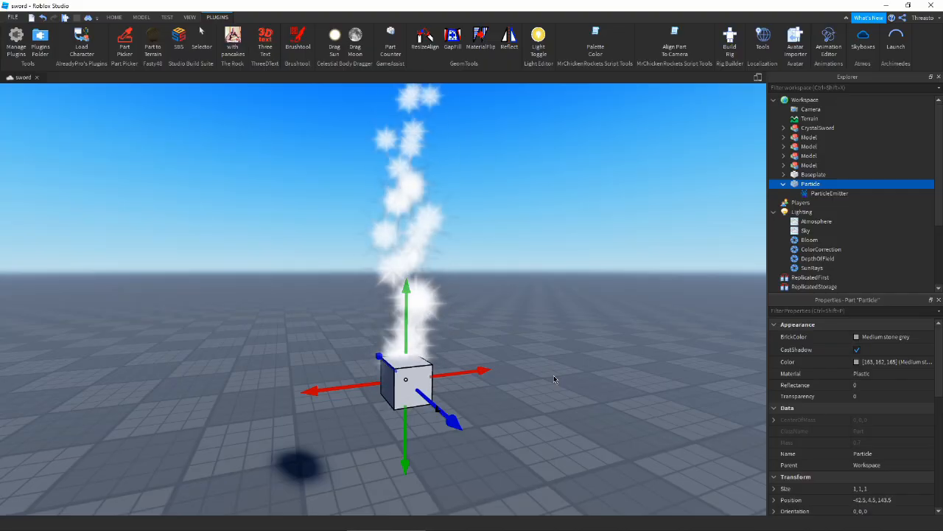
pyautogui.click(830, 193)
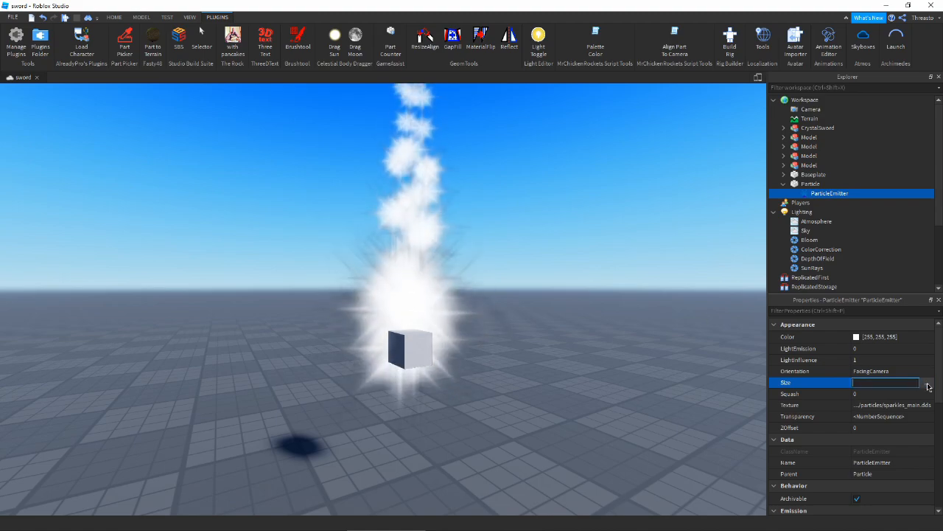
pyautogui.click(927, 385)
pyautogui.moveTo(427, 205); pyautogui.dragTo(172, 259)
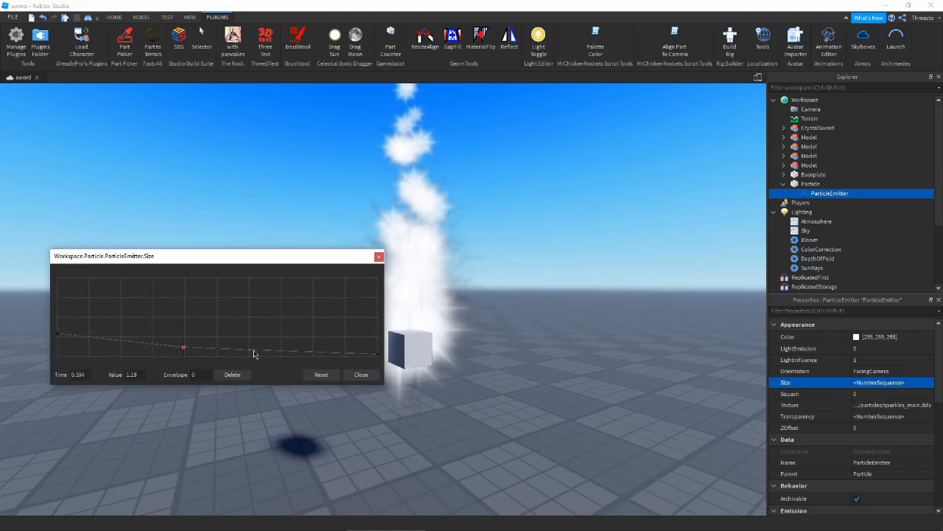
pyautogui.moveTo(296, 258); pyautogui.dragTo(288, 294)
pyautogui.click(369, 389)
pyautogui.click(361, 412)
pyautogui.moveTo(561, 392); pyautogui.dragTo(562, 367, button='right')
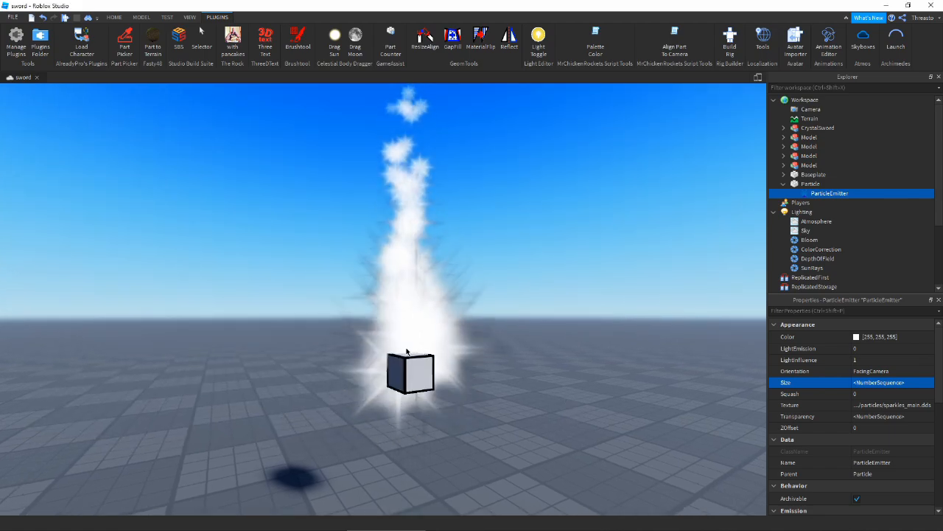
pyautogui.moveTo(358, 390); pyautogui.dragTo(357, 353, button='right')
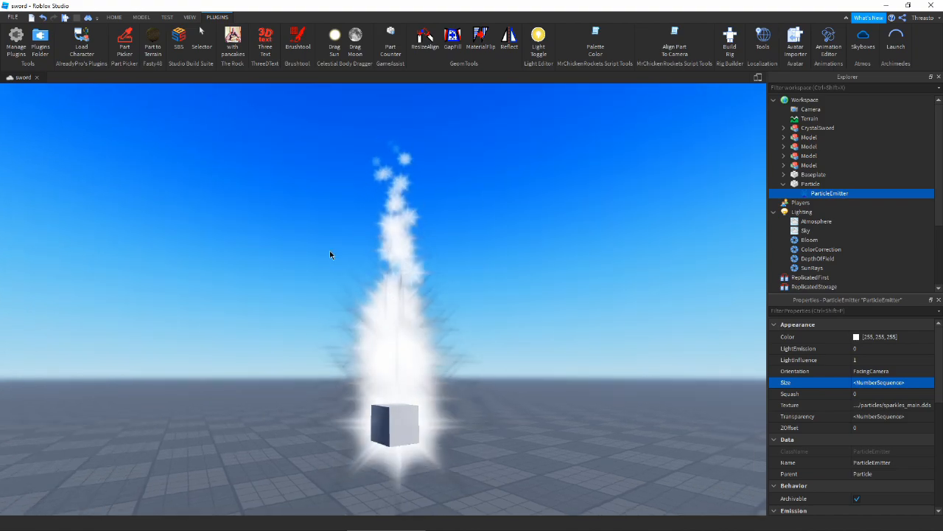
pyautogui.moveTo(372, 302); pyautogui.dragTo(384, 344, button='right')
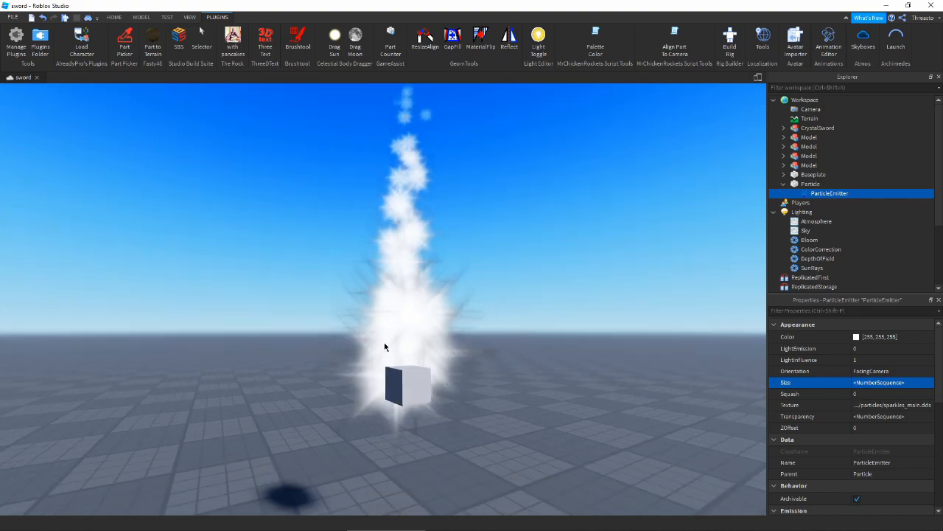
pyautogui.scroll(5, 386, 349)
pyautogui.scroll(-3, 383, 400)
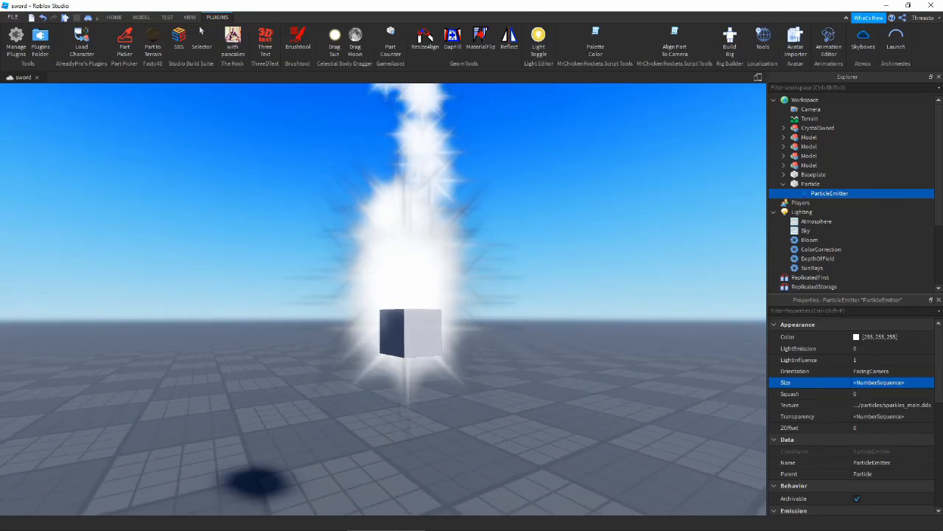
# - Set the Transparency curve to start at 1 and drop to about 0.09 at 0.122 lifetime
pyautogui.click(797, 416)
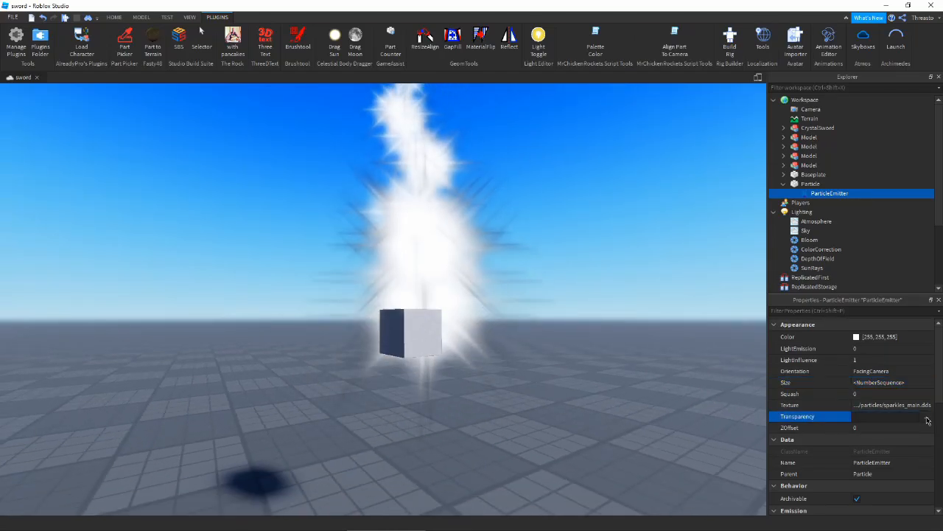
pyautogui.click(927, 417)
pyautogui.moveTo(427, 207); pyautogui.dragTo(502, 382)
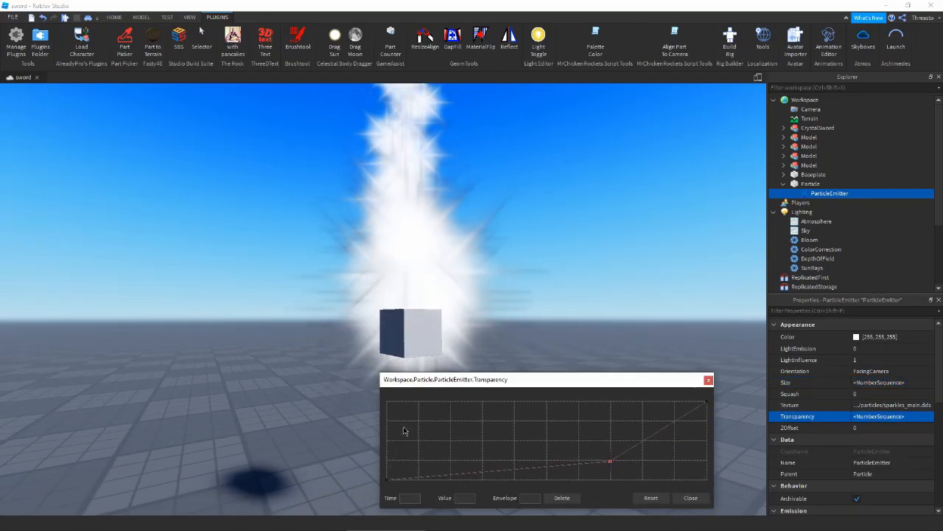
pyautogui.moveTo(386, 480); pyautogui.dragTo(389, 401)
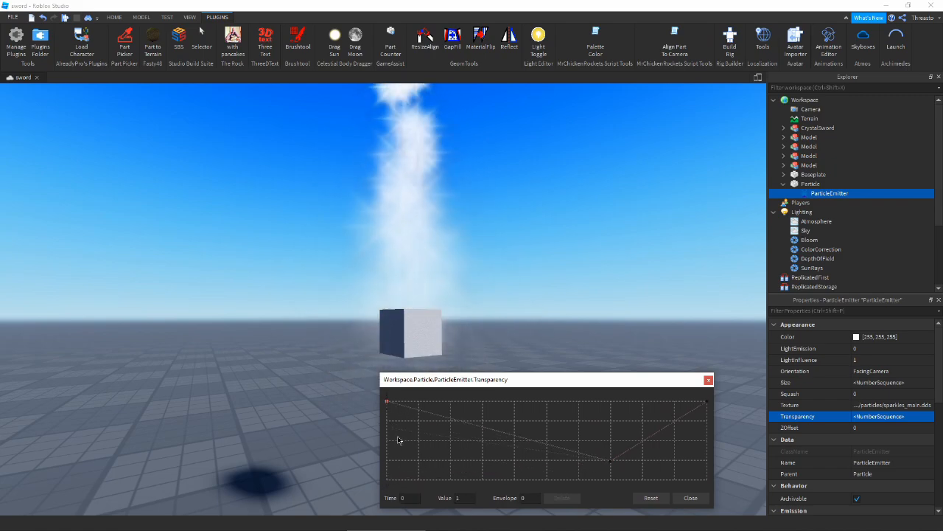
pyautogui.moveTo(399, 443); pyautogui.dragTo(423, 474)
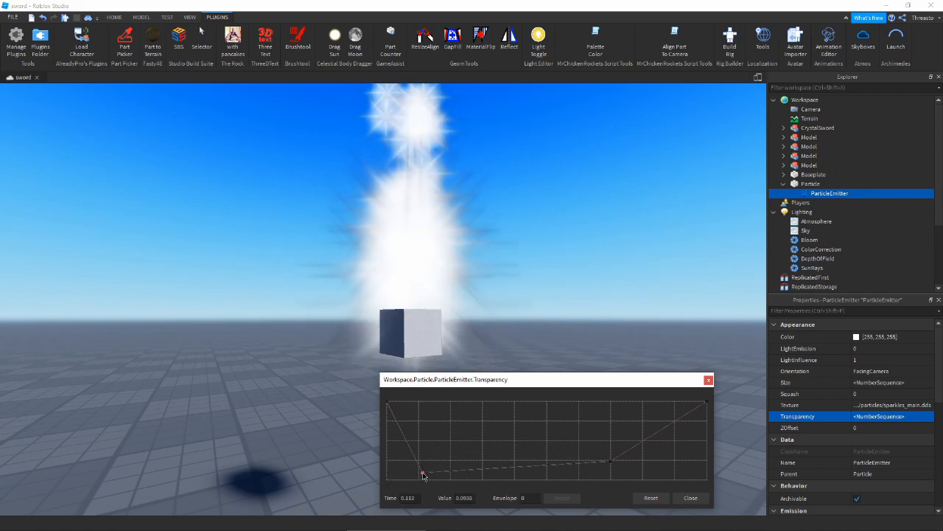
pyautogui.click(691, 498)
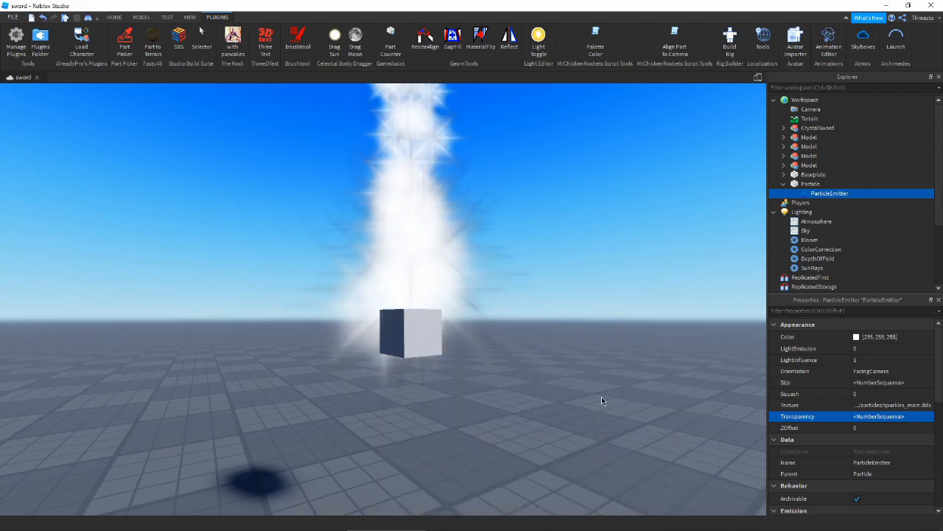
# - Orbit around the test block to view the fade-in and select the Particle part
pyautogui.moveTo(549, 402); pyautogui.dragTo(399, 278, button='right')
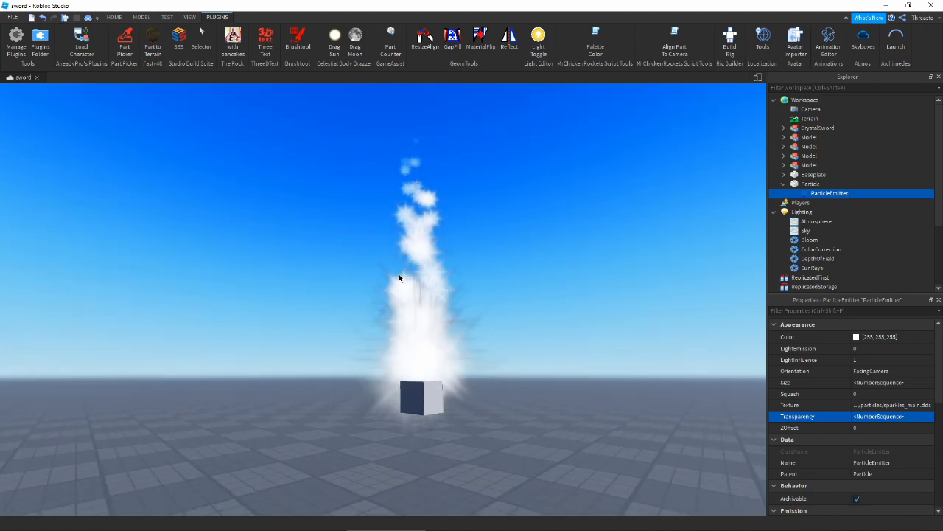
pyautogui.moveTo(554, 348); pyautogui.dragTo(552, 348, button='right')
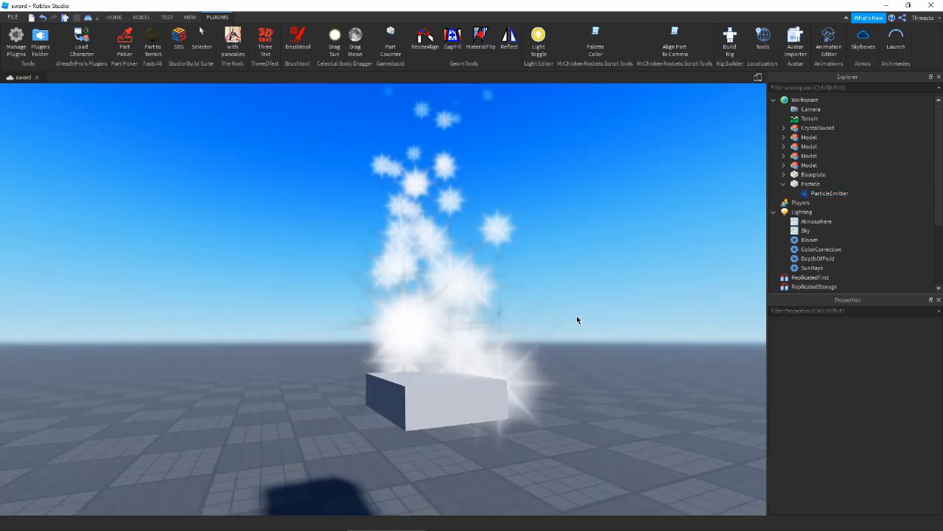
pyautogui.moveTo(577, 316); pyautogui.dragTo(560, 347, button='right')
pyautogui.click(437, 381)
pyautogui.scroll(-3, 442, 381)
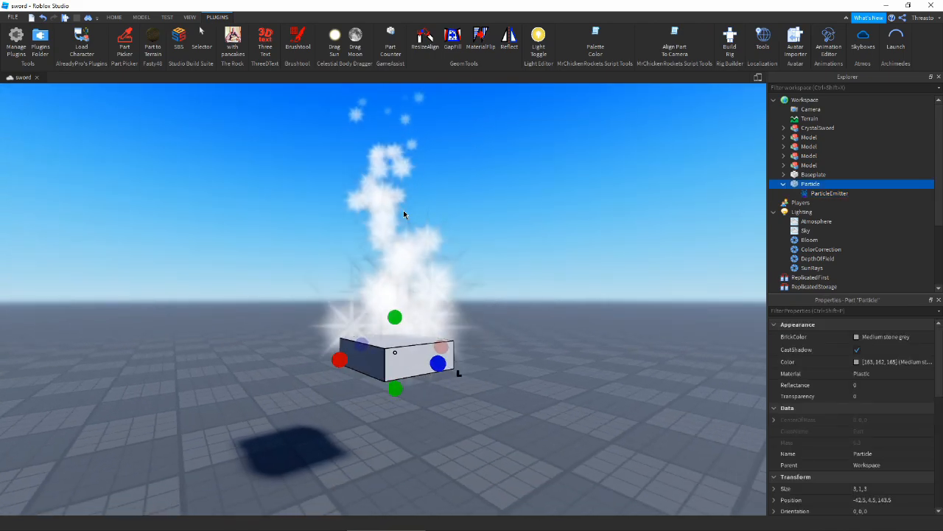
# - Set the Color gradient's start keypoint to orange #ff7530
pyautogui.click(829, 193)
pyautogui.click(919, 336)
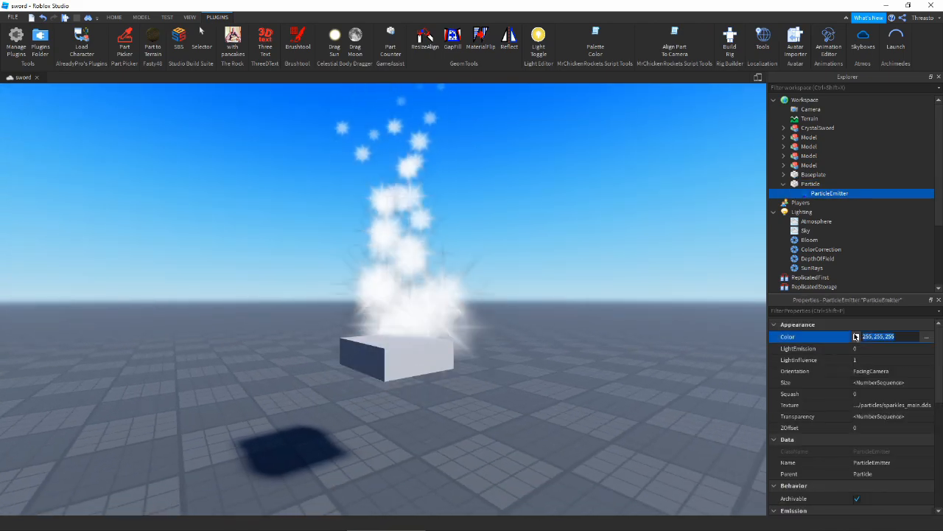
pyautogui.click(926, 336)
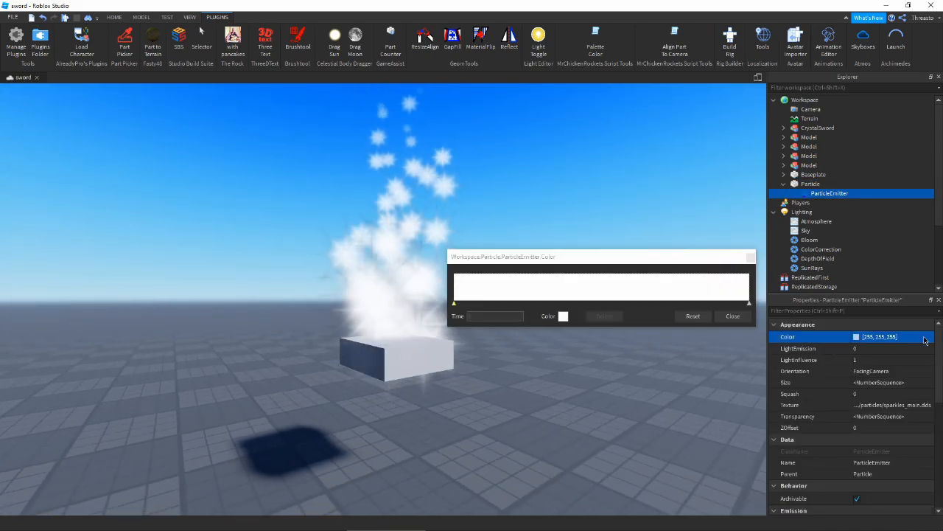
pyautogui.click(732, 315)
pyautogui.click(927, 336)
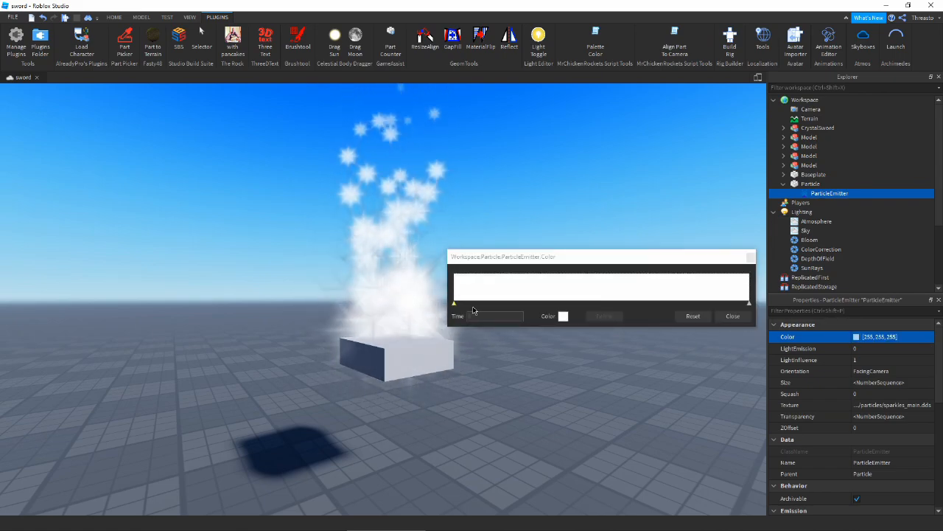
pyautogui.click(563, 315)
pyautogui.moveTo(505, 158); pyautogui.dragTo(226, 269)
pyautogui.moveTo(277, 343); pyautogui.dragTo(289, 309)
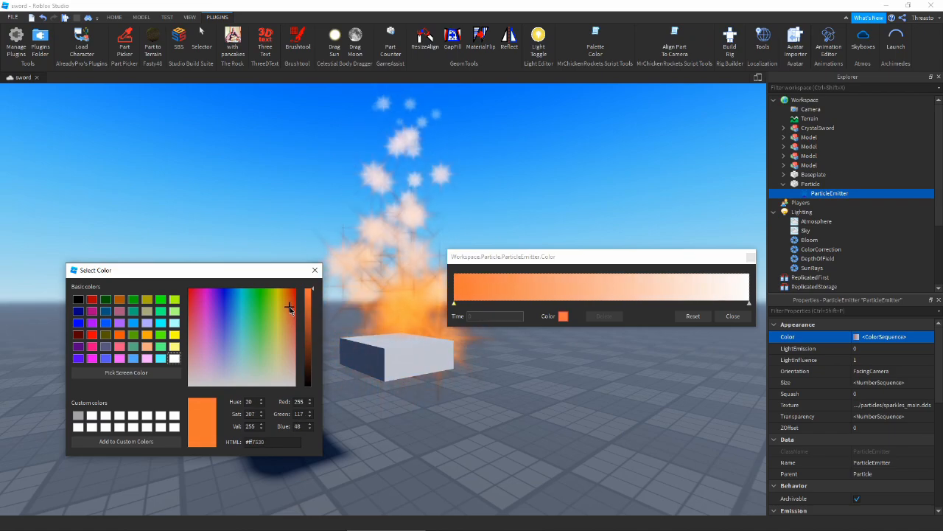
pyautogui.click(314, 268)
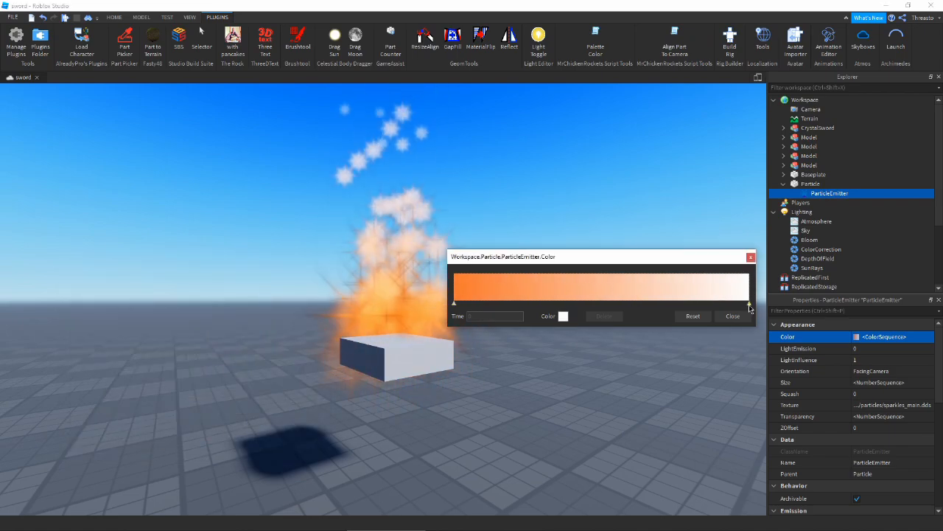
# - Set the Color gradient's end keypoint to pale yellow #edffab
pyautogui.click(565, 317)
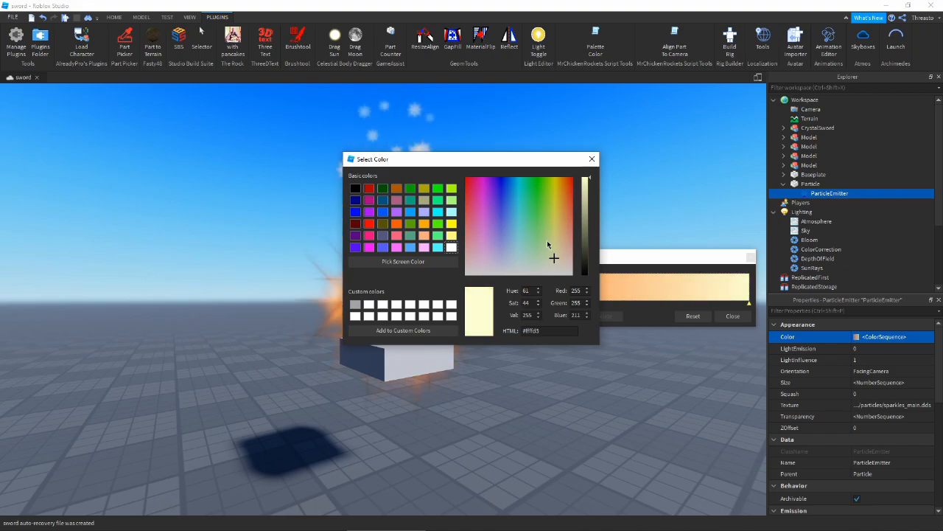
pyautogui.moveTo(503, 168); pyautogui.dragTo(211, 224)
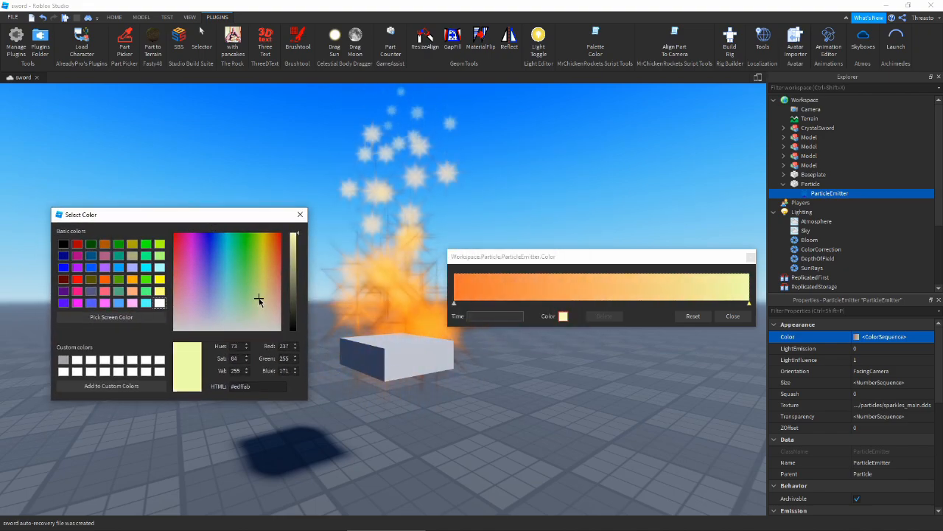
pyautogui.click(299, 216)
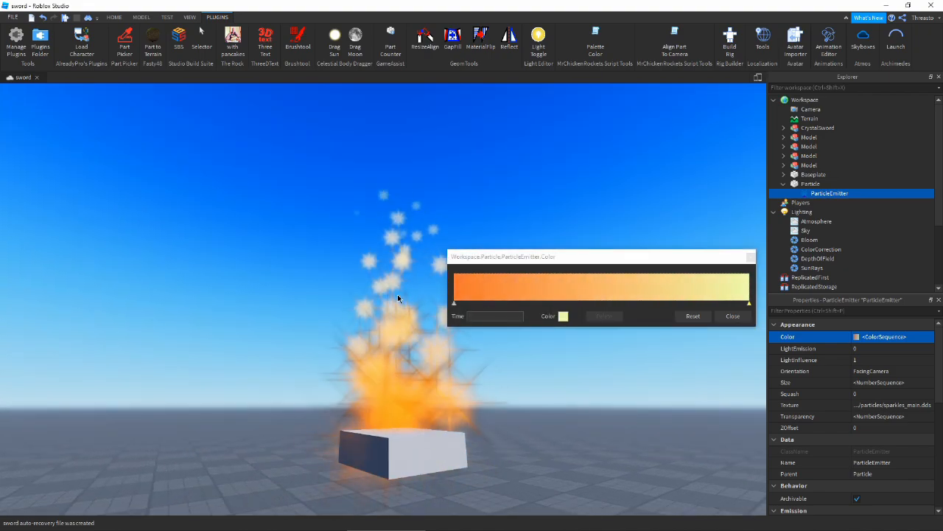
pyautogui.click(733, 315)
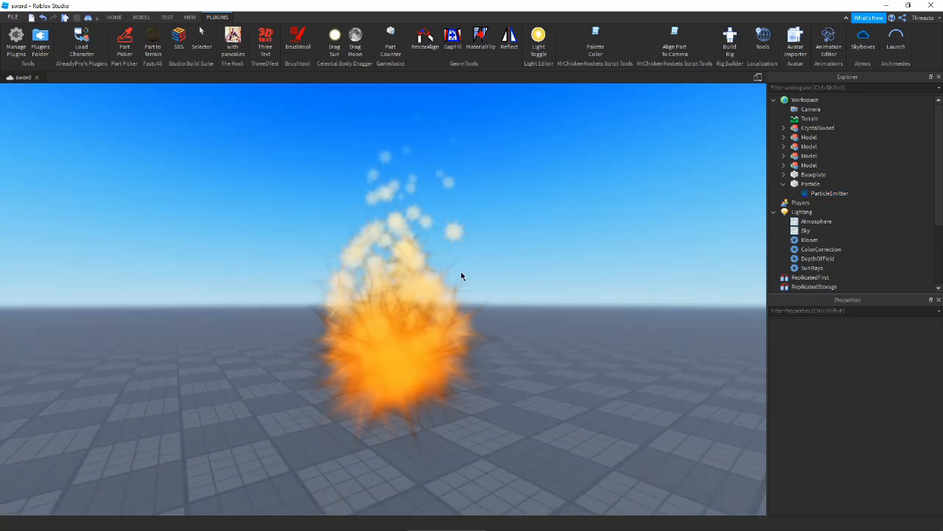
# - Review the ParticleEmitter's settings, then deselect it to watch the particles
pyautogui.click(818, 194)
pyautogui.scroll(-5, 848, 337)
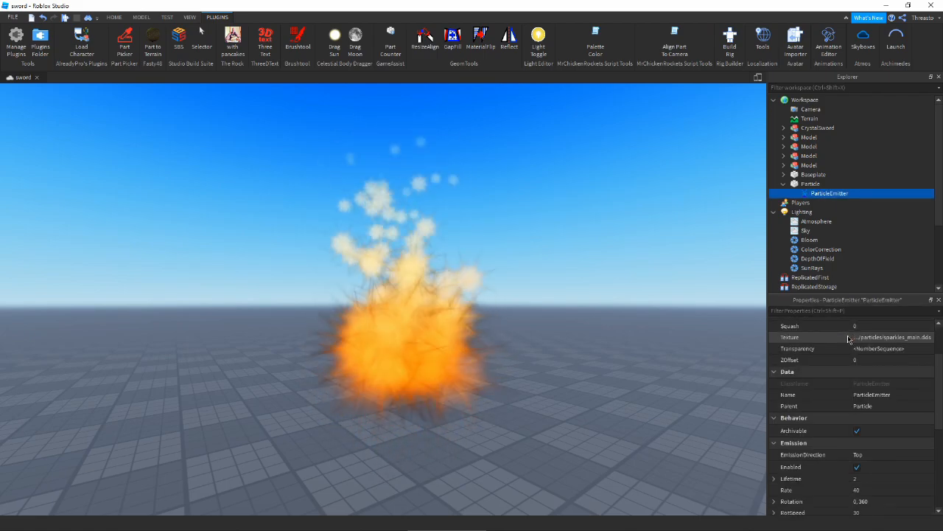
pyautogui.scroll(3, 847, 338)
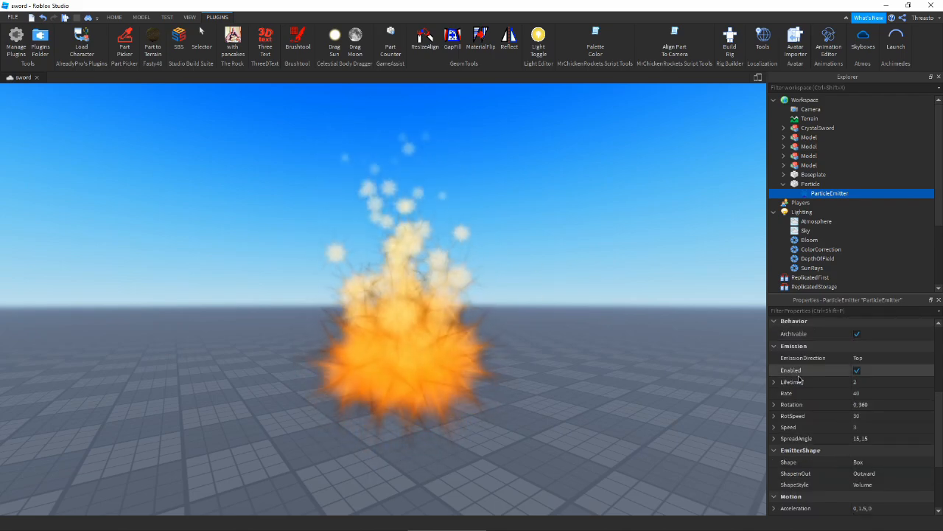
pyautogui.click(653, 322)
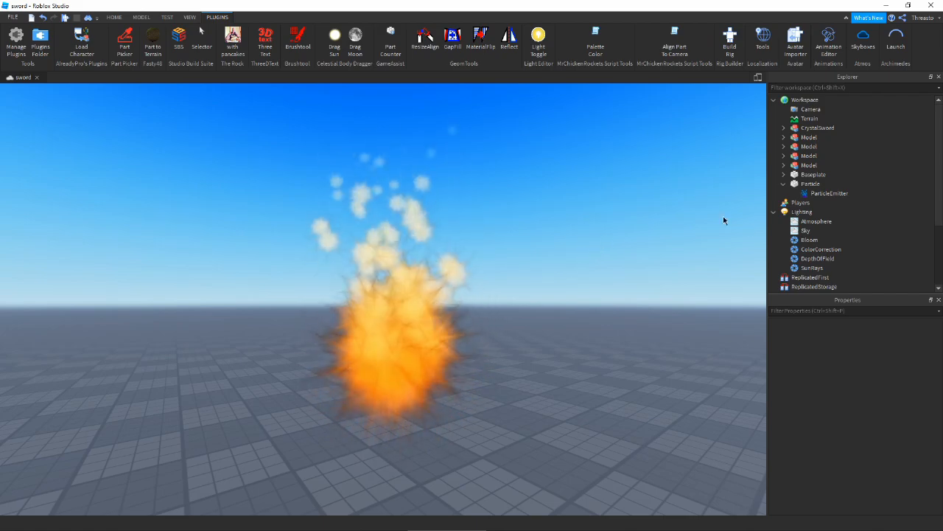
# - Test a SpreadAngle of 150, 150 and preview the wider fire spread
pyautogui.click(829, 193)
pyautogui.scroll(-6, 854, 383)
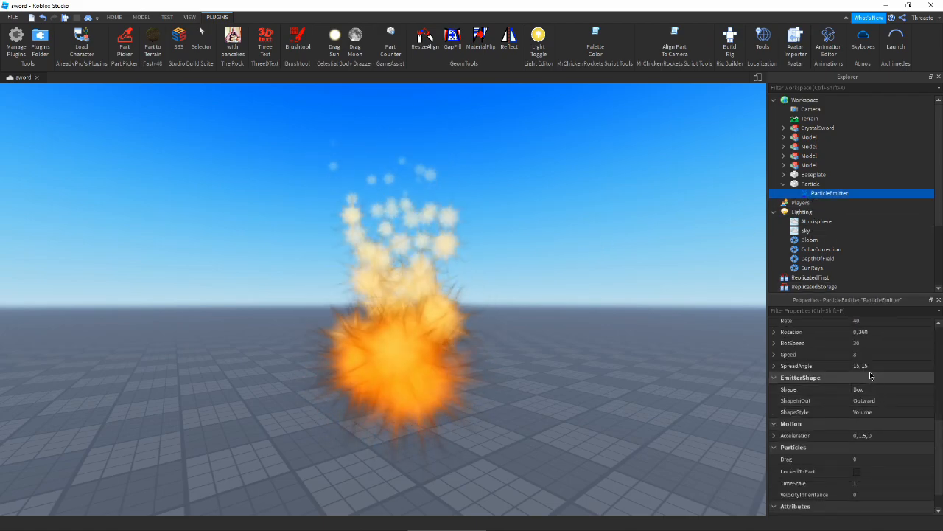
pyautogui.click(875, 366)
pyautogui.write('150, 150')
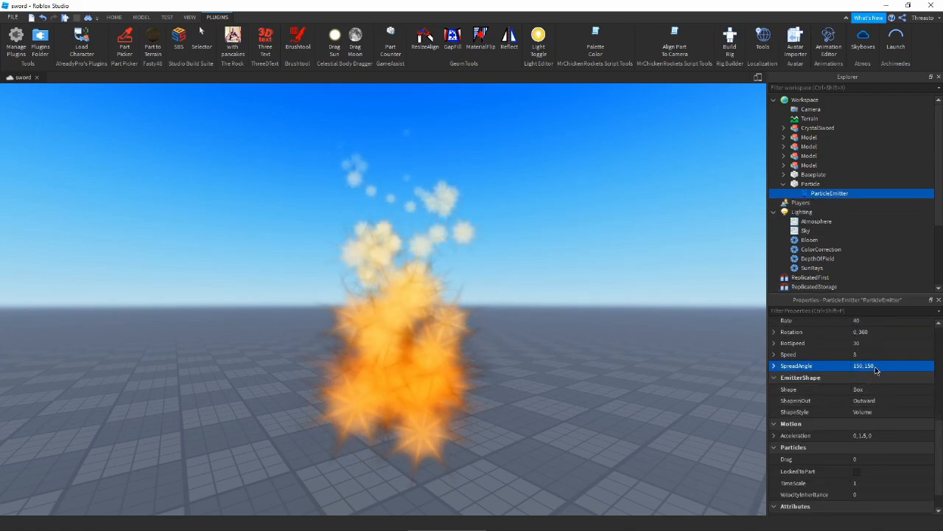
pyautogui.press('Return')
pyautogui.click(600, 251)
pyautogui.moveTo(601, 252); pyautogui.dragTo(430, 289, button='right')
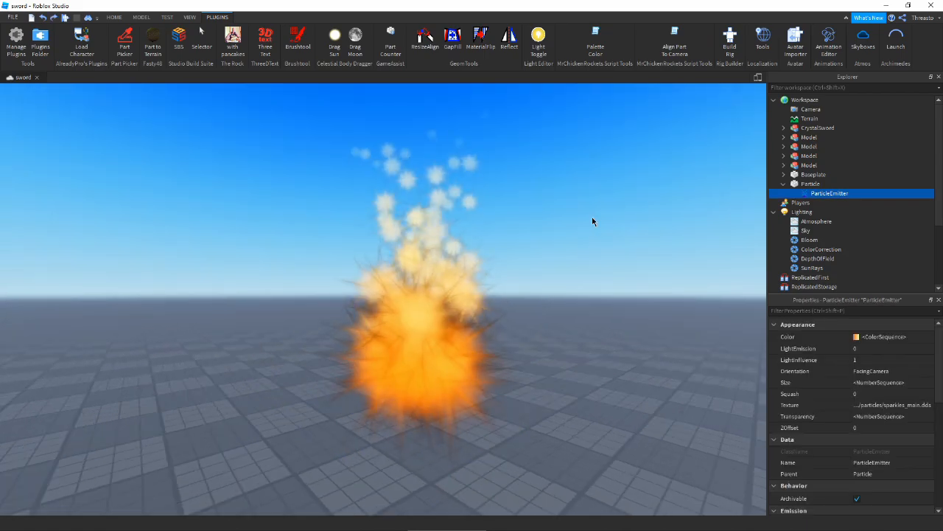
pyautogui.click(590, 219)
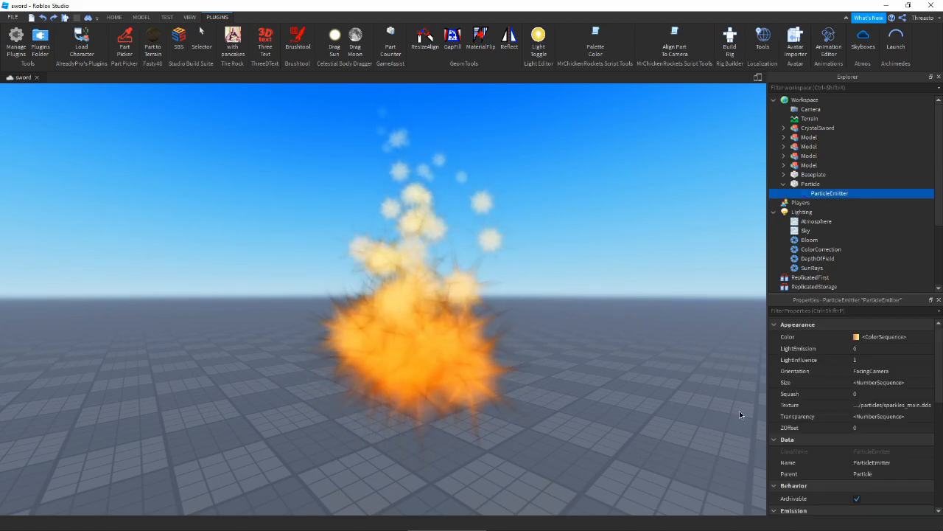
pyautogui.scroll(-10, 864, 409)
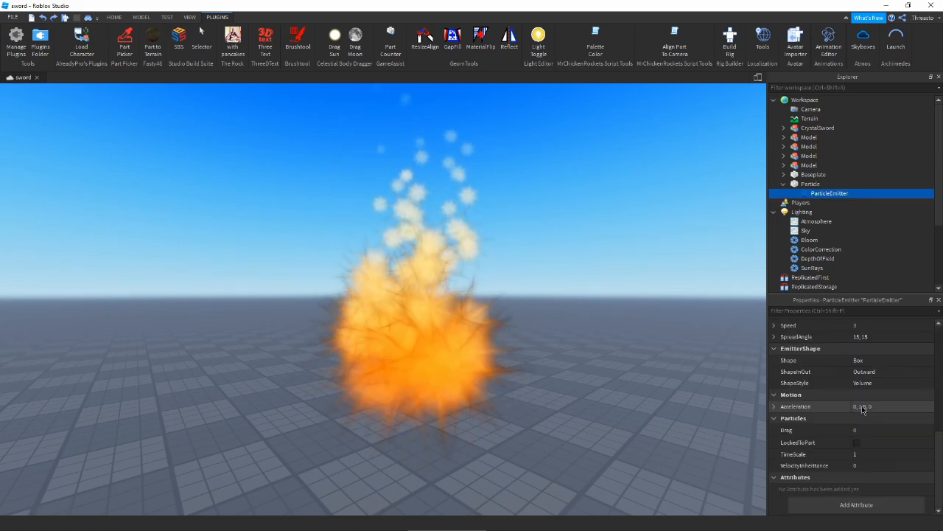
pyautogui.scroll(10, 863, 410)
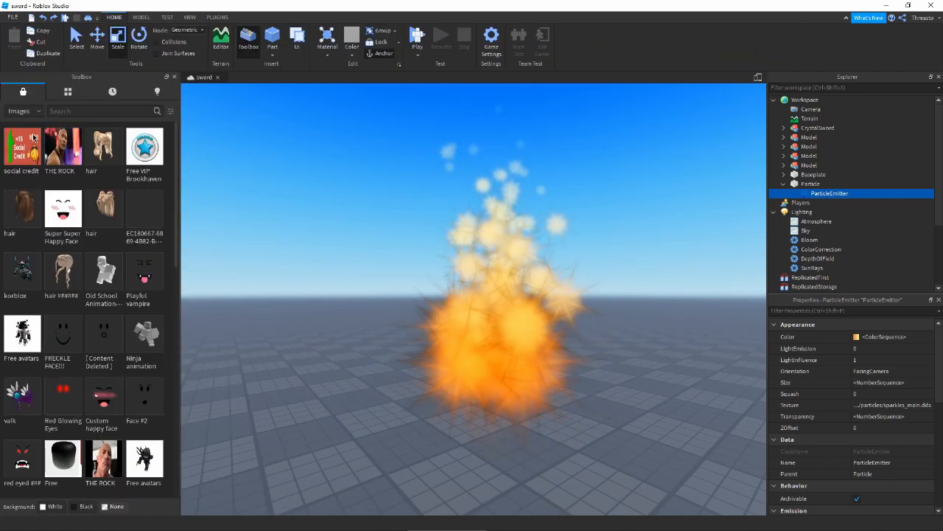
# - Search the Toolbox images for 'fire', browse the results, and close the Toolbox panel
pyautogui.scroll(-2, 58, 278)
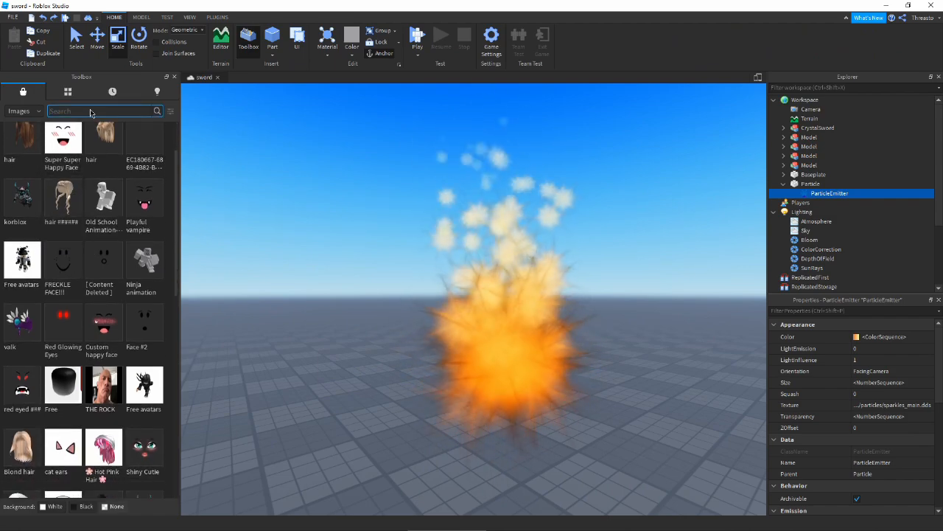
pyautogui.write('fire')
pyautogui.press('Return')
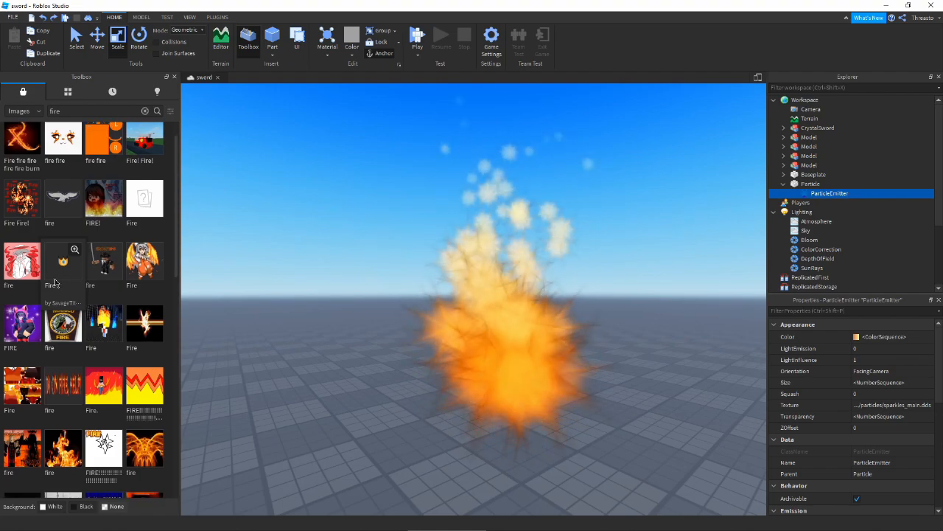
pyautogui.scroll(-9, 54, 282)
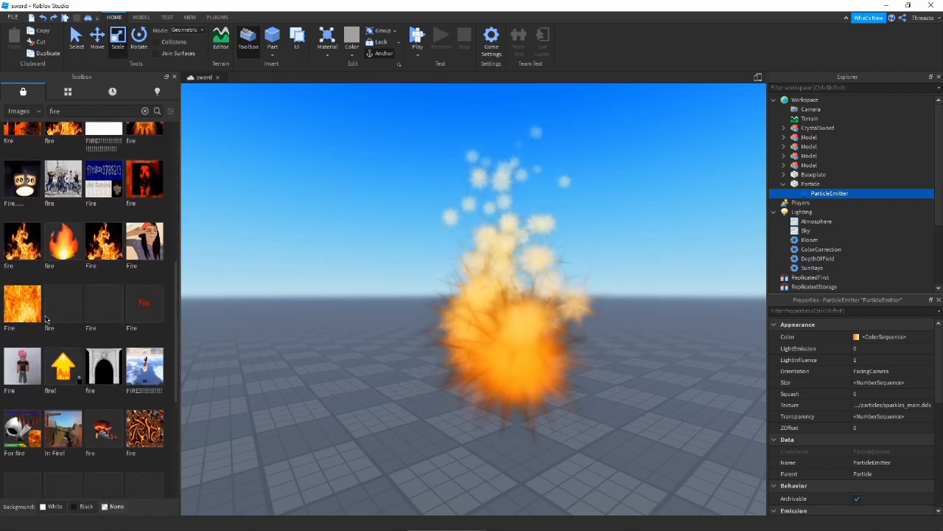
pyautogui.scroll(-9, 45, 318)
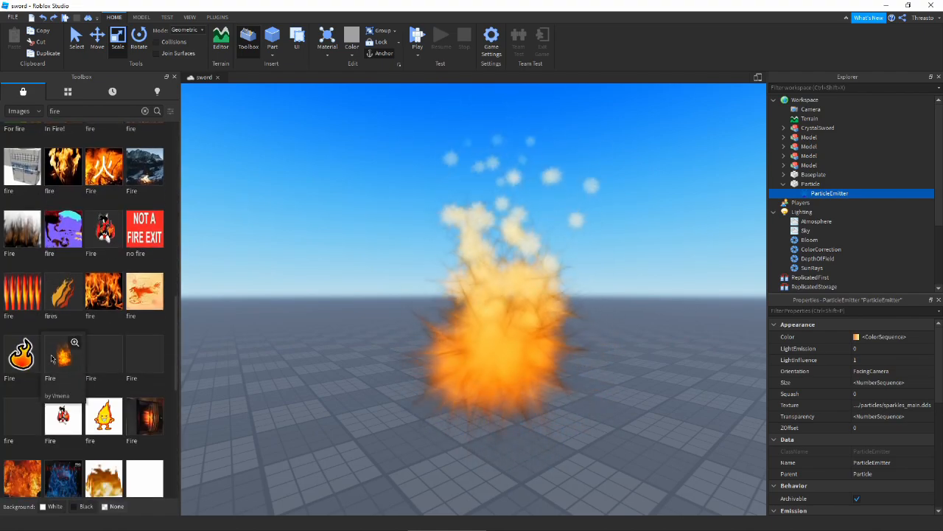
pyautogui.scroll(-3, 66, 366)
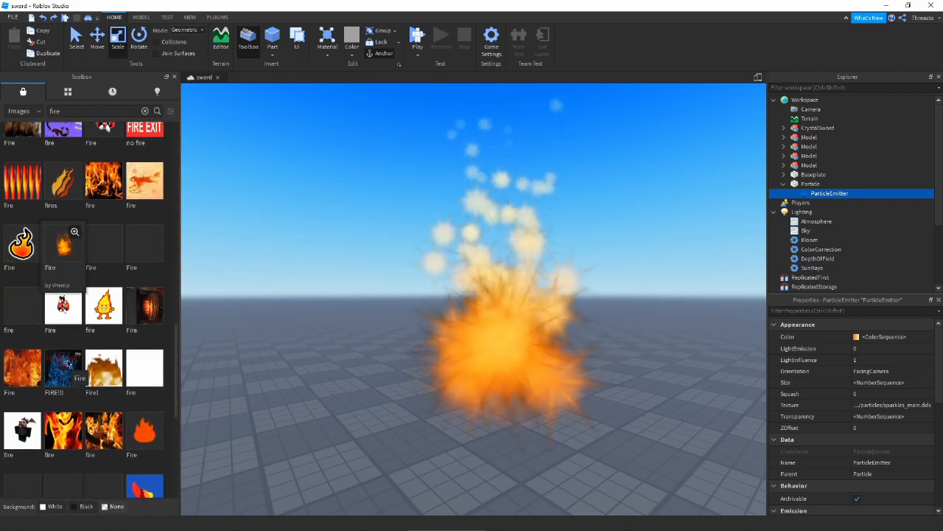
pyautogui.click(175, 76)
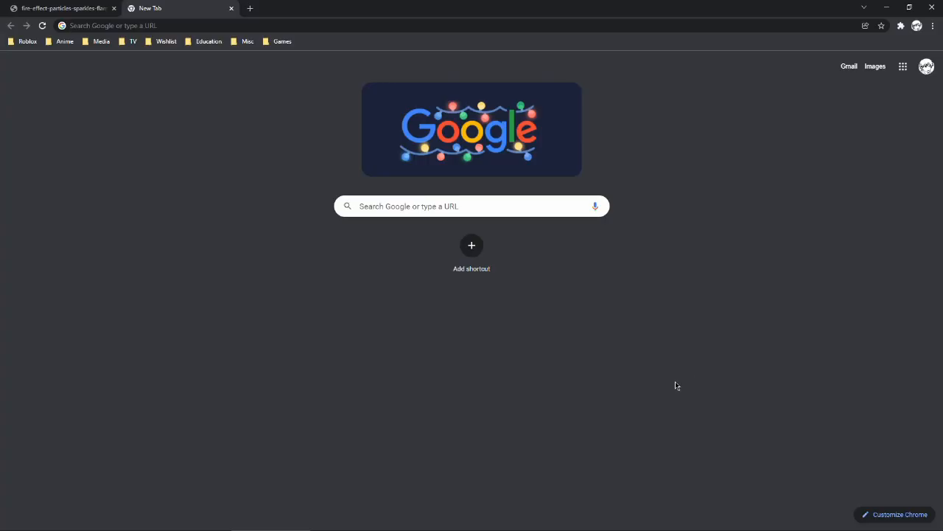
# - Close the old fire effect tab and browse the 'free particles game asset' results, including Kenney's Particle Pack
pyautogui.click(112, 8)
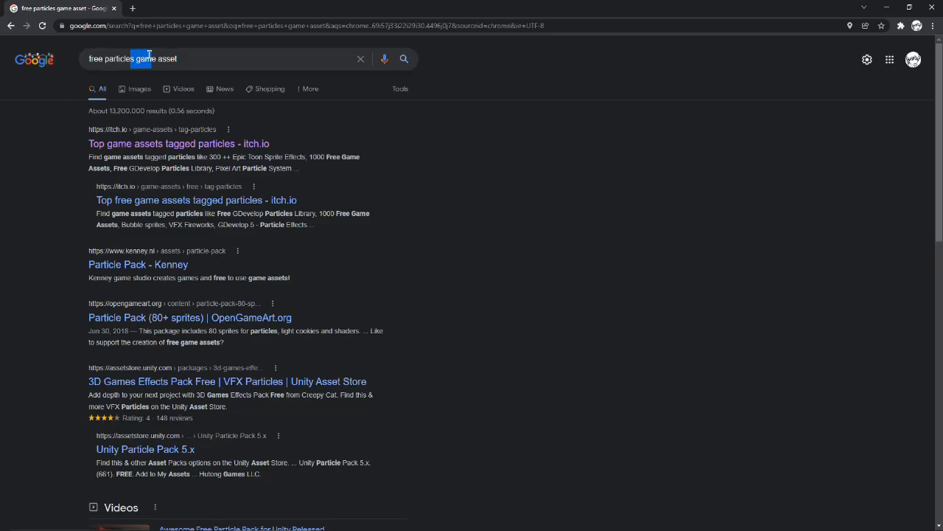
pyautogui.click(181, 58)
pyautogui.click(532, 180)
pyautogui.scroll(-2, 516, 192)
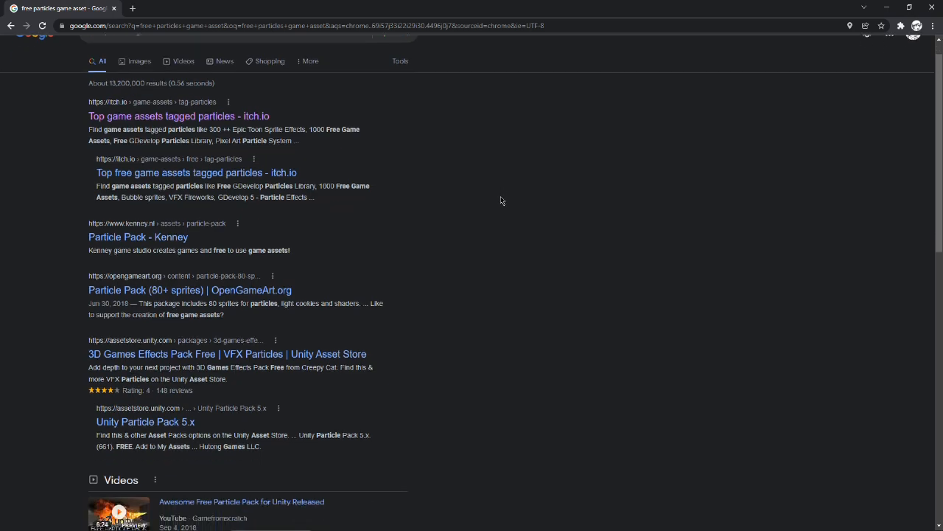
pyautogui.scroll(-5, 359, 265)
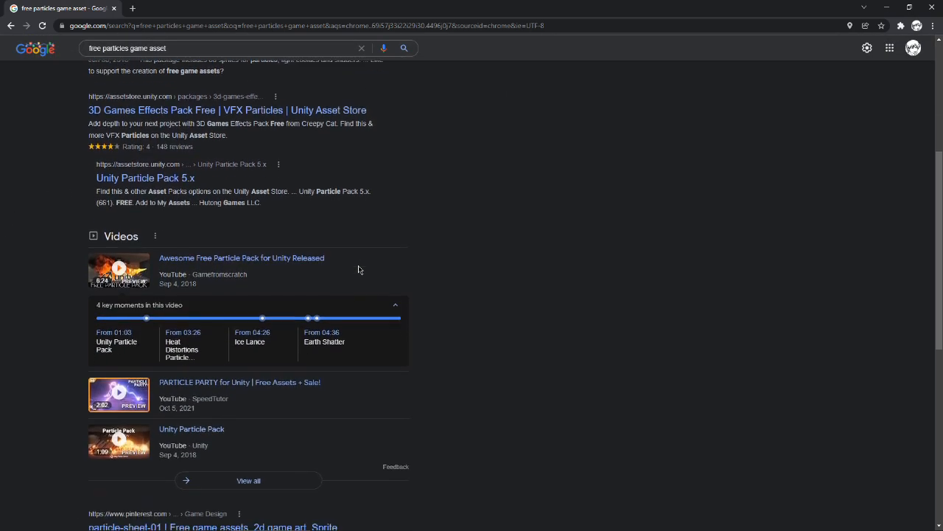
pyautogui.scroll(10, 359, 270)
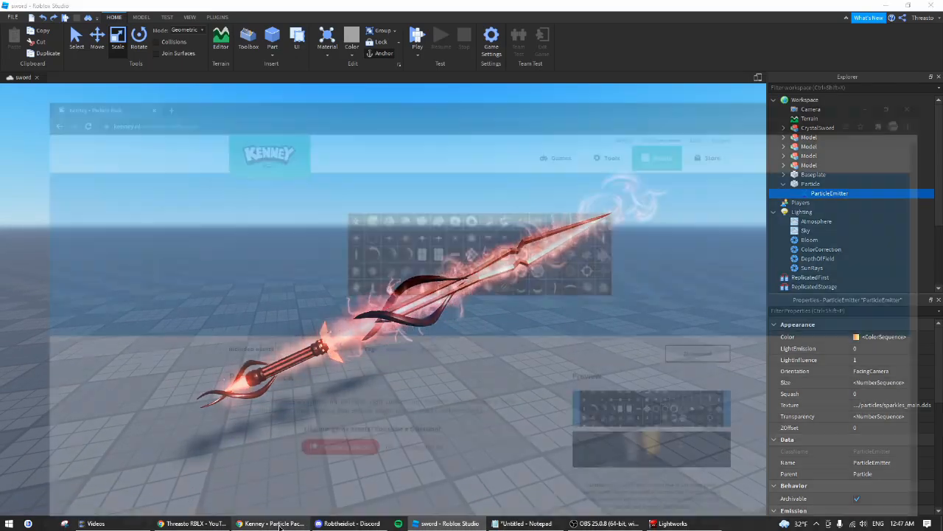
# - Look over Kenney's Particle Pack page, then return to Google and show 'fire particle png' image results
pyautogui.click(278, 526)
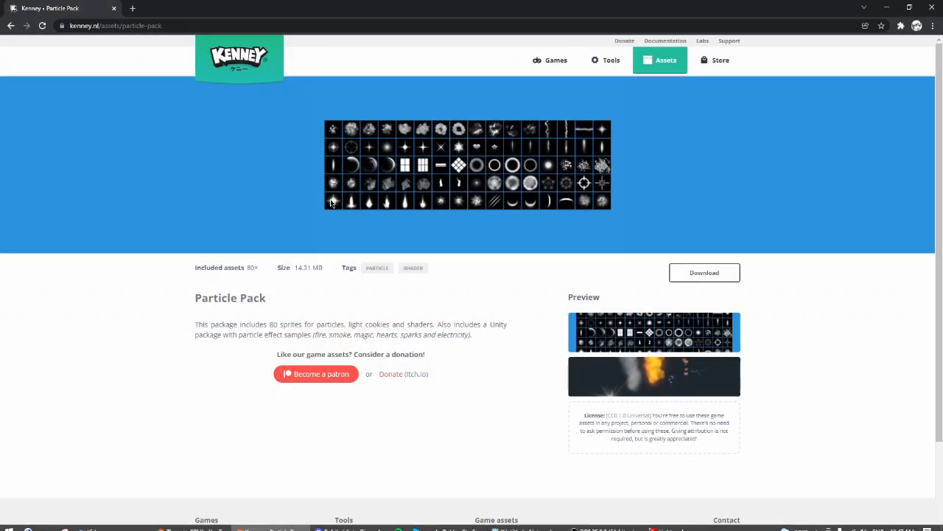
pyautogui.scroll(-3, 452, 234)
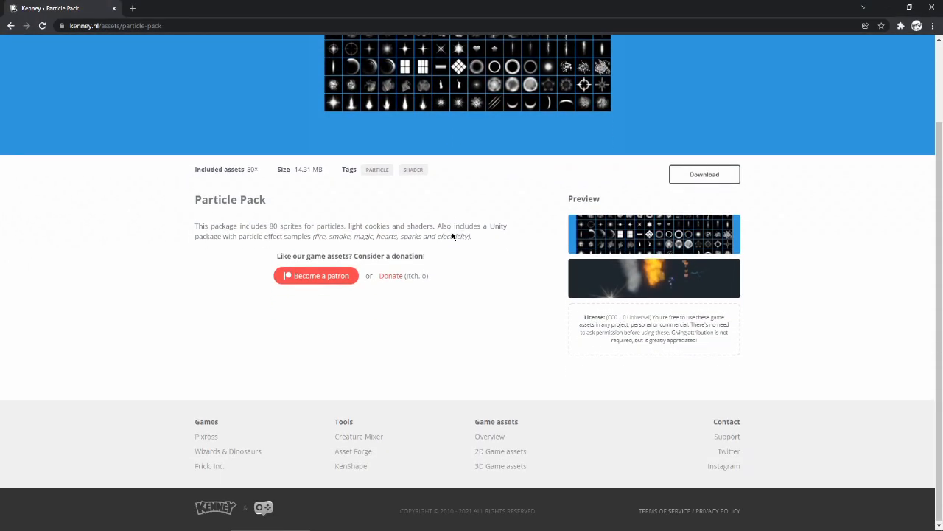
pyautogui.hotkey('alt', 'Left')
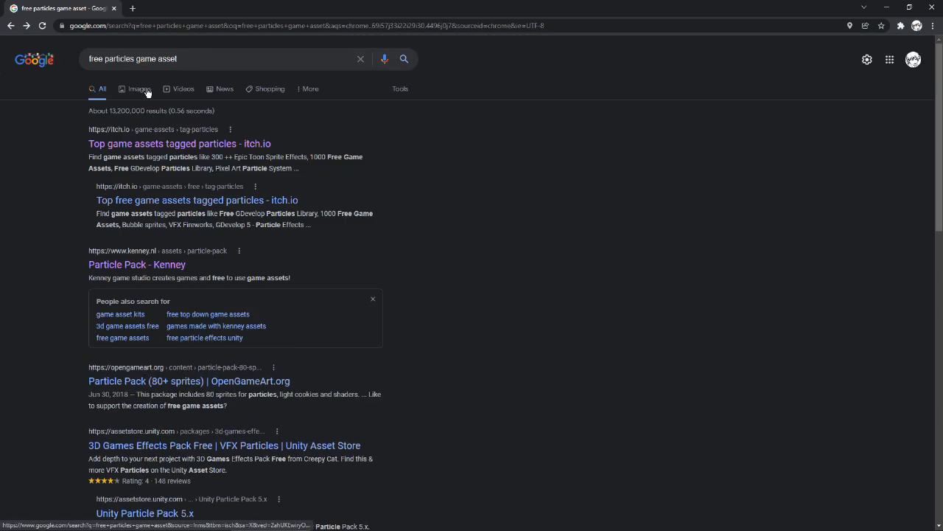
pyautogui.click(139, 89)
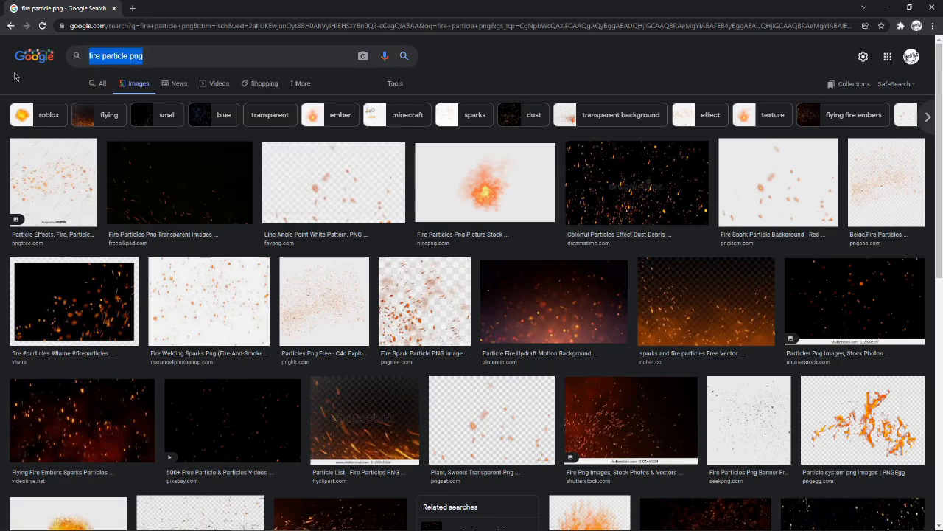
# - Scroll the 'fire particle png' image results and preview the Heat Explosion fire image
pyautogui.scroll(-3, 280, 252)
pyautogui.scroll(-2, 280, 254)
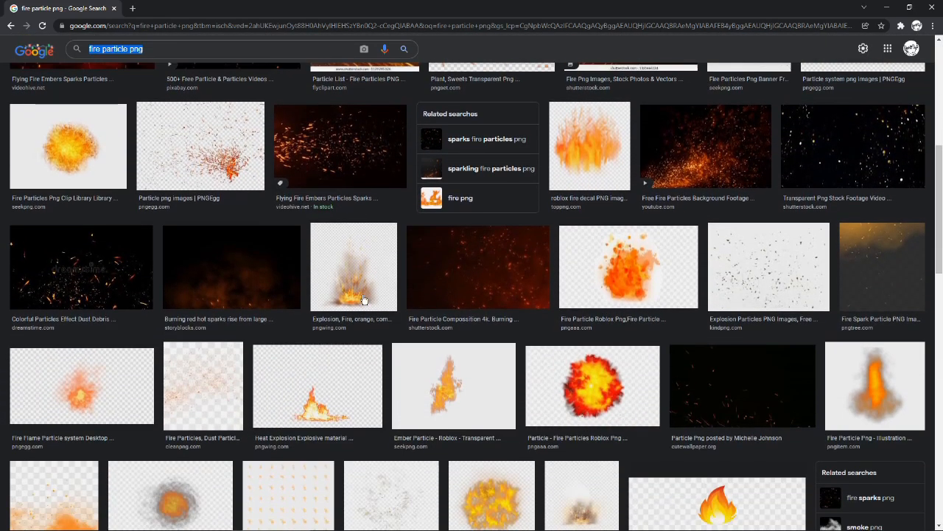
pyautogui.scroll(6, 292, 255)
pyautogui.scroll(-1, 434, 193)
pyautogui.scroll(-6, 398, 221)
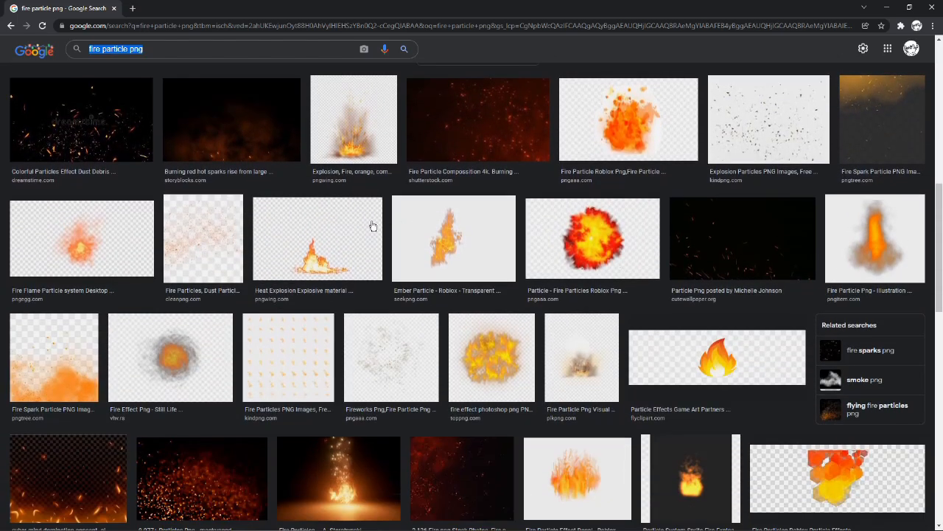
pyautogui.click(332, 256)
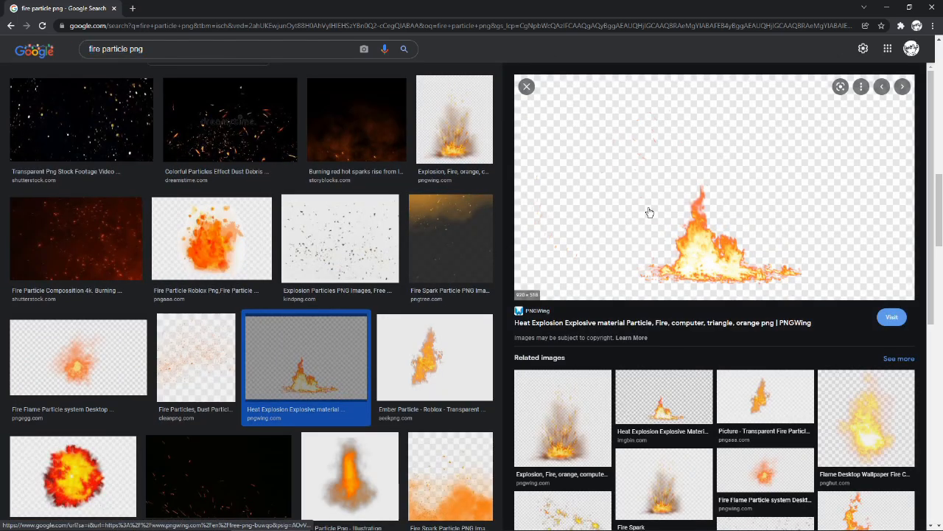
pyautogui.click(527, 86)
pyautogui.scroll(10, 361, 118)
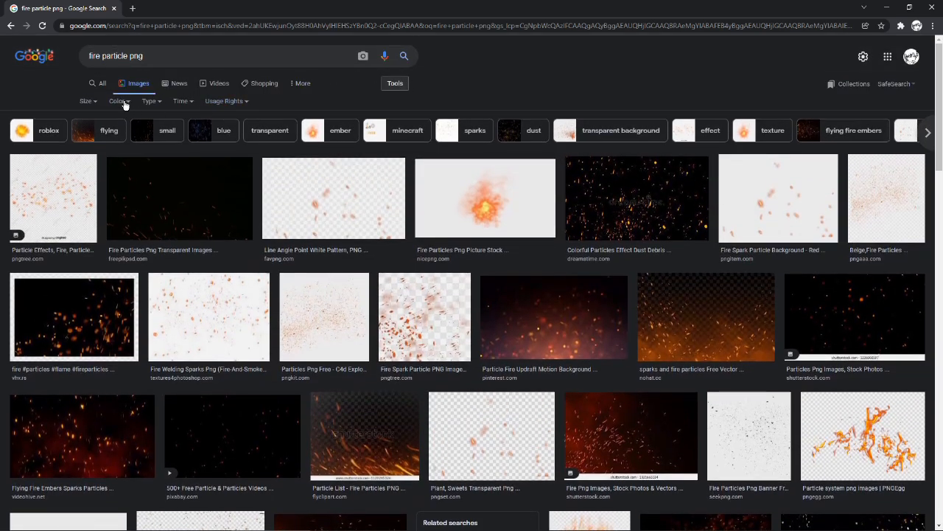
# - Filter the image results by colour to Transparent after briefly trying Black and white
pyautogui.click(124, 102)
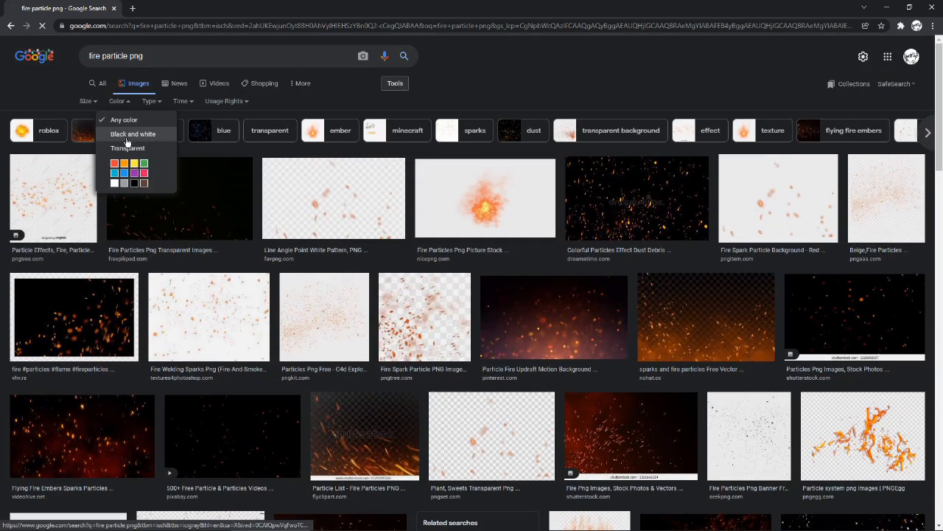
pyautogui.click(137, 131)
pyautogui.click(395, 83)
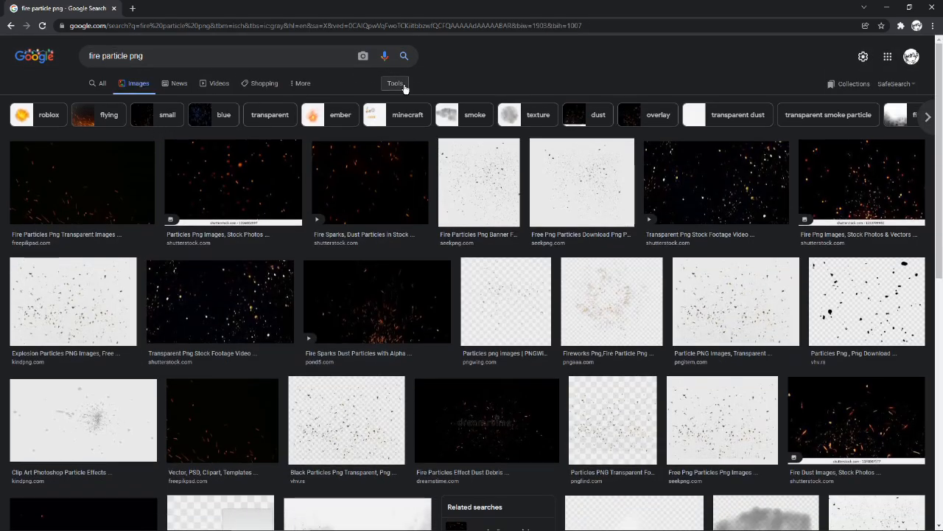
pyautogui.click(395, 83)
pyautogui.click(123, 102)
pyautogui.click(134, 146)
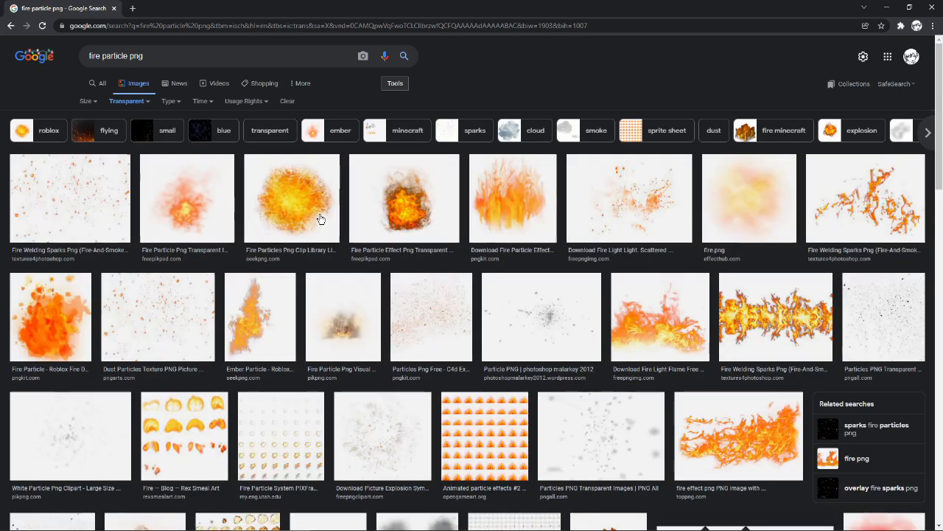
# - Preview several transparent fire thumbnails, ending on the yellow fireball particle
pyautogui.click(317, 212)
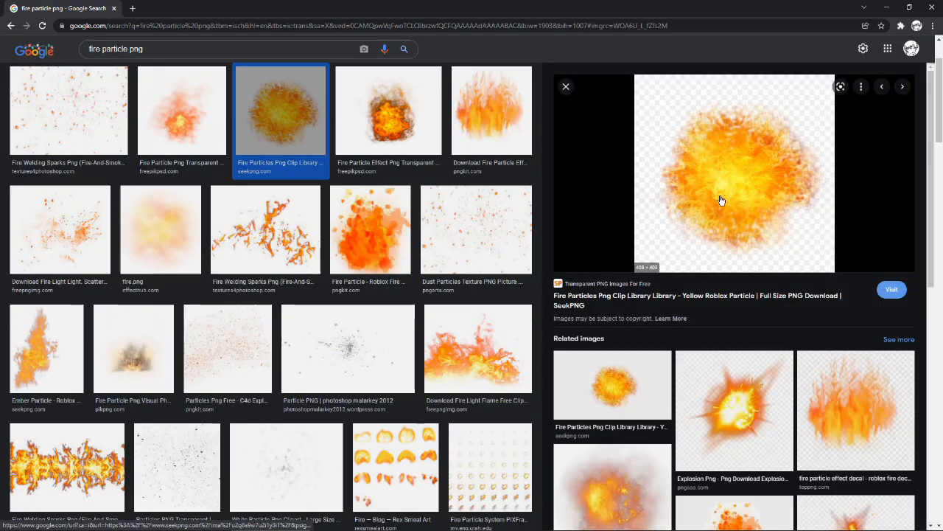
pyautogui.click(508, 122)
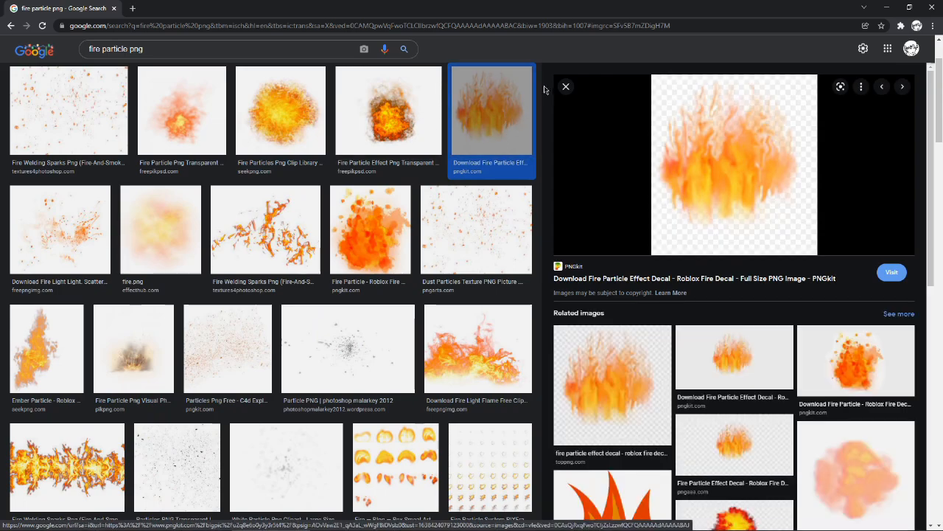
pyautogui.click(269, 99)
pyautogui.click(196, 122)
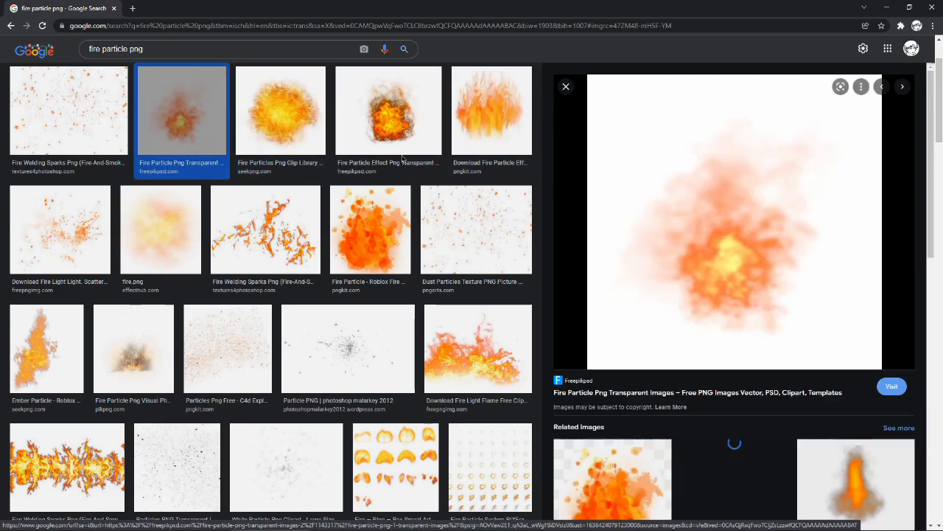
pyautogui.click(275, 117)
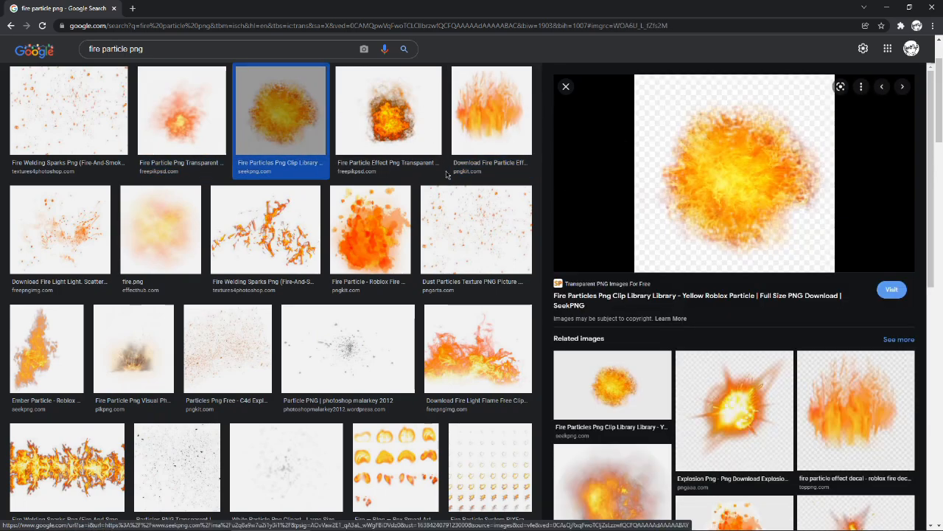
pyautogui.scroll(2, 331, 162)
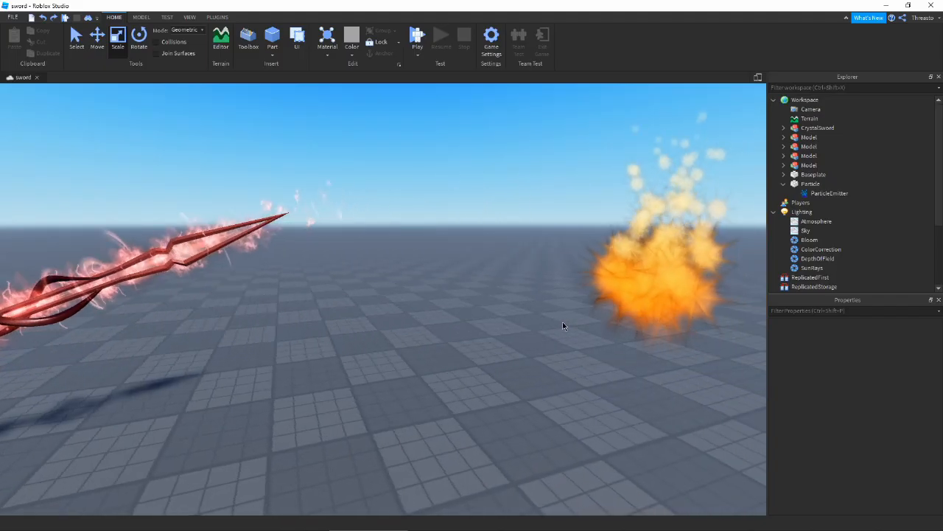
# - Set the test part's ParticleEmitter Texture to the fire_02 image
pyautogui.click(562, 321)
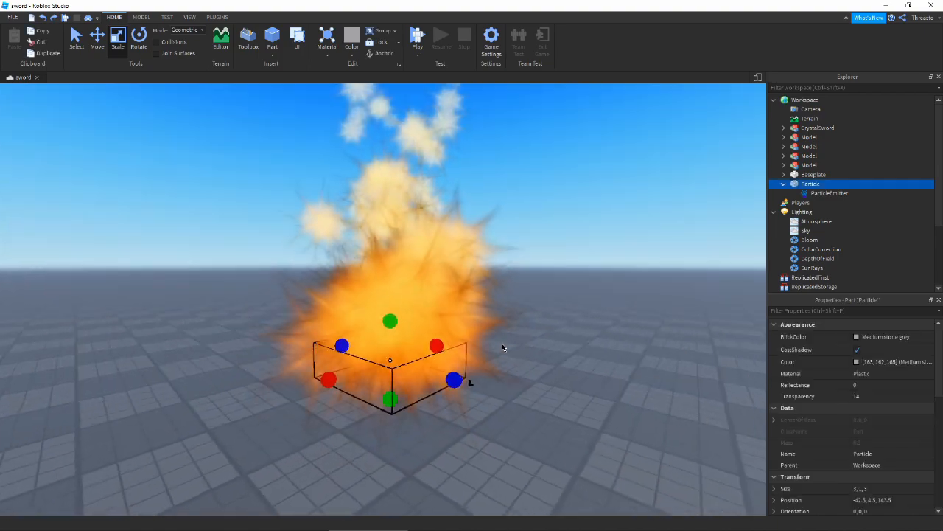
pyautogui.click(829, 193)
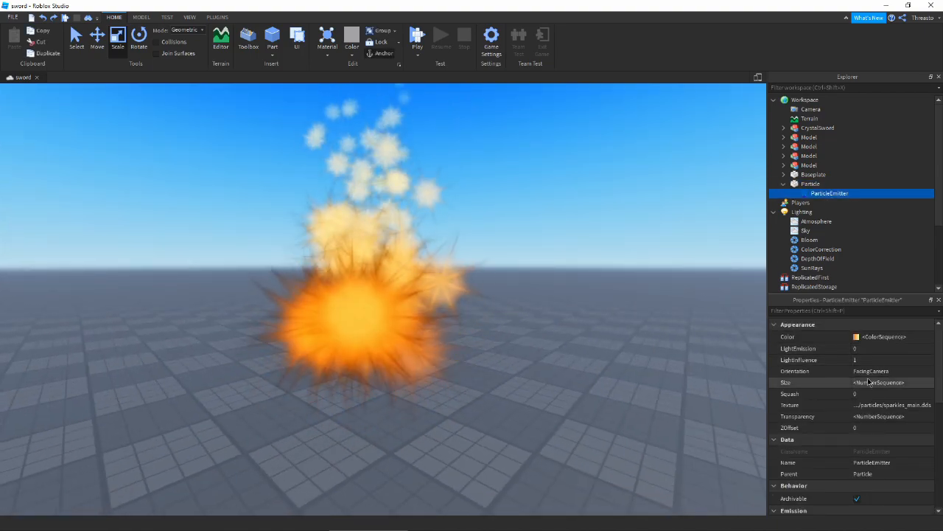
pyautogui.click(884, 405)
pyautogui.scroll(-3, 880, 453)
pyautogui.scroll(3, 877, 451)
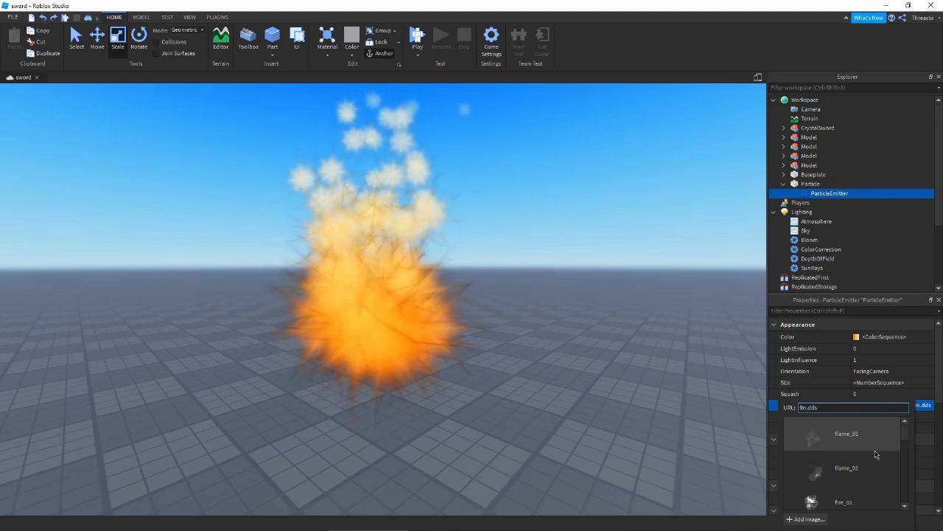
pyautogui.click(865, 444)
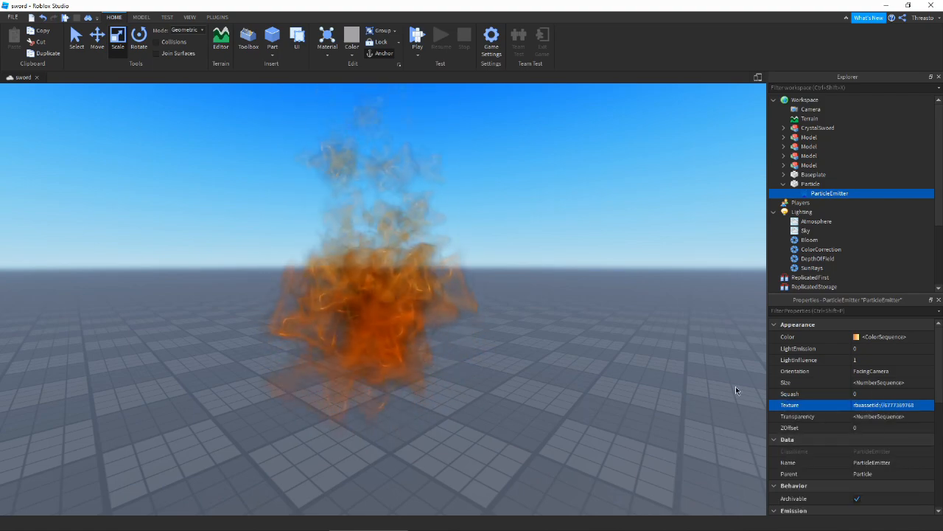
pyautogui.click(881, 404)
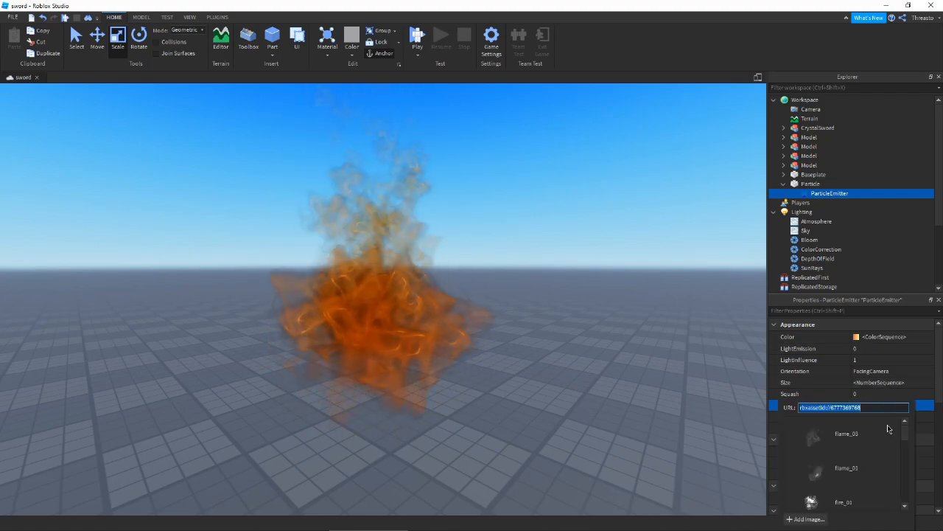
pyautogui.click(855, 454)
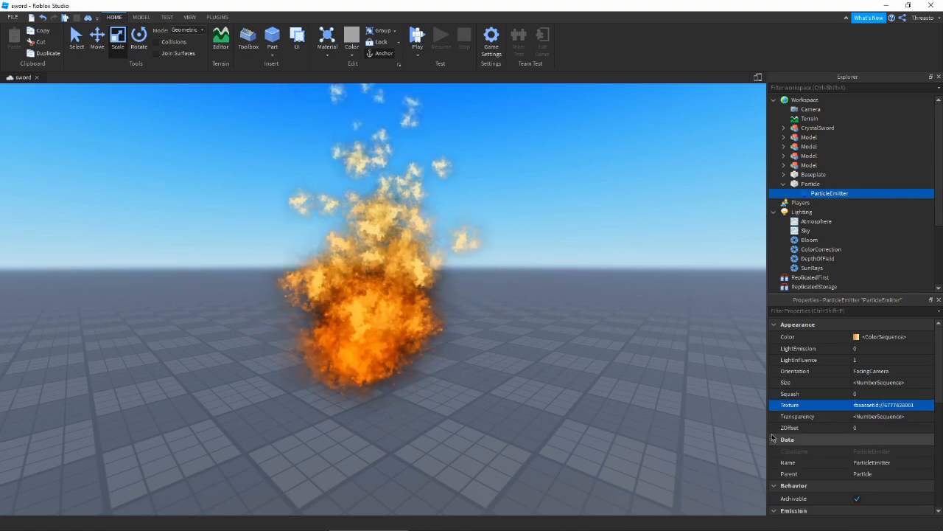
# - Deselect everything, then orbit and zoom the view to inspect the billowing orange flames
pyautogui.click(580, 394)
pyautogui.moveTo(573, 378); pyautogui.dragTo(575, 368, button='right')
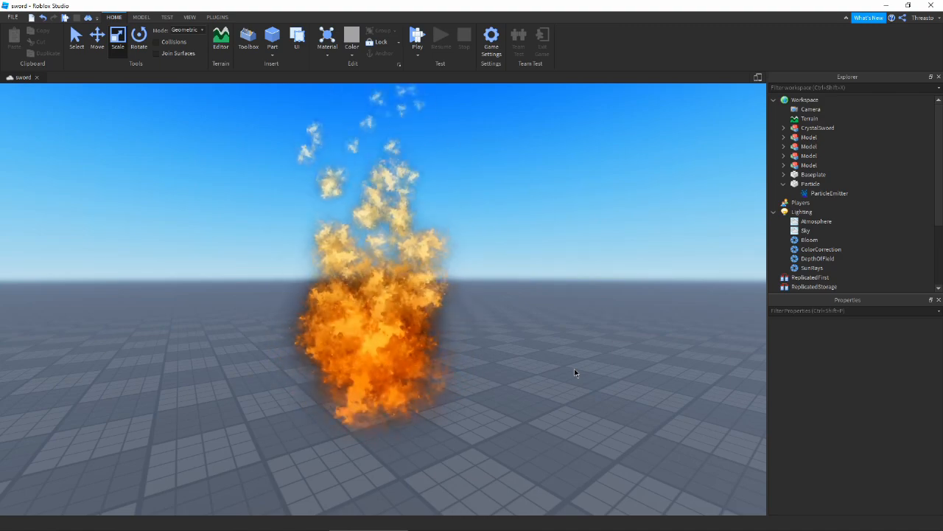
pyautogui.moveTo(570, 372); pyautogui.dragTo(545, 421, button='right')
pyautogui.scroll(-1, 310, 282)
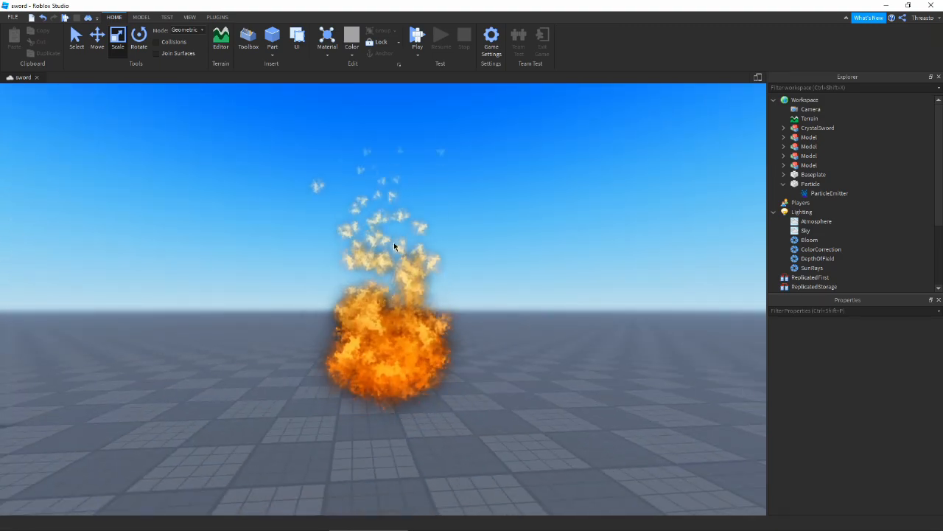
pyautogui.scroll(1, 412, 317)
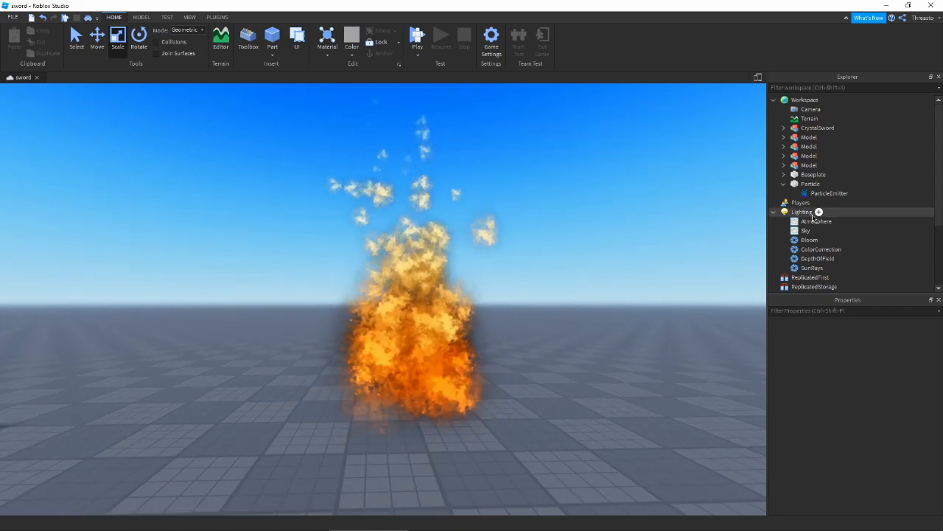
# - Duplicate the fire ParticleEmitter and give the copy a different fire texture
pyautogui.click(830, 193)
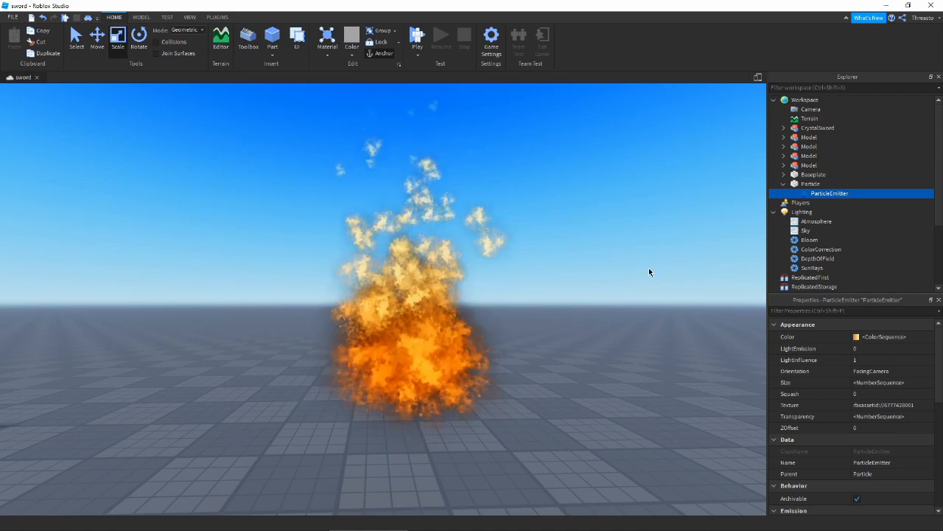
pyautogui.hotkey('ctrl', 'd')
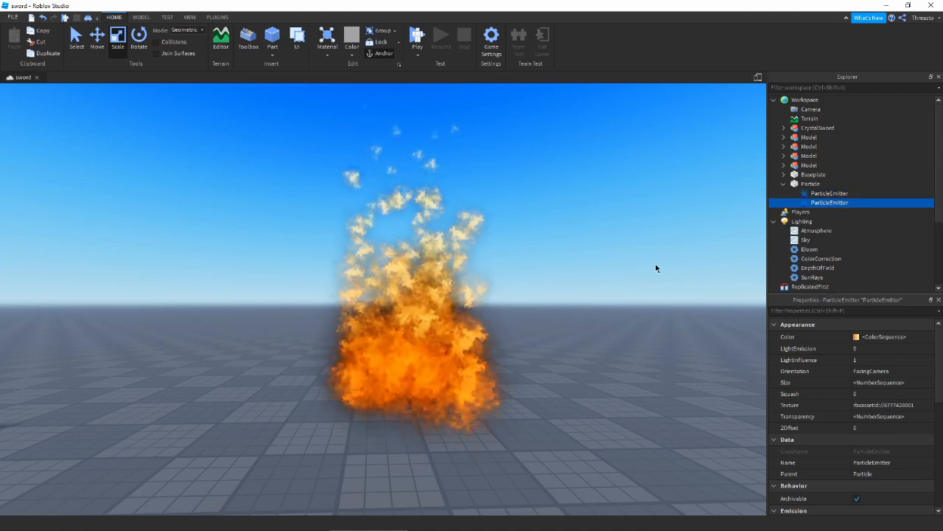
pyautogui.click(869, 416)
pyautogui.click(900, 405)
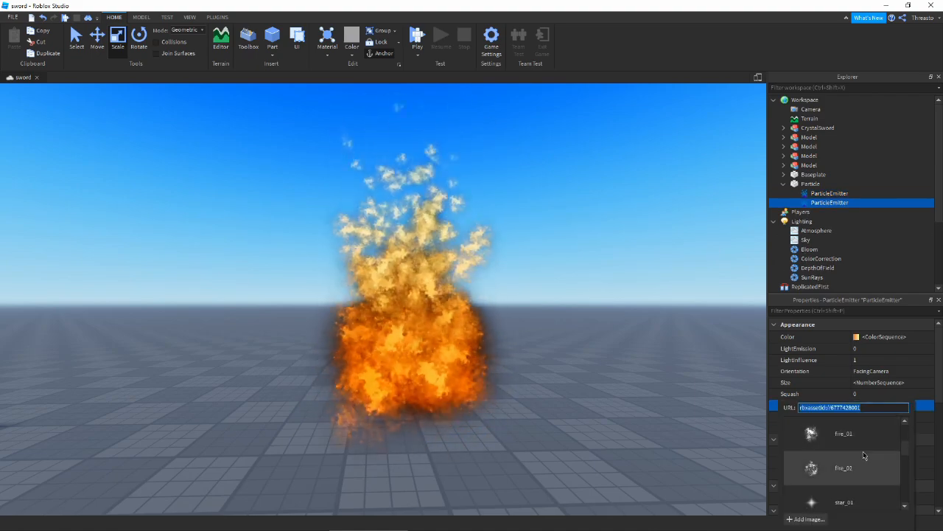
pyautogui.click(846, 469)
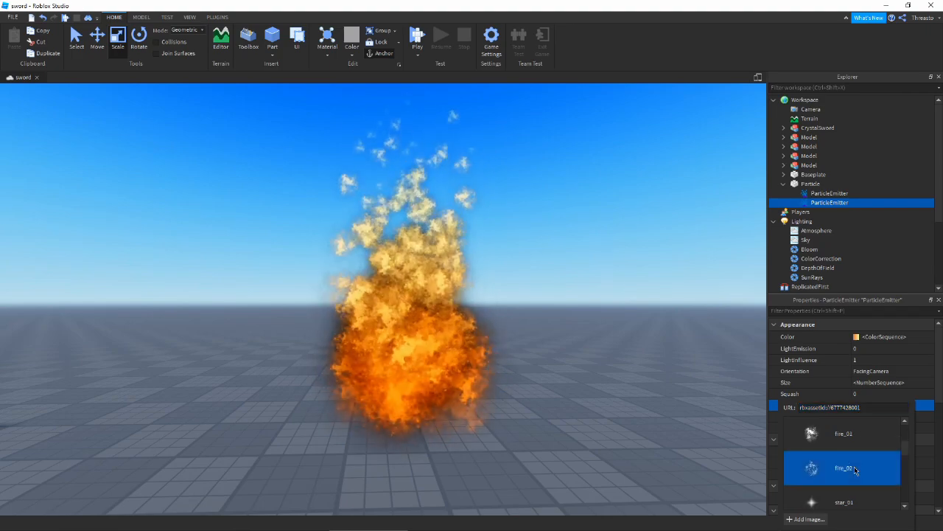
pyautogui.click(825, 193)
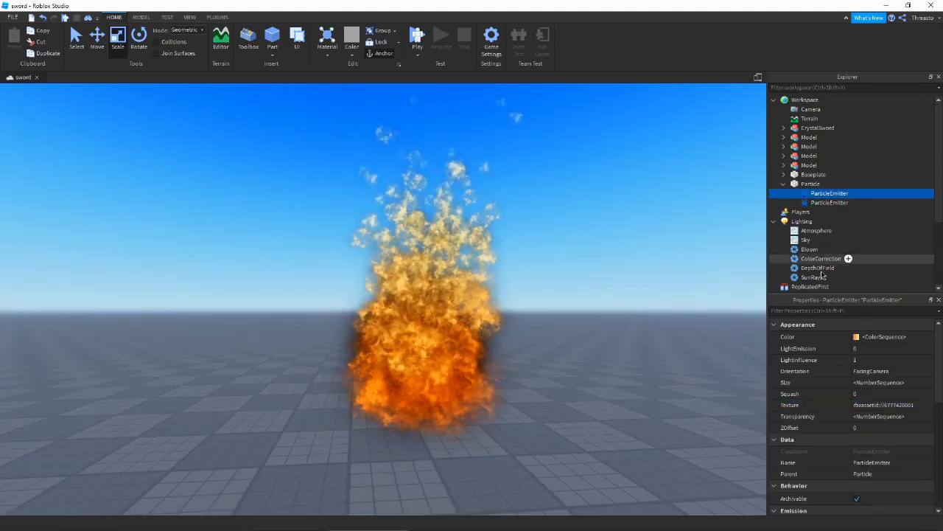
pyautogui.keyDown('shift'); pyautogui.click(829, 202); pyautogui.keyUp('shift')
# - Lower both fire emitters' emission Rate to 20
pyautogui.scroll(-3, 884, 428)
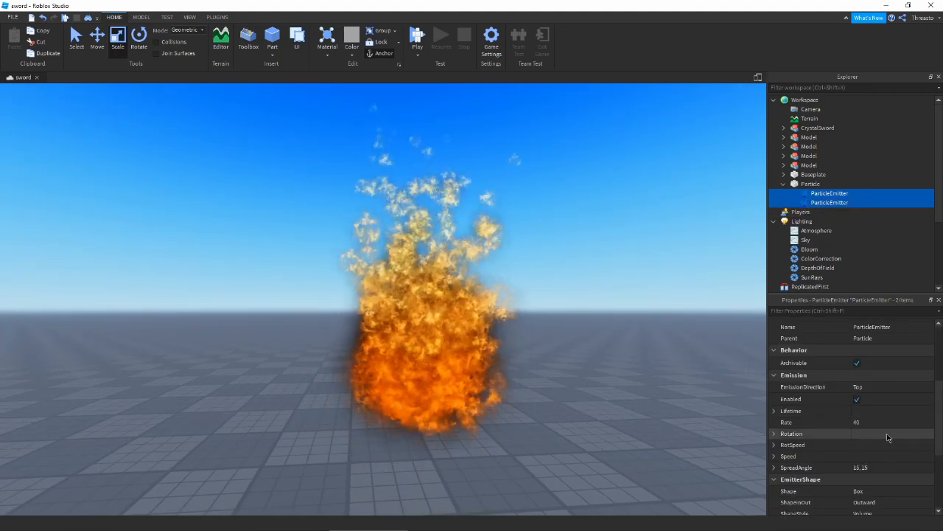
pyautogui.click(885, 423)
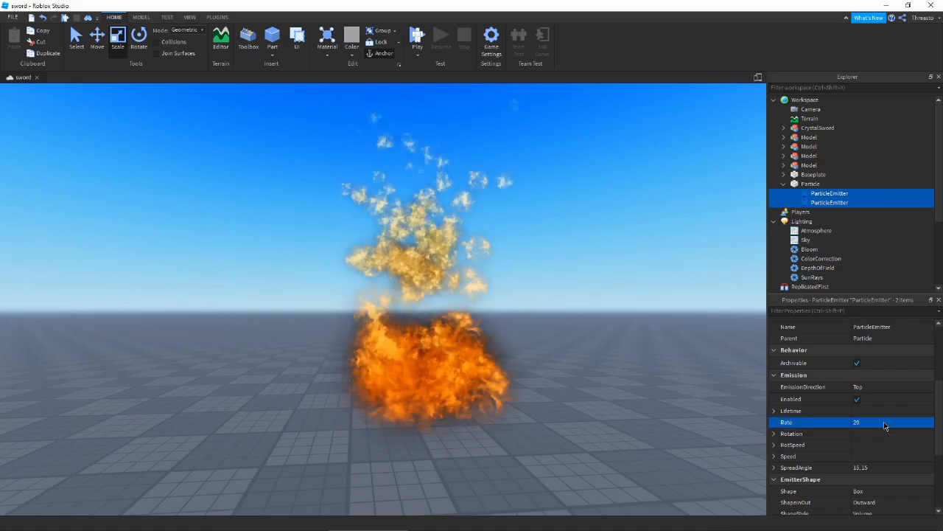
pyautogui.click(645, 323)
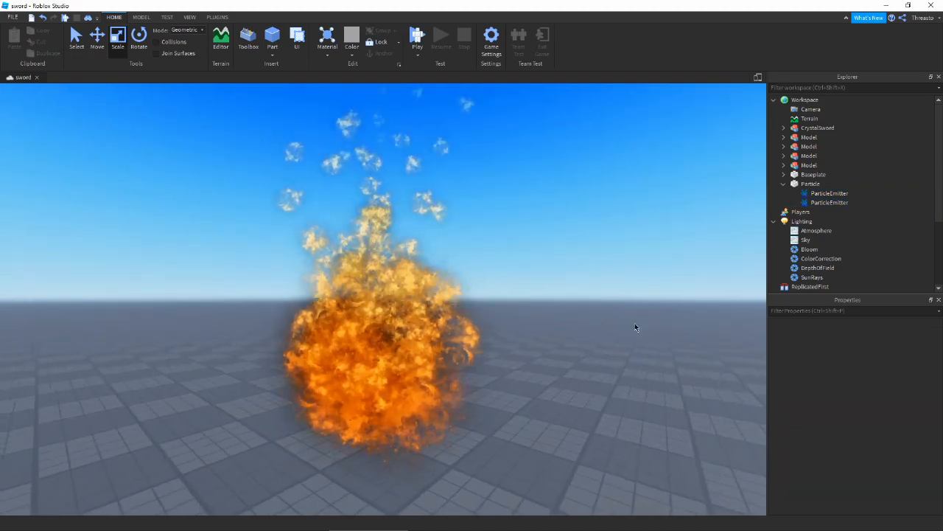
pyautogui.moveTo(634, 324); pyautogui.dragTo(634, 323, button='right')
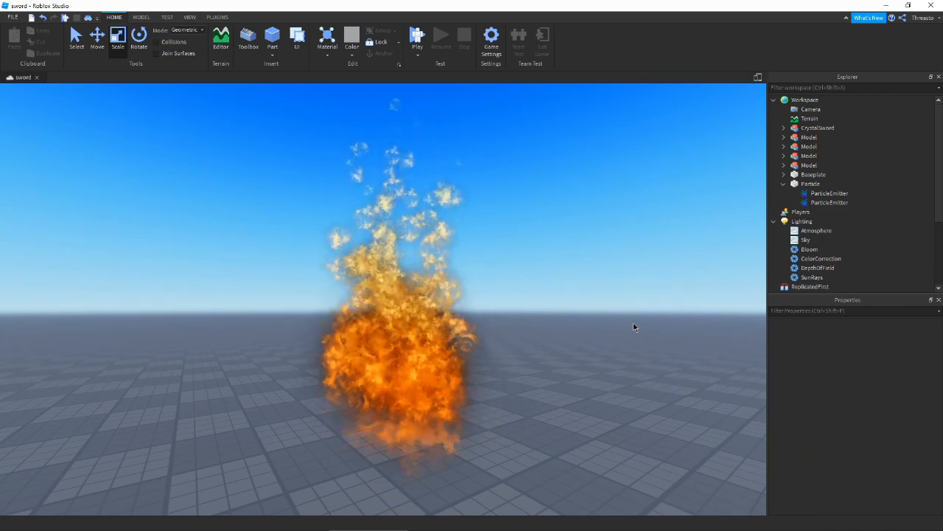
# - Adjust the LightEmission of both fire emitters and preview the flames
pyautogui.click(818, 203)
pyautogui.keyDown('shift'); pyautogui.click(818, 196); pyautogui.keyUp('shift')
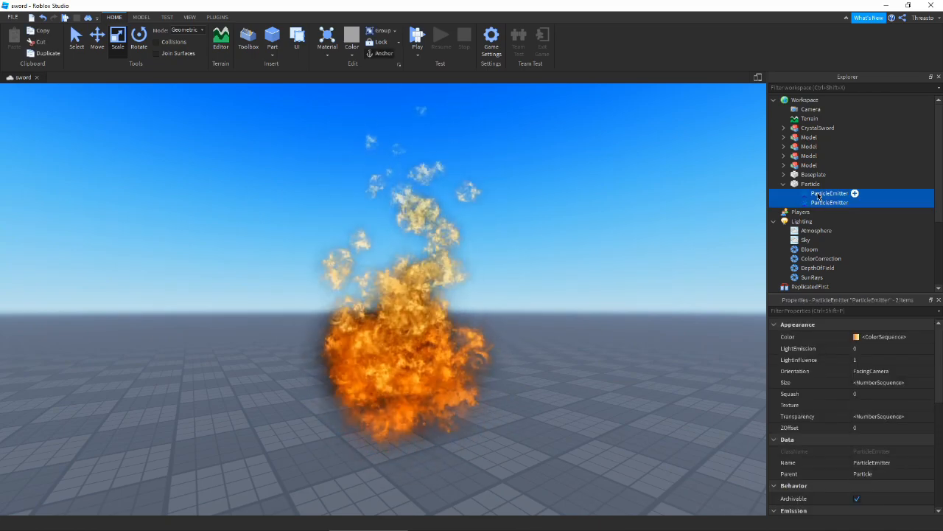
pyautogui.click(877, 348)
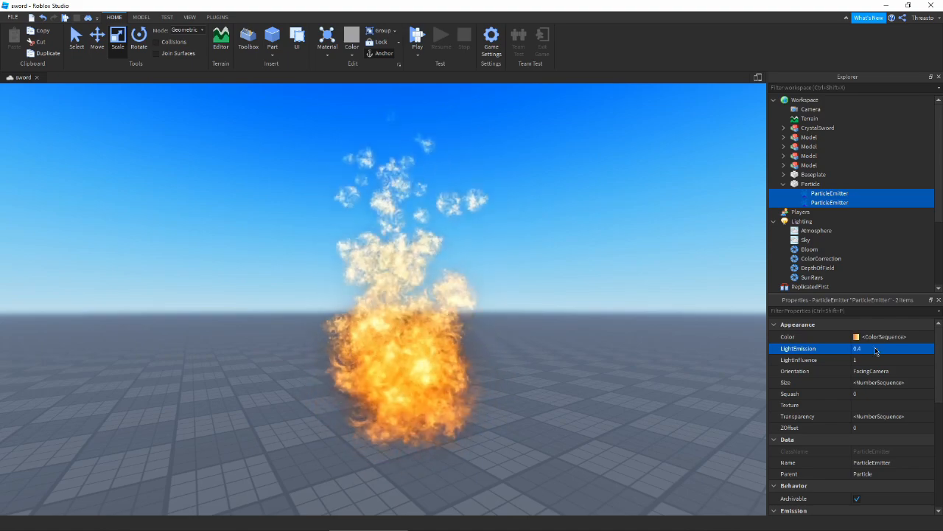
pyautogui.click(729, 350)
pyautogui.moveTo(729, 351); pyautogui.dragTo(730, 354, button='right')
pyautogui.hotkey('ctrl', 'z')
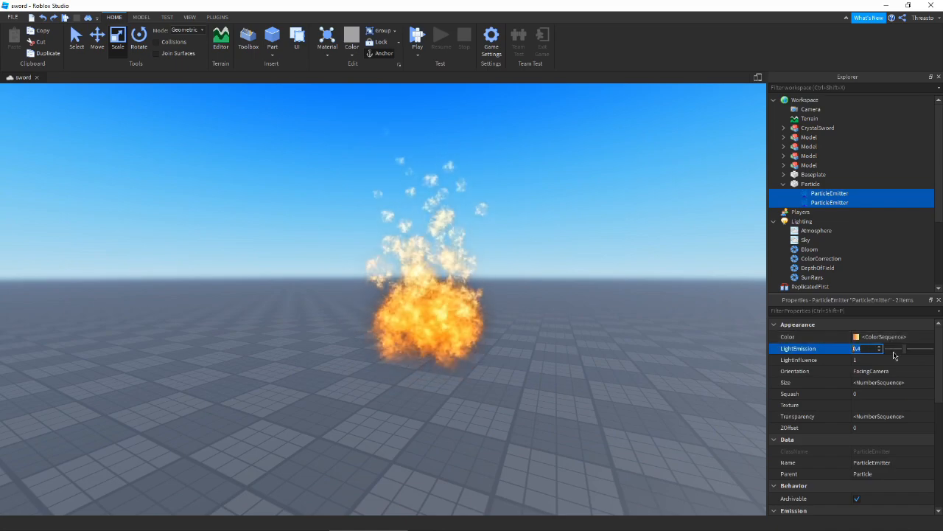
pyautogui.click(638, 380)
pyautogui.press('w')
pyautogui.moveTo(637, 380); pyautogui.dragTo(637, 380, button='right')
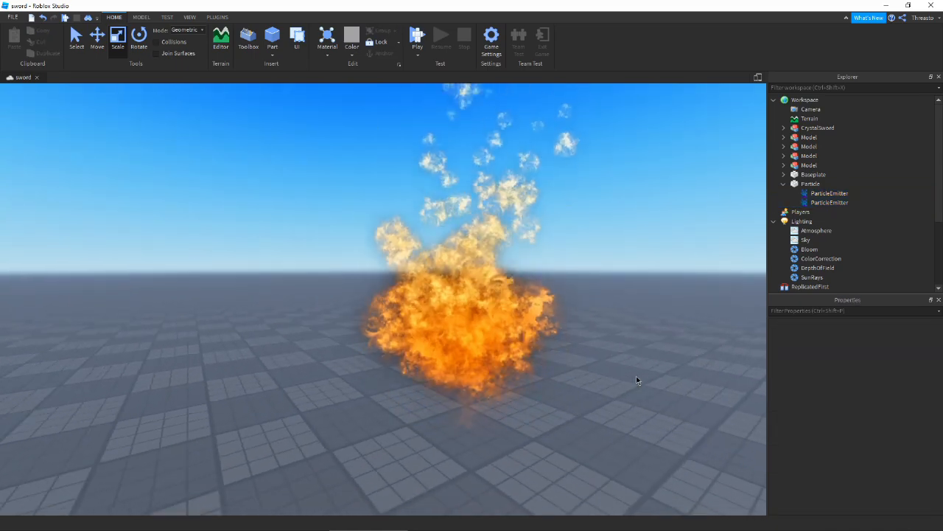
# - Expand both emitters' Speed values, adjust their Rate again, and pull the camera back to preview
pyautogui.click(807, 194)
pyautogui.click(739, 302)
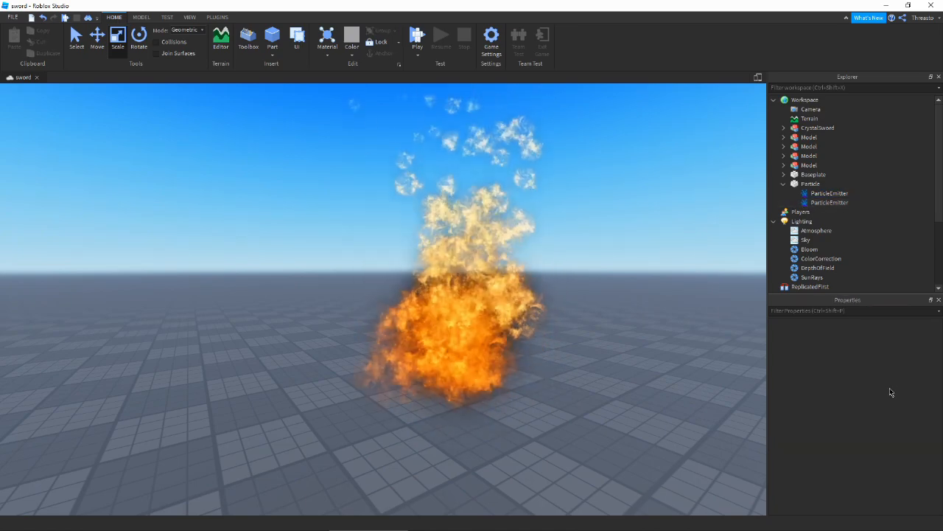
pyautogui.keyDown('shift'); pyautogui.click(806, 203); pyautogui.keyUp('shift')
pyautogui.scroll(-5, 873, 398)
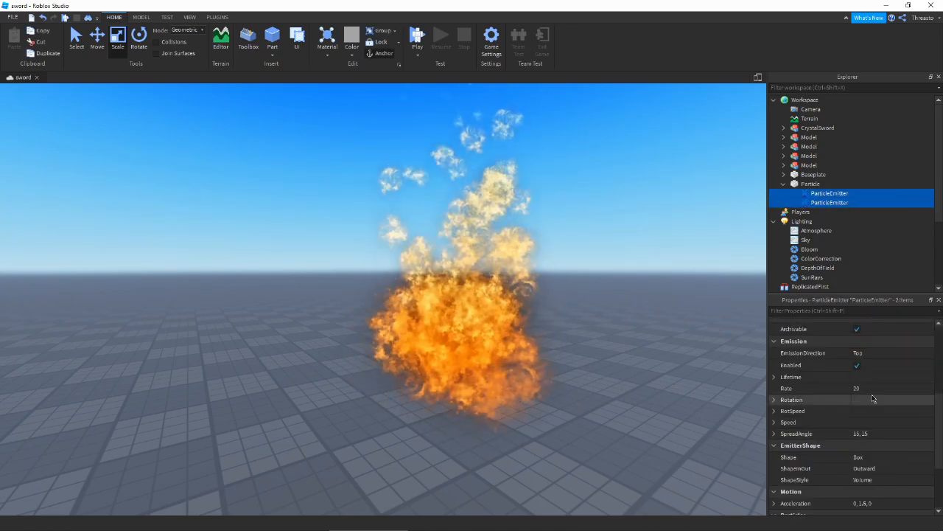
pyautogui.click(774, 421)
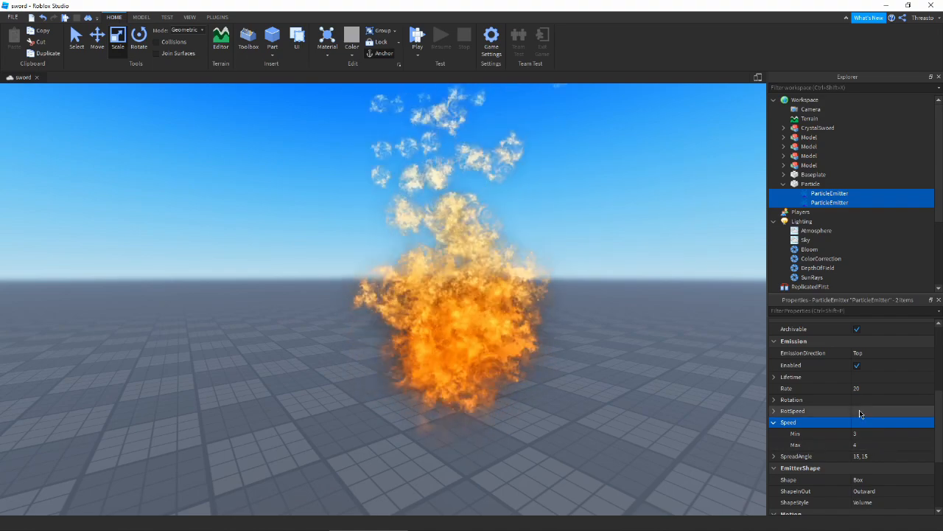
pyautogui.click(868, 389)
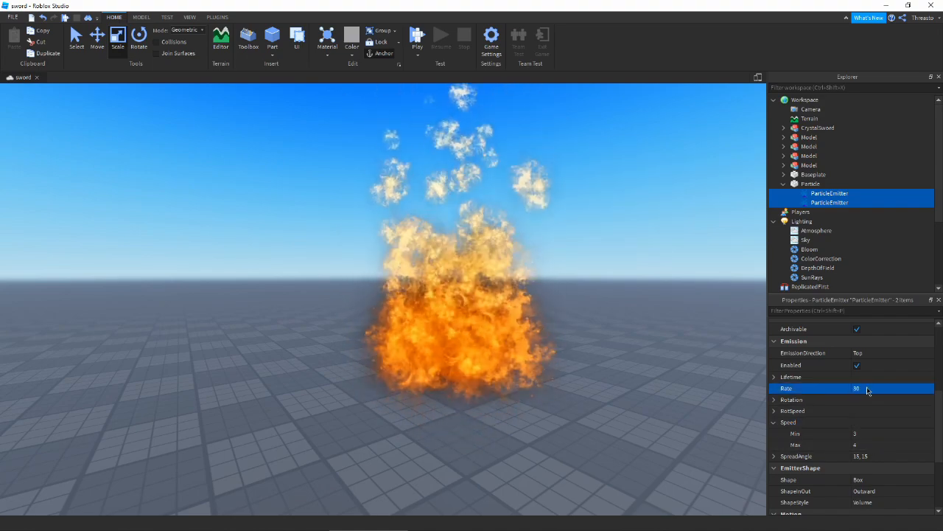
pyautogui.click(709, 351)
pyautogui.moveTo(718, 330); pyautogui.dragTo(718, 329, button='right')
pyautogui.press('s')
# - Set both emitters' SpreadAngle to 30, 30 and preview the wider flame column
pyautogui.click(829, 193)
pyautogui.keyDown('shift'); pyautogui.click(830, 202); pyautogui.keyUp('shift')
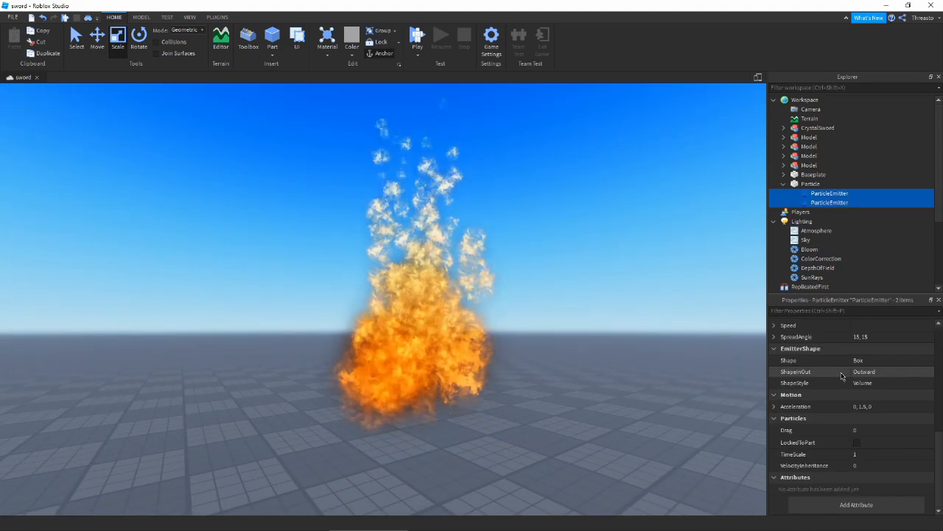
pyautogui.click(881, 337)
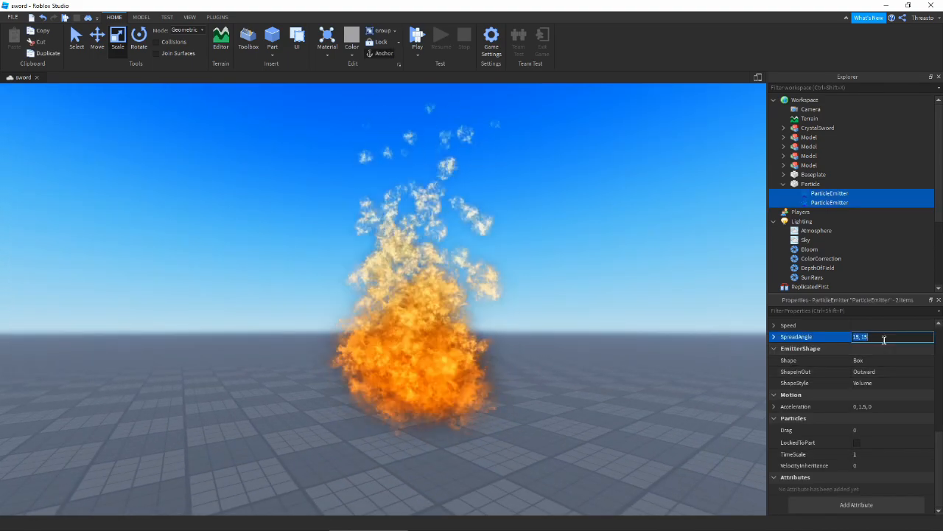
pyautogui.click(685, 320)
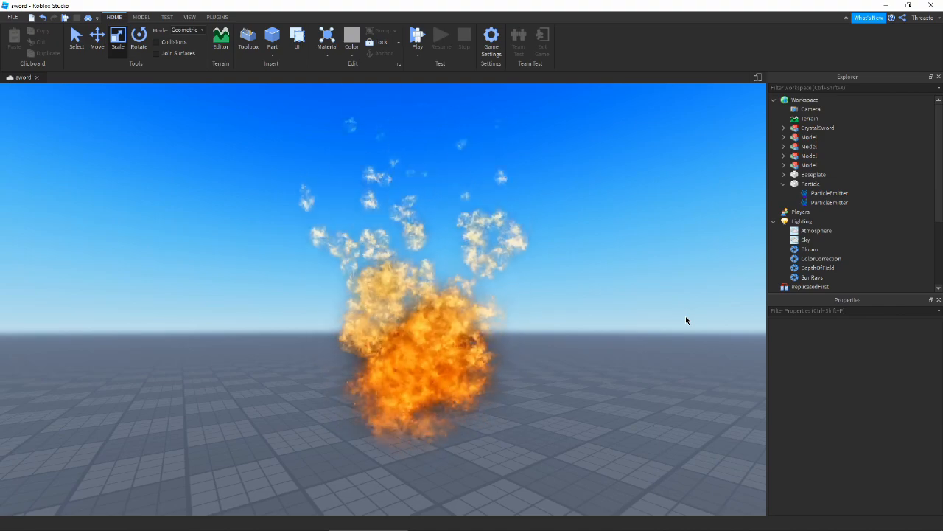
pyautogui.moveTo(706, 301); pyautogui.dragTo(708, 301, button='right')
pyautogui.hotkey('ctrl', 'z')
pyautogui.click(626, 296)
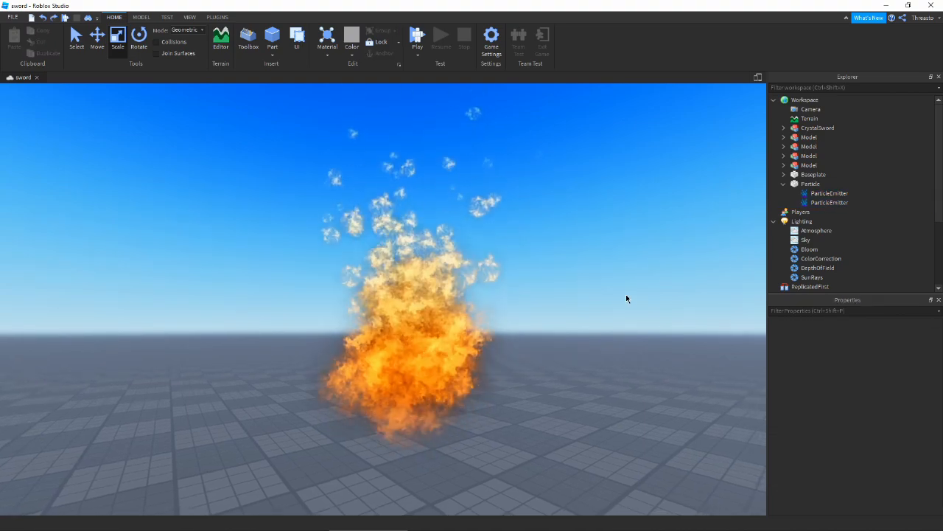
pyautogui.moveTo(627, 298); pyautogui.dragTo(642, 280, button='right')
# - Duplicate the second emitter into a third one and give it the soft circle texture
pyautogui.click(818, 203)
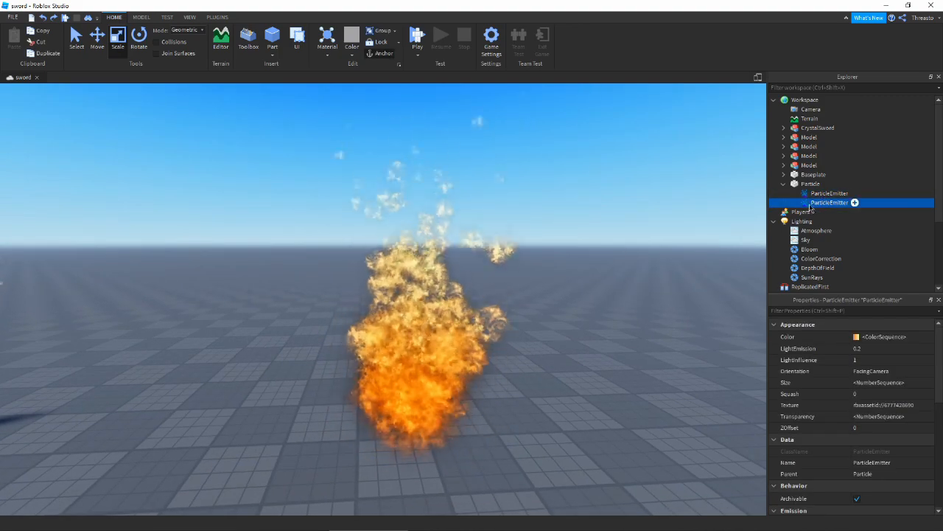
pyautogui.hotkey('ctrl', 'd')
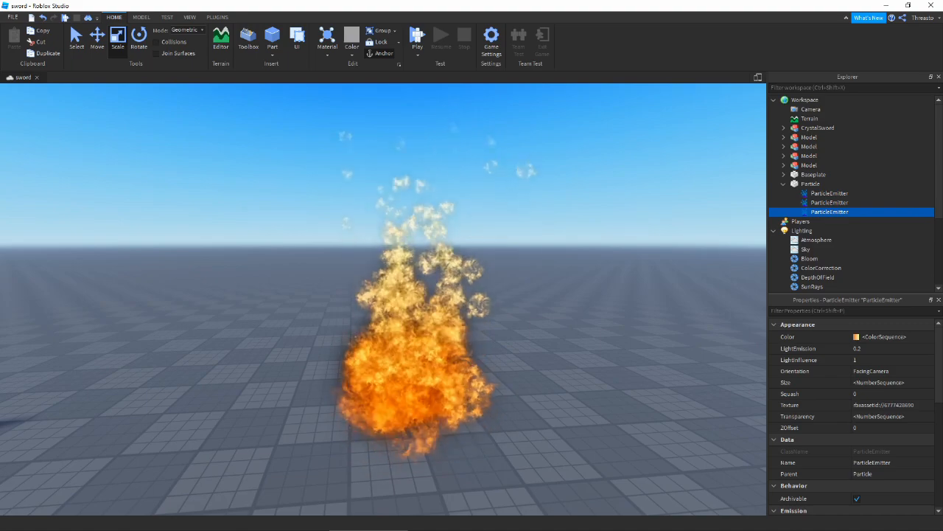
pyautogui.click(870, 405)
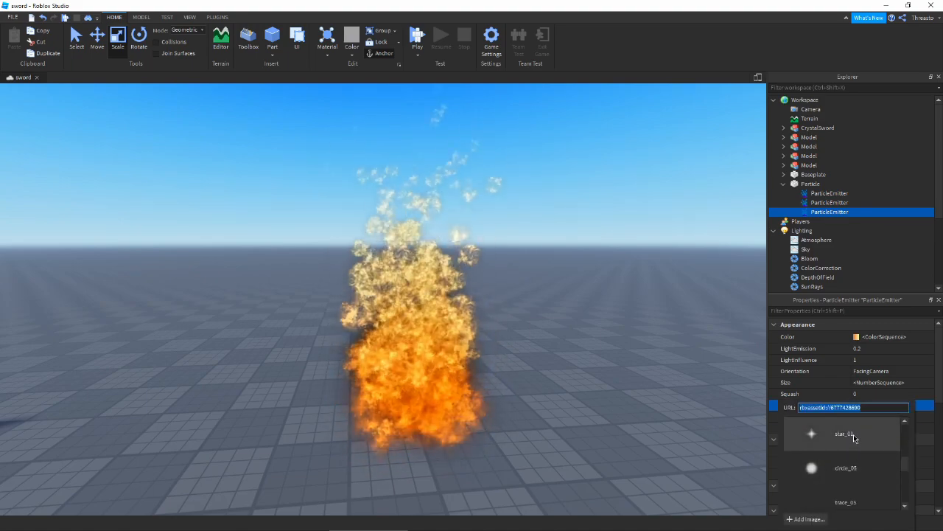
pyautogui.scroll(2, 858, 449)
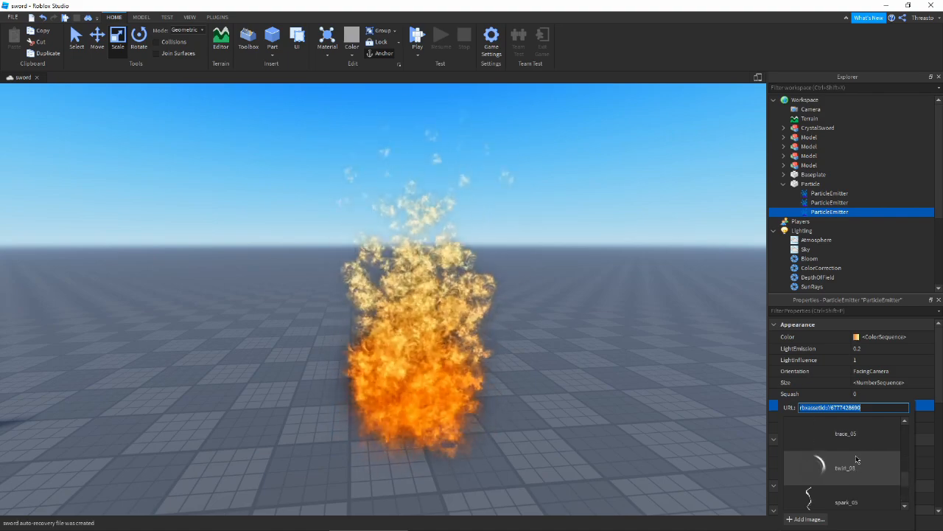
pyautogui.scroll(2, 856, 459)
pyautogui.click(855, 458)
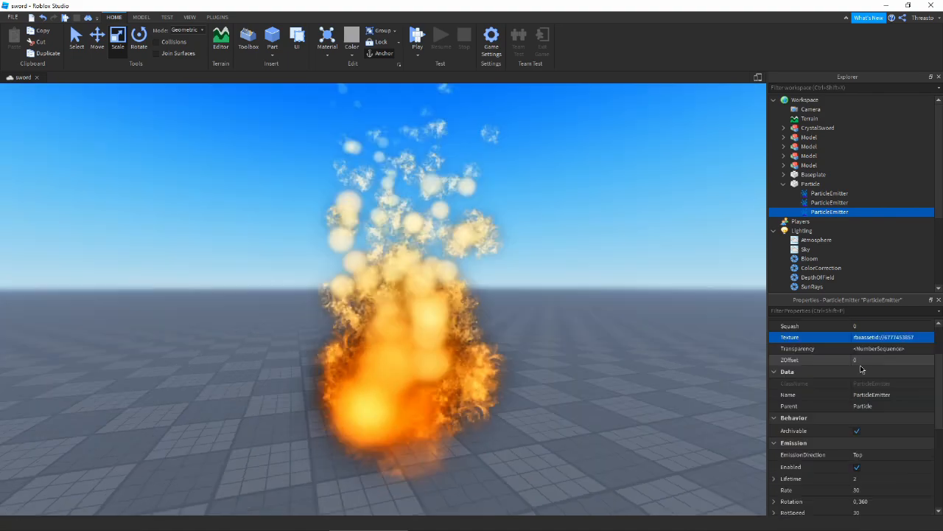
# - Open the third emitter's Size curve in the NumberSequence editor
pyautogui.scroll(3, 861, 369)
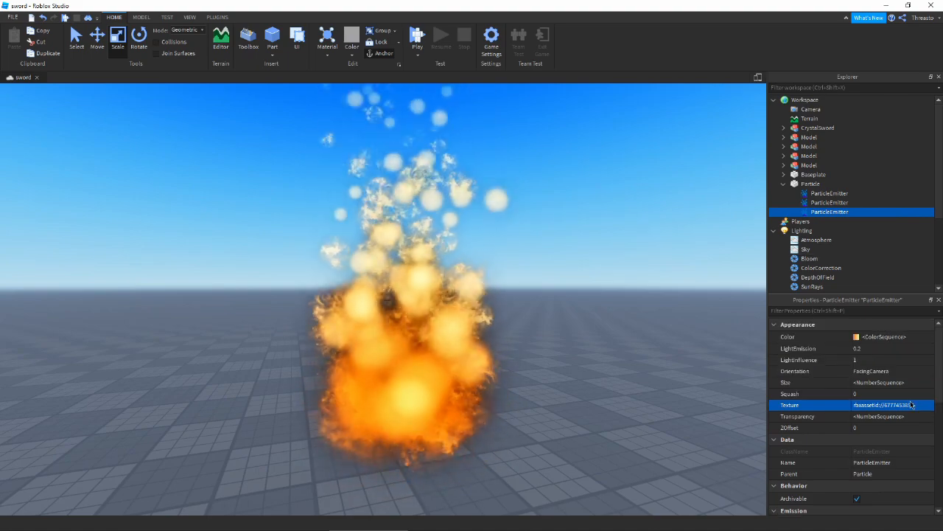
pyautogui.scroll(-5, 901, 410)
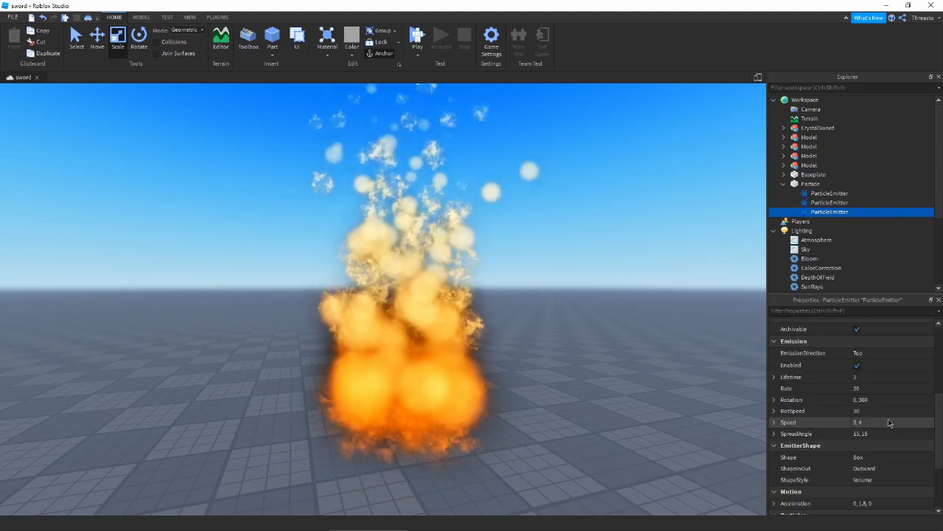
pyautogui.scroll(5, 885, 409)
pyautogui.click(927, 383)
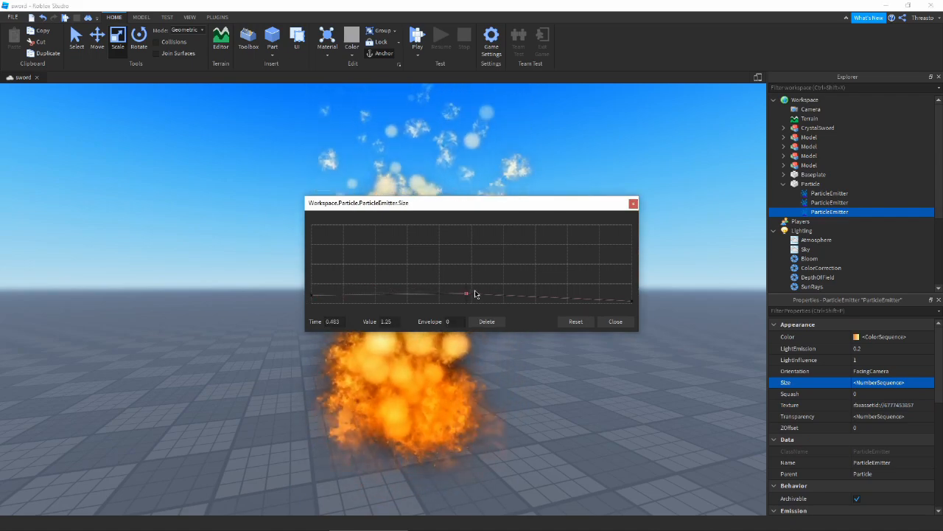
# - Lower the mid-life size point to about 0.56, then set Speed to 4, 5
pyautogui.moveTo(467, 296); pyautogui.dragTo(468, 303)
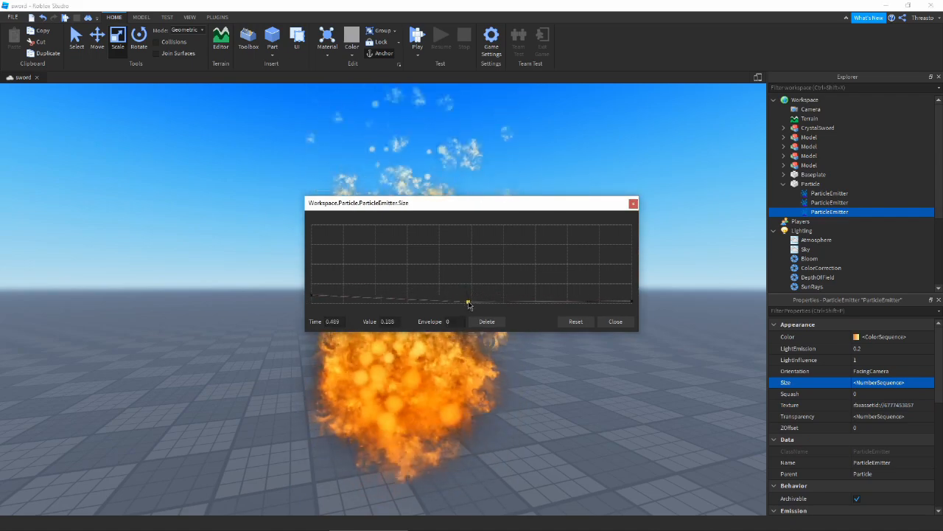
pyautogui.click(616, 323)
pyautogui.scroll(-5, 873, 413)
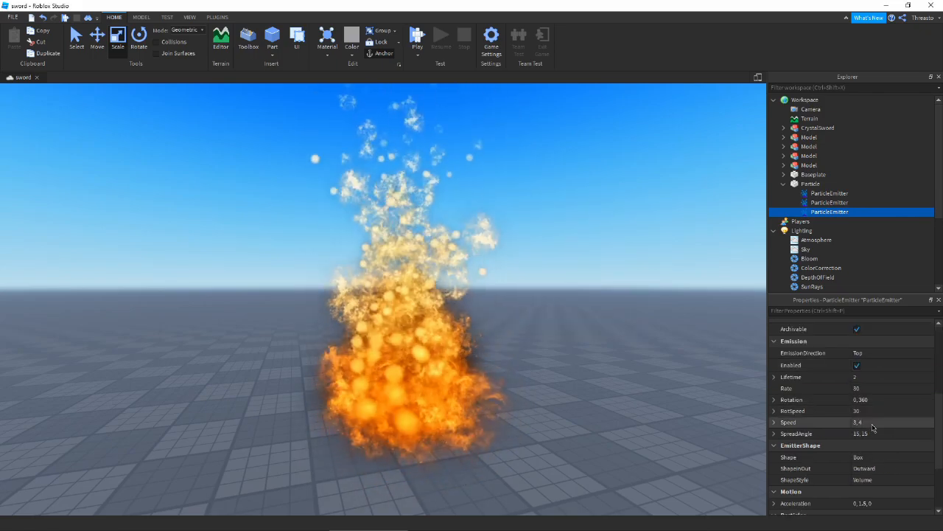
pyautogui.click(872, 422)
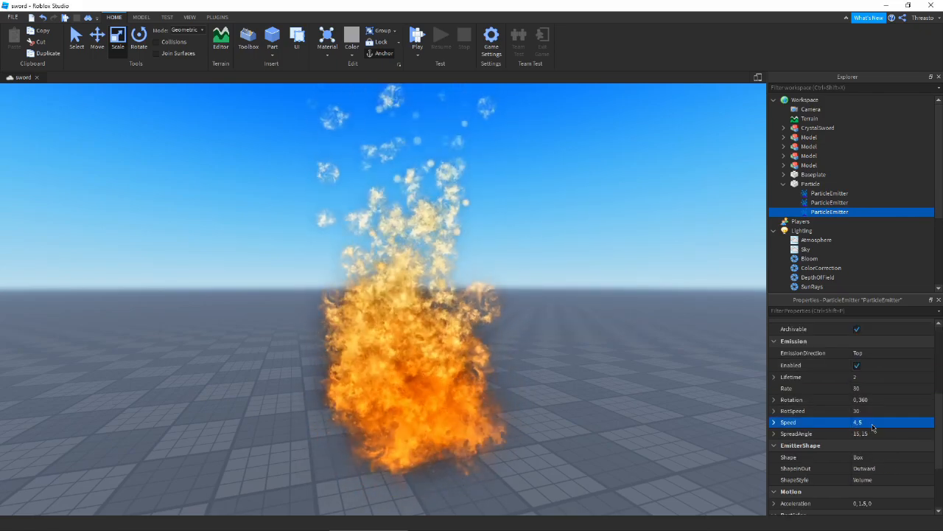
pyautogui.moveTo(706, 383); pyautogui.dragTo(697, 376, button='right')
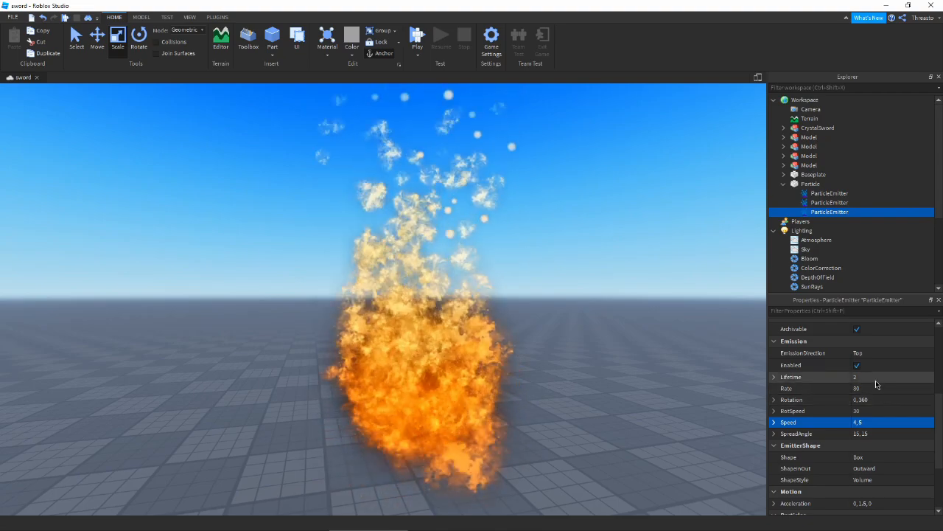
# - Set the third emitter's Lifetime to 1
pyautogui.click(858, 377)
pyautogui.write('1')
pyautogui.press('Return')
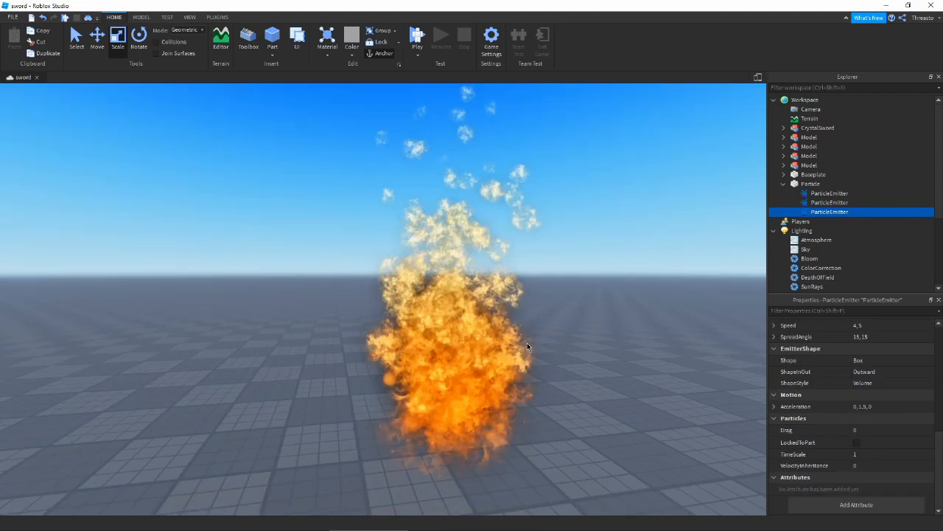
pyautogui.moveTo(361, 296); pyautogui.dragTo(377, 303, button='right')
pyautogui.scroll(5, 842, 411)
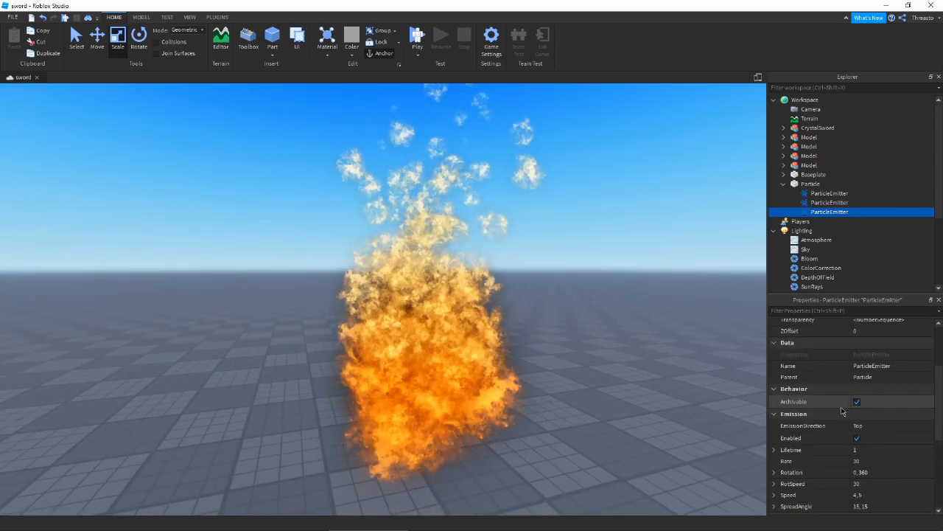
pyautogui.scroll(3, 842, 412)
pyautogui.scroll(-6, 857, 437)
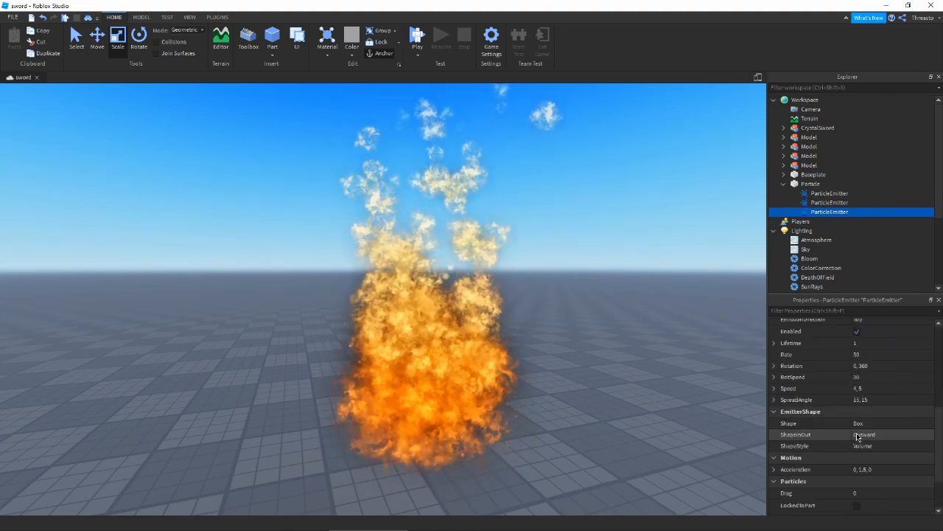
# - Set SpreadAngle to 40, 40 after trying 60, 60, and Drag to 1
pyautogui.click(887, 399)
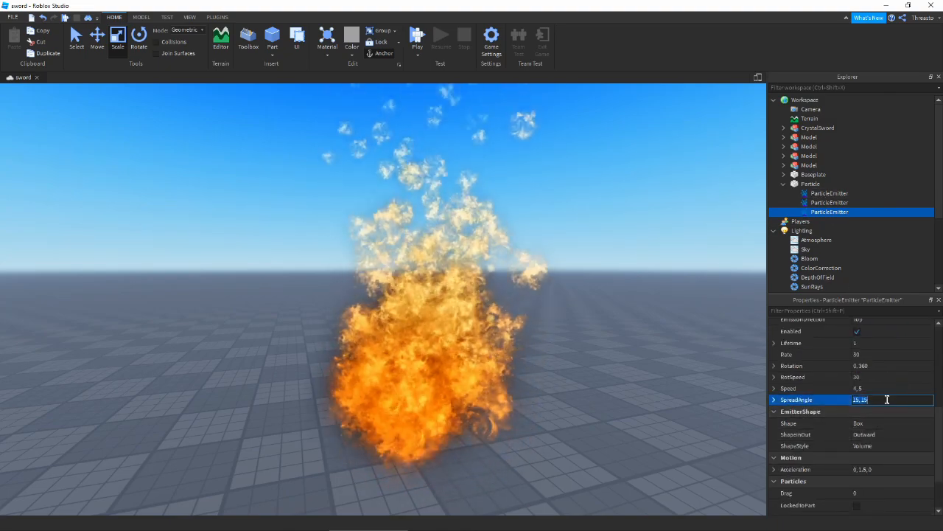
pyautogui.write('60, 60')
pyautogui.press('Return')
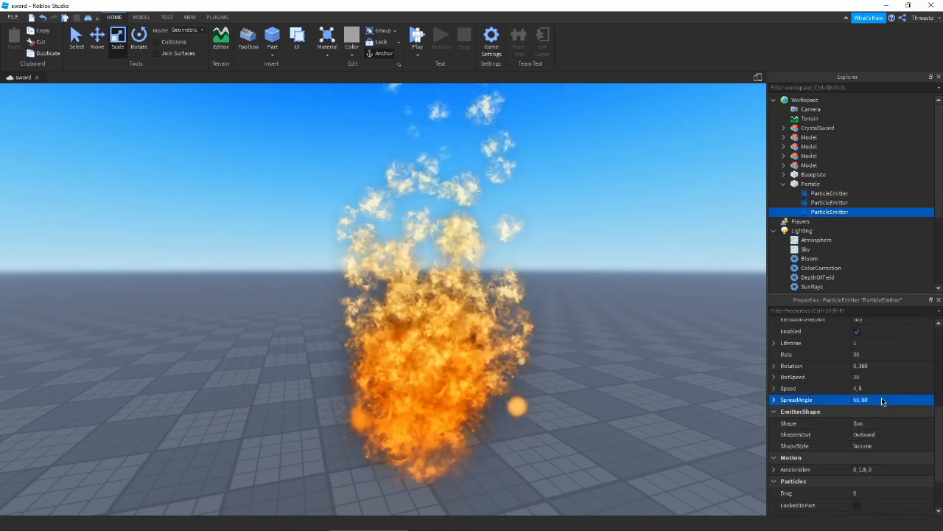
pyautogui.click(868, 398)
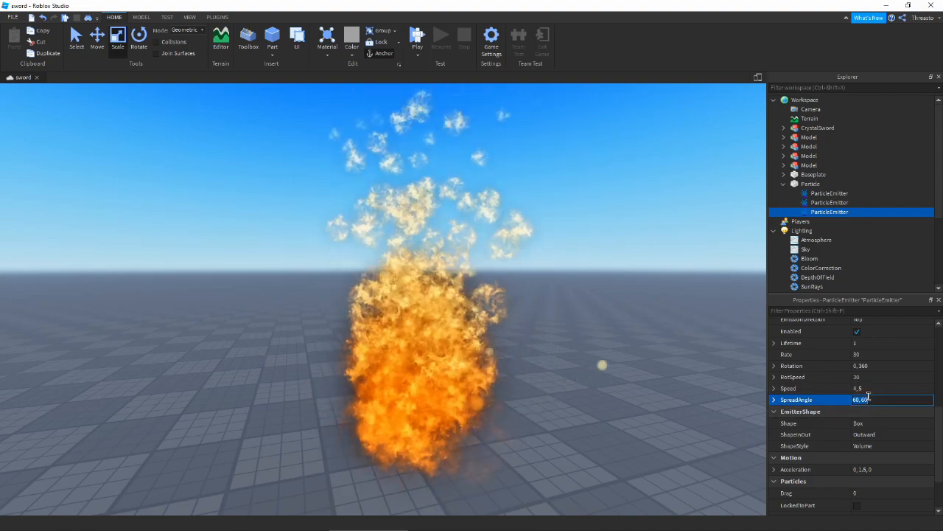
pyautogui.scroll(-2, 683, 381)
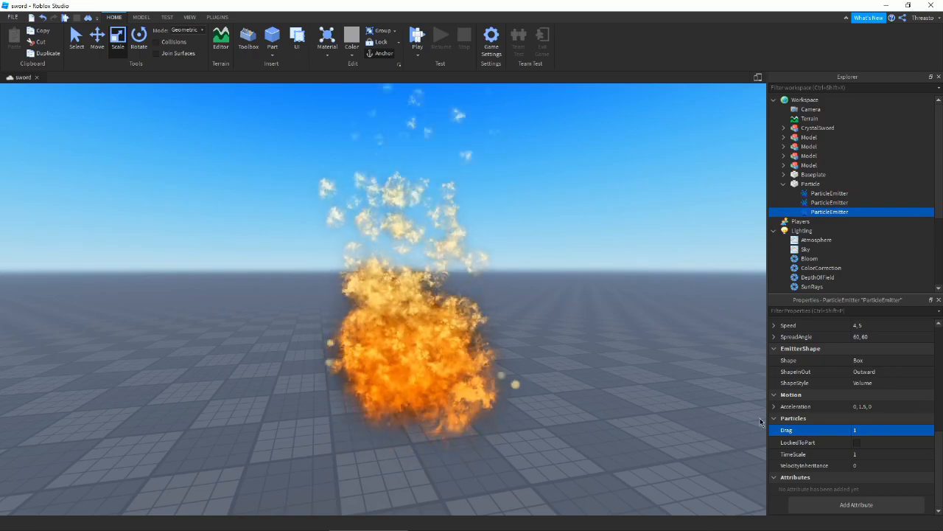
pyautogui.scroll(3, 888, 396)
pyautogui.click(877, 402)
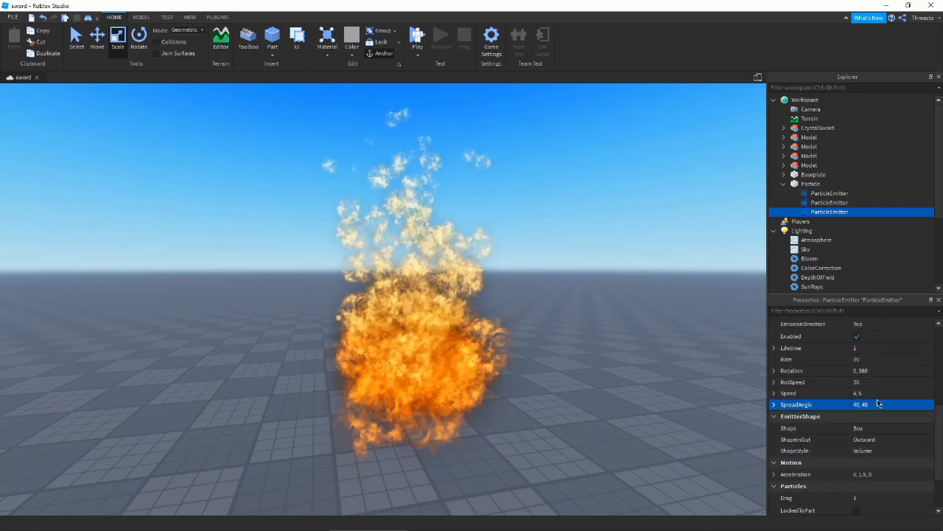
pyautogui.click(594, 278)
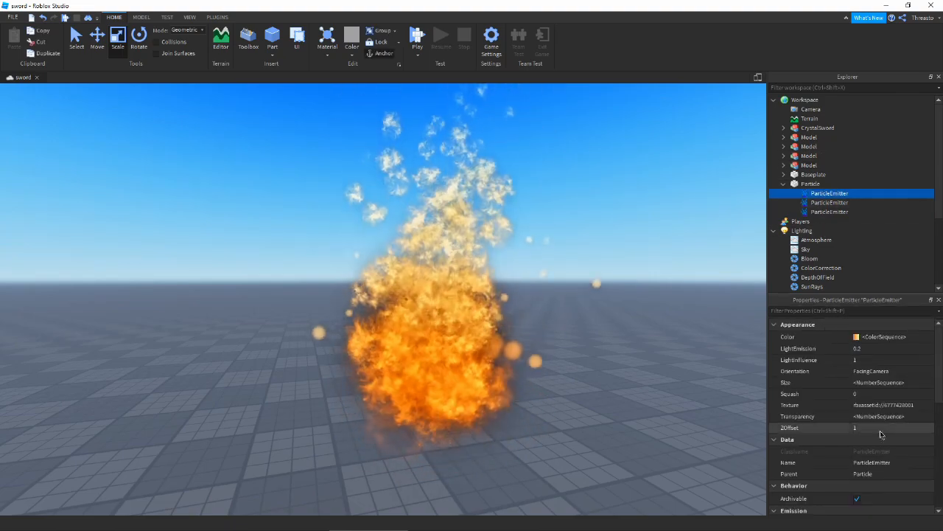
# - Give the first emitter's starting Size keypoint a 0.875 envelope
pyautogui.click(927, 383)
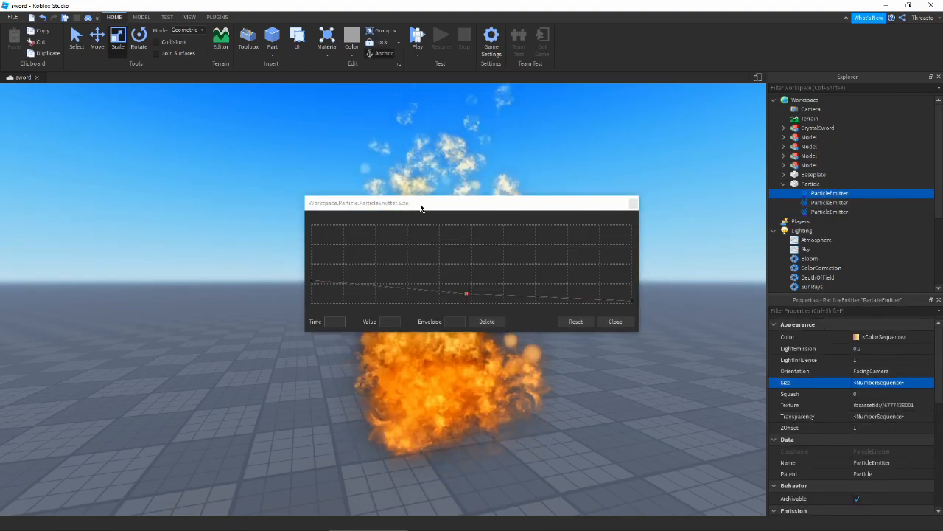
pyautogui.moveTo(421, 207); pyautogui.dragTo(143, 328)
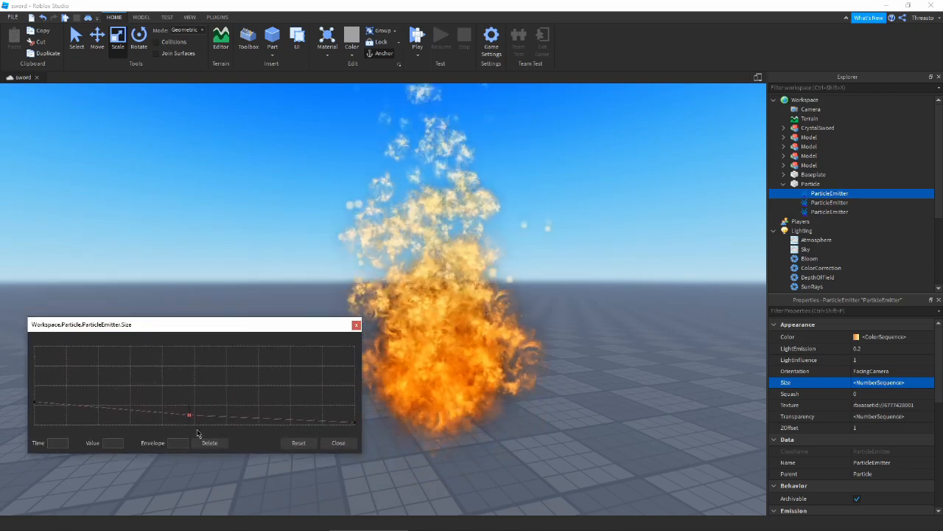
pyautogui.click(190, 414)
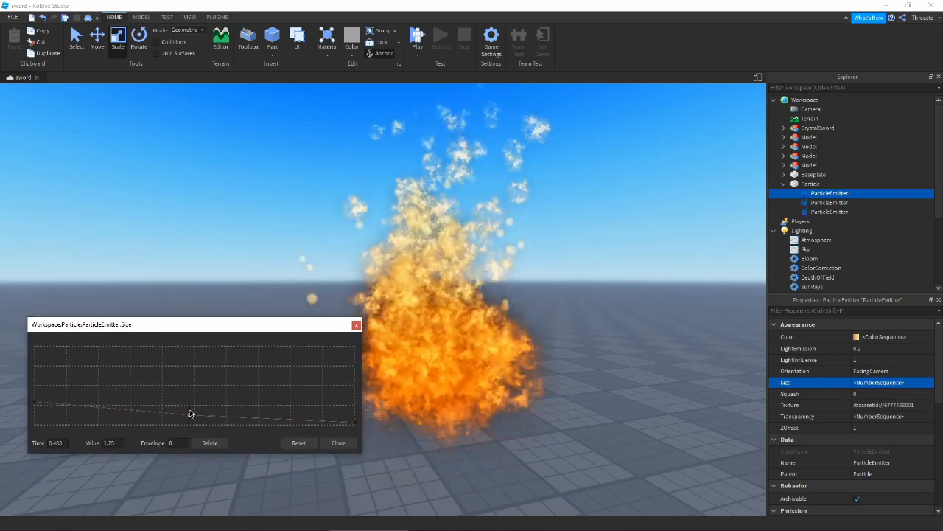
pyautogui.click(34, 401)
pyautogui.moveTo(35, 396); pyautogui.dragTo(54, 420)
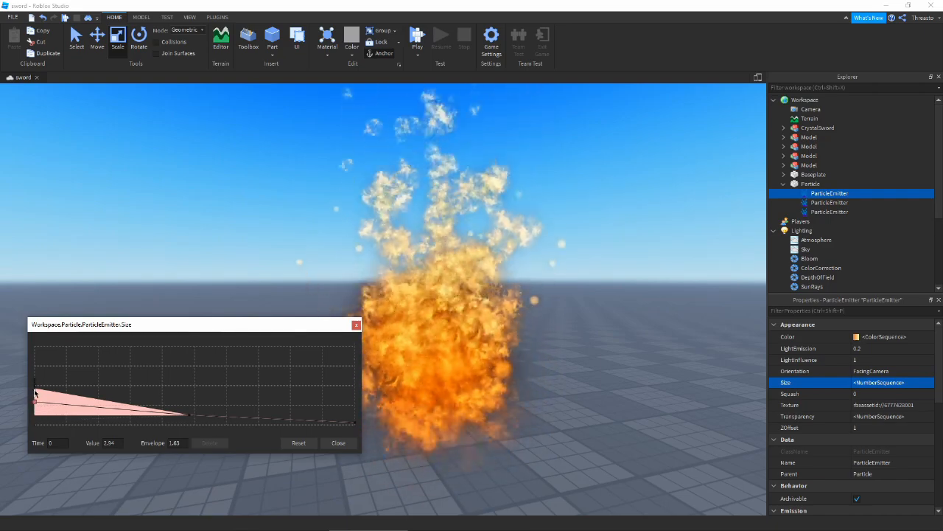
pyautogui.moveTo(34, 393); pyautogui.dragTo(35, 399)
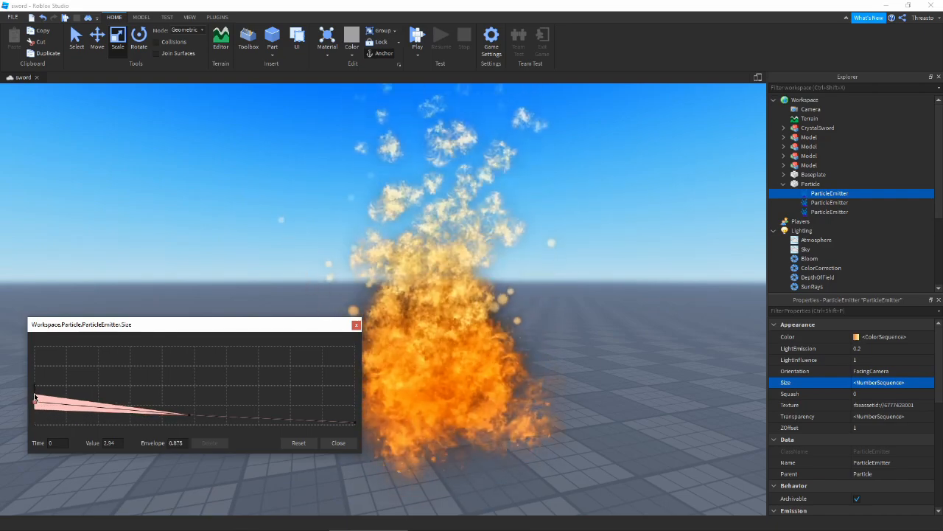
pyautogui.click(339, 442)
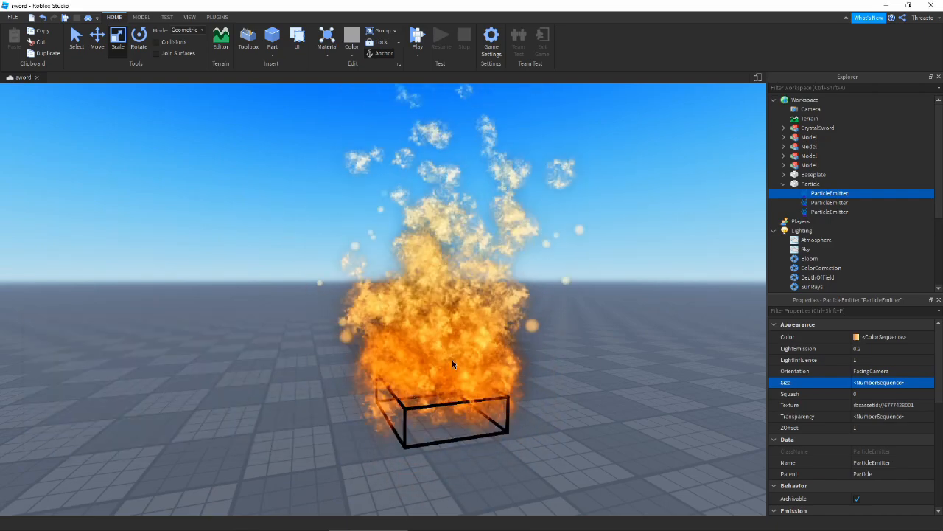
# - Give the third emitter's starting Size keypoint a 0.75 envelope
pyautogui.click(823, 211)
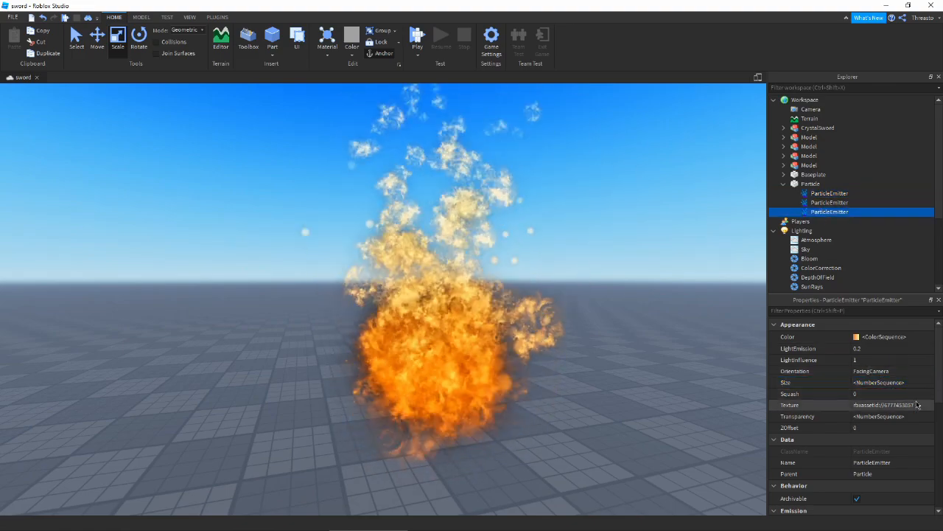
pyautogui.click(918, 405)
pyautogui.click(925, 384)
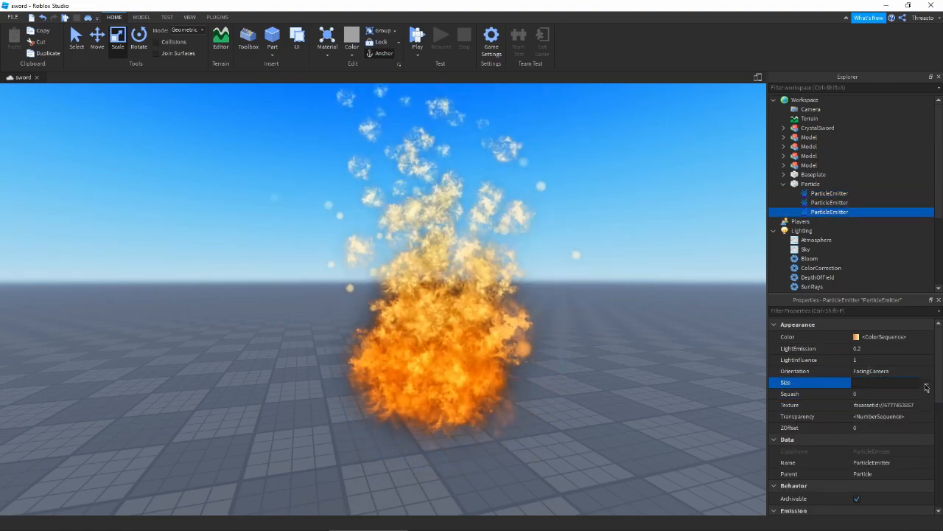
pyautogui.click(925, 387)
pyautogui.click(311, 295)
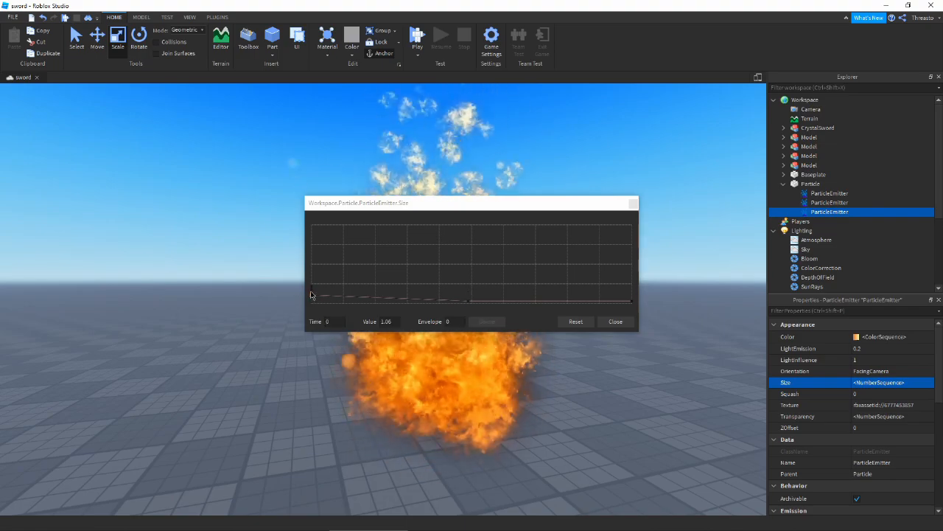
pyautogui.moveTo(311, 293); pyautogui.dragTo(312, 289)
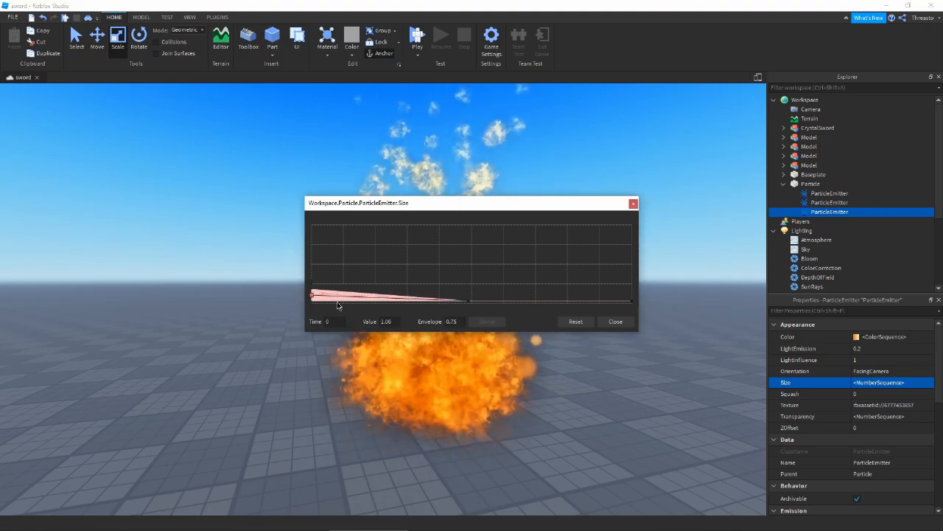
pyautogui.click(615, 322)
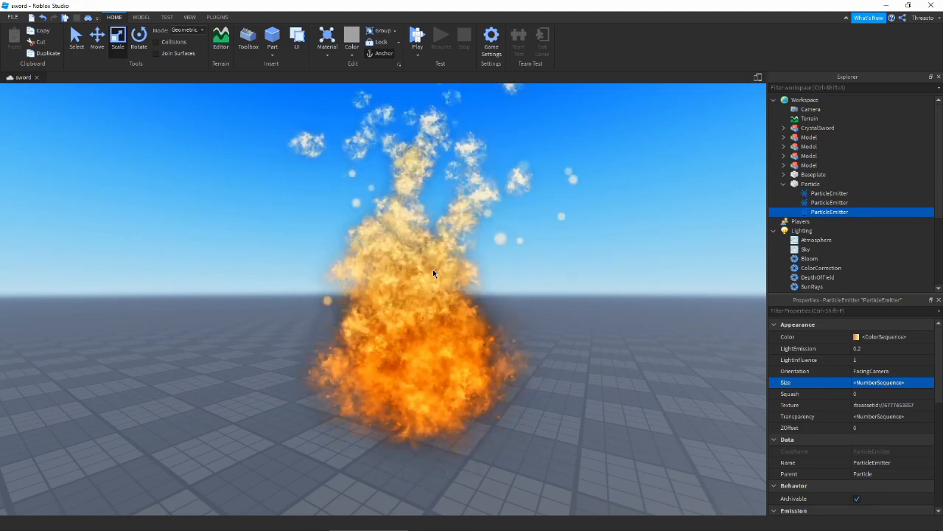
# - Clear the selection and move the view to inspect the varied flame puffs
pyautogui.click(589, 344)
pyautogui.scroll(4, 589, 343)
pyautogui.scroll(-5, 590, 344)
pyautogui.moveTo(589, 344); pyautogui.dragTo(590, 343, button='right')
pyautogui.scroll(2, 590, 344)
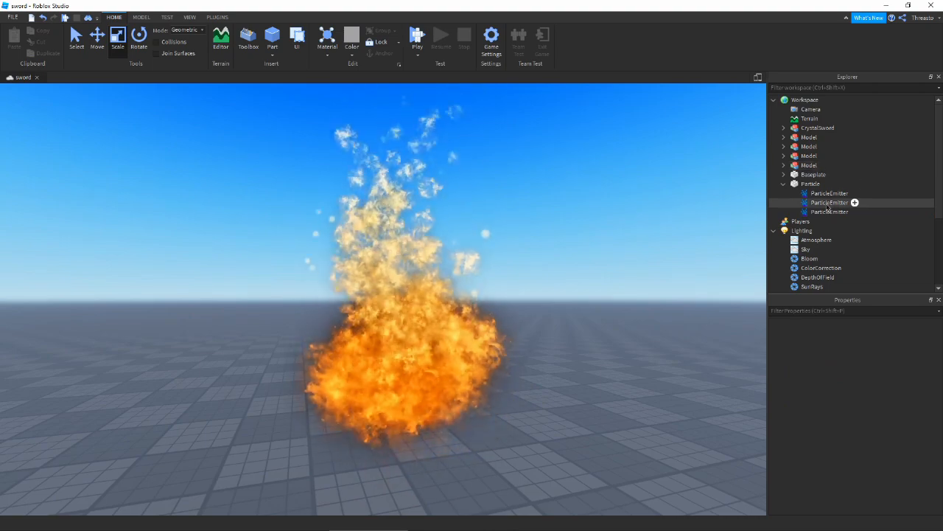
pyautogui.click(829, 212)
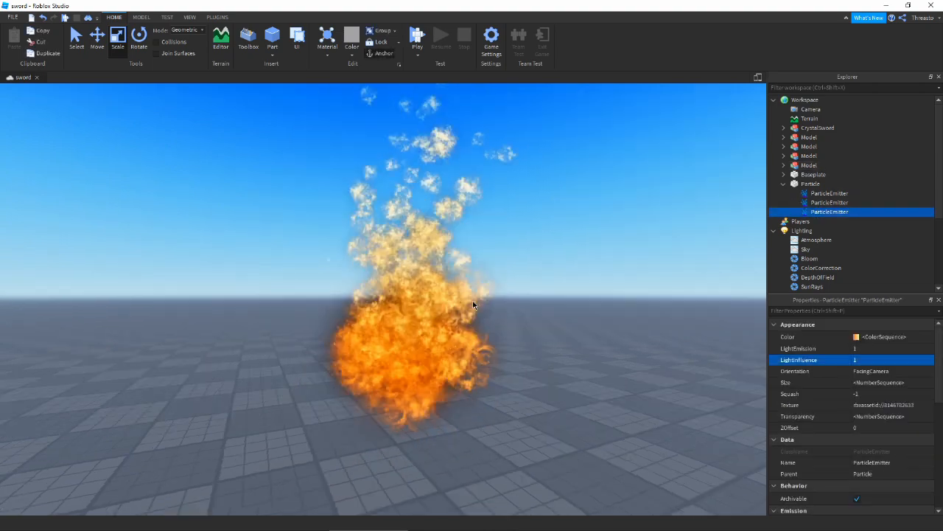
pyautogui.click(379, 290)
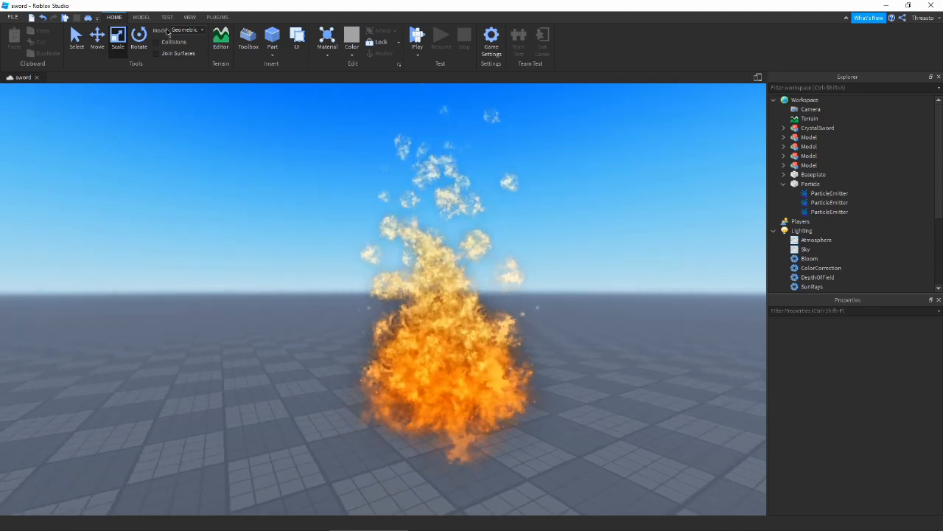
pyautogui.click(217, 17)
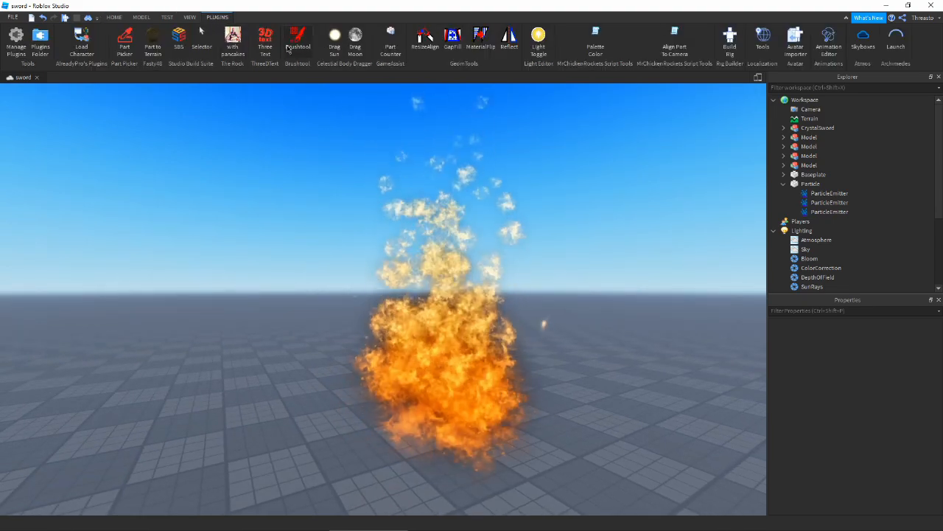
pyautogui.click(347, 49)
pyautogui.moveTo(605, 299); pyautogui.dragTo(603, 299, button='right')
pyautogui.click(604, 300)
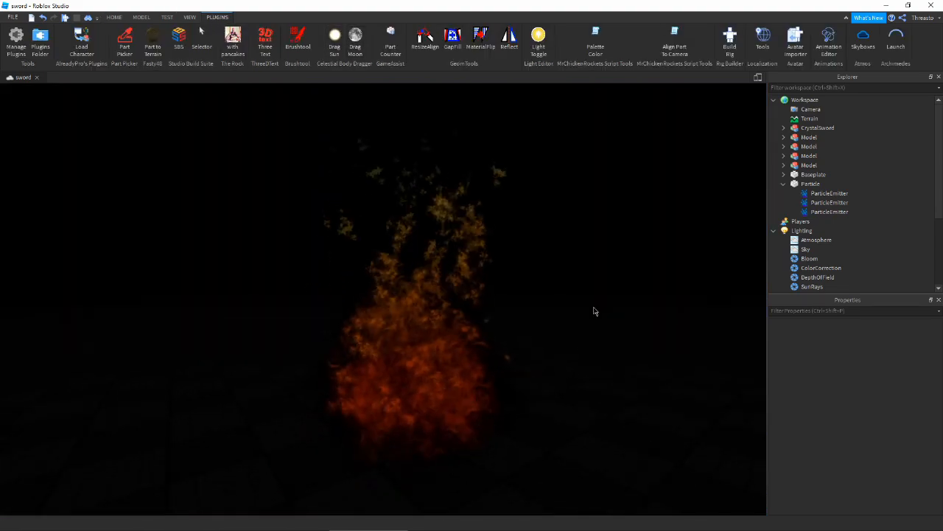
pyautogui.hotkey('ctrl', 'z')
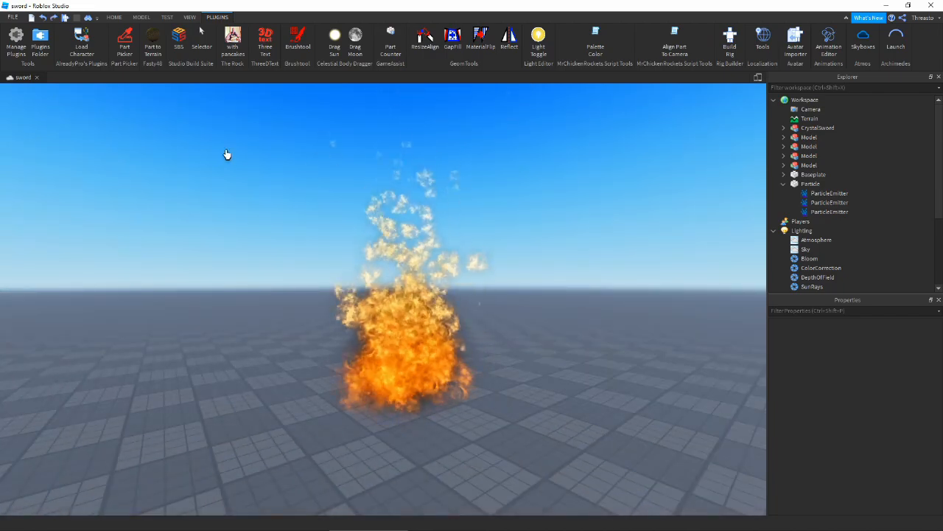
pyautogui.scroll(3, 565, 357)
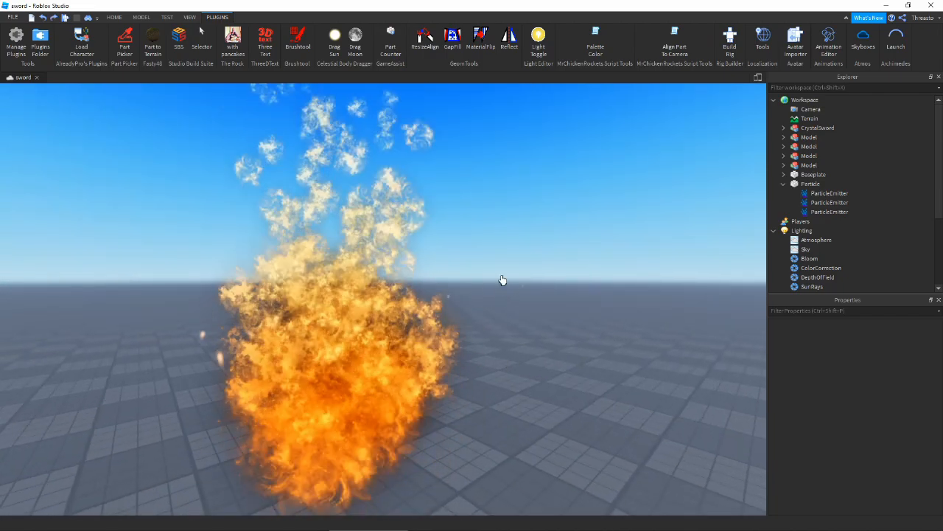
pyautogui.scroll(-3, 495, 316)
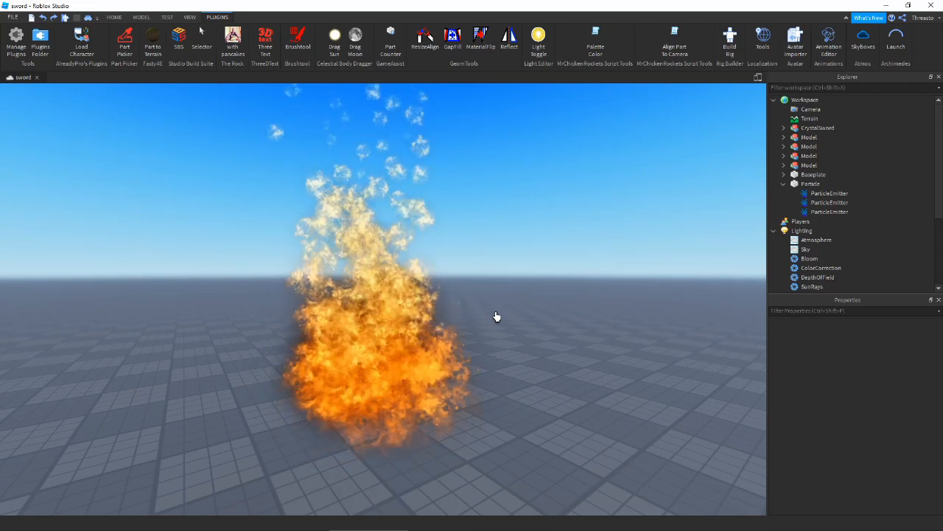
pyautogui.scroll(-2, 495, 316)
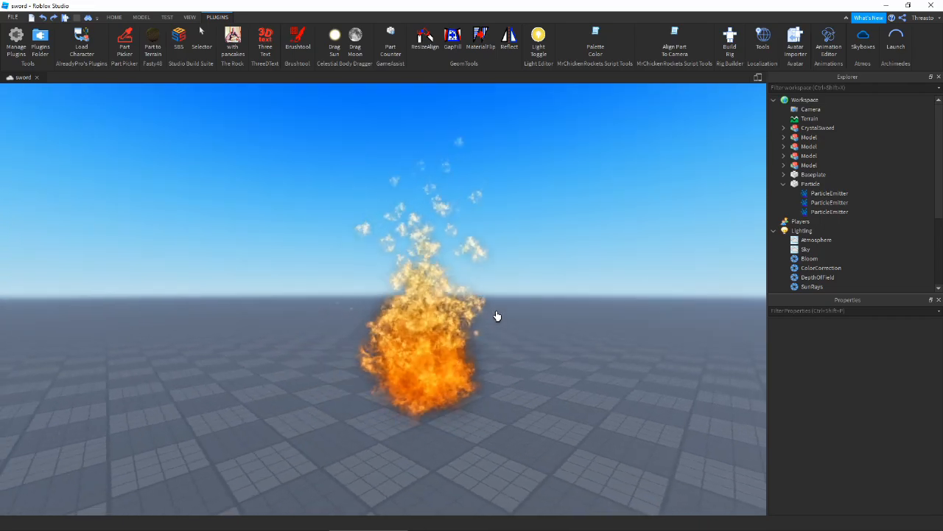
pyautogui.scroll(3, 402, 302)
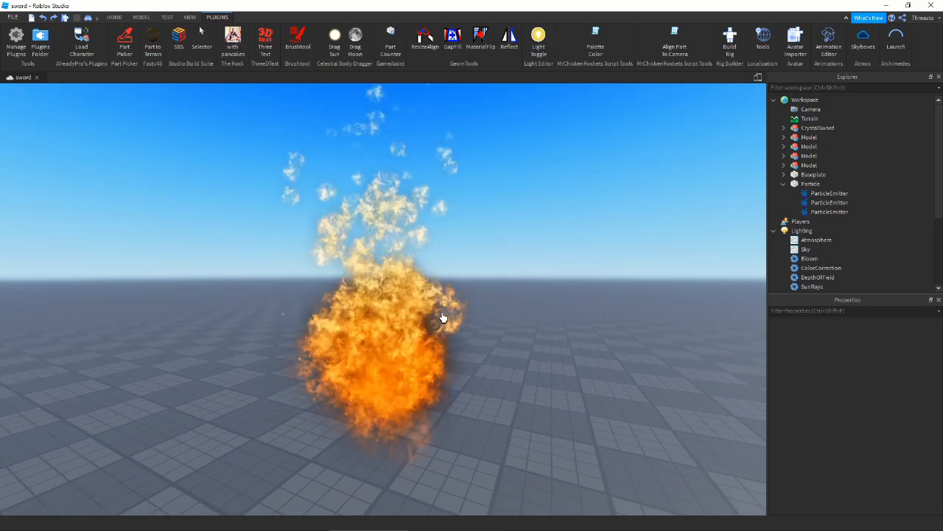
# - Scroll the new emitter's properties and open its Size curve editor
pyautogui.moveTo(496, 339); pyautogui.dragTo(477, 345, button='right')
pyautogui.scroll(-1, 488, 344)
pyautogui.scroll(-2, 488, 344)
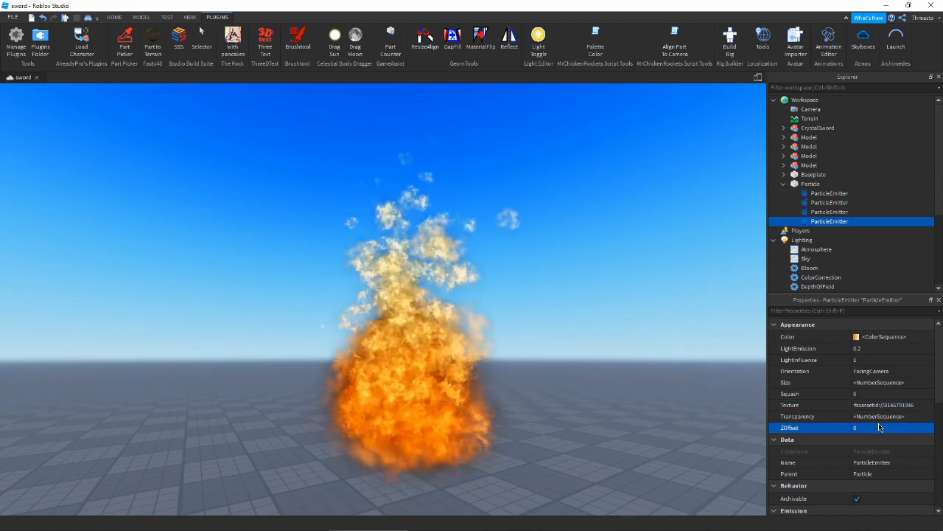
pyautogui.scroll(-2, 861, 383)
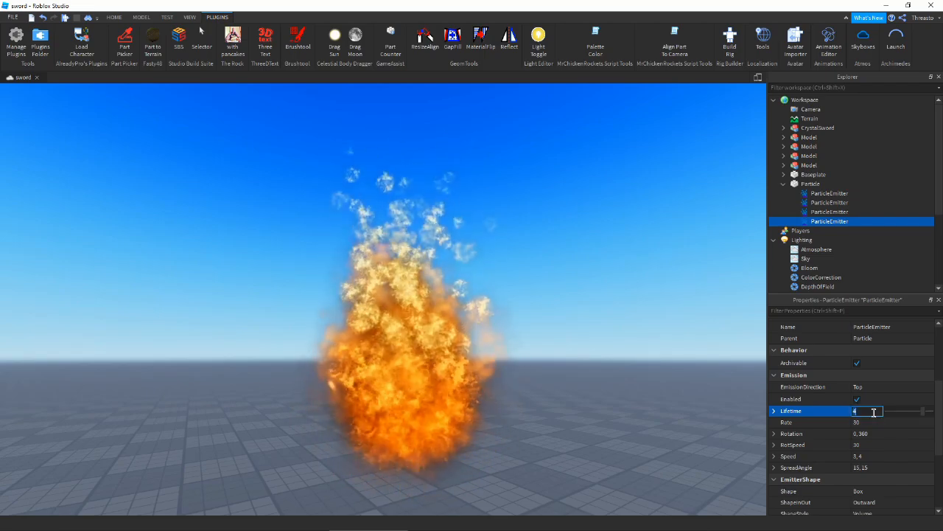
pyautogui.scroll(3, 875, 417)
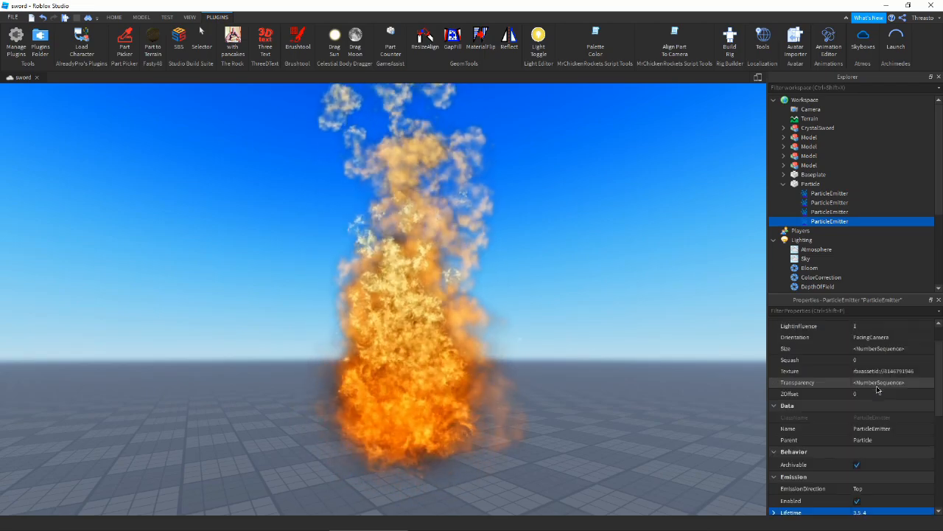
pyautogui.scroll(-6, 877, 409)
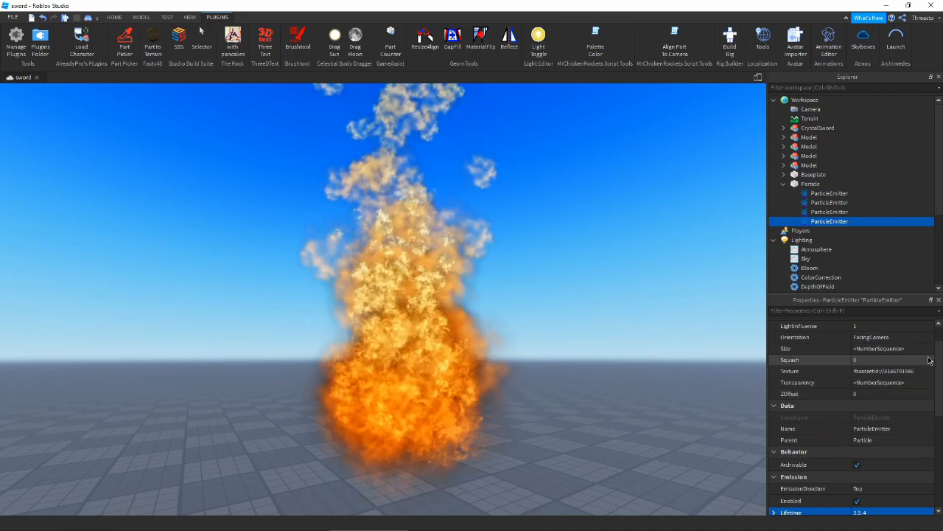
pyautogui.click(929, 349)
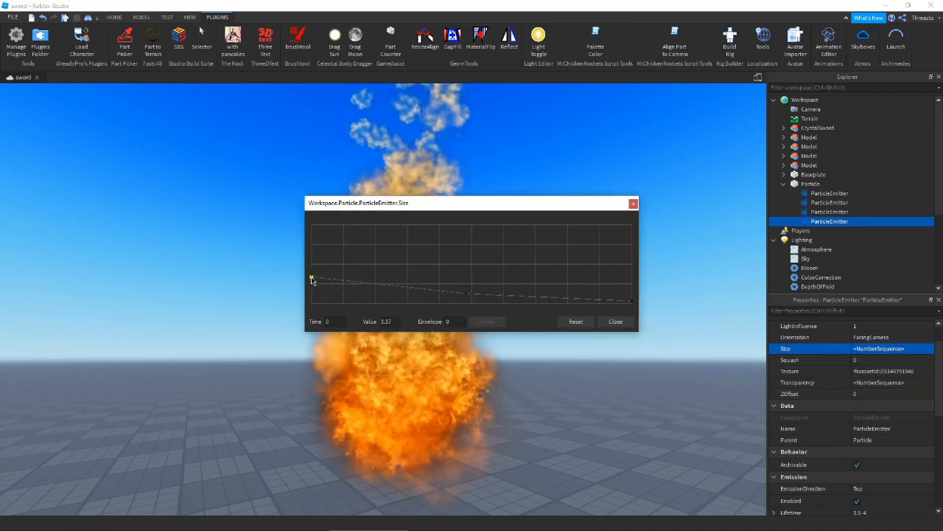
# - Edit the fourth emitter's Size curve so the flames grow over their life
pyautogui.moveTo(420, 202); pyautogui.dragTo(147, 297)
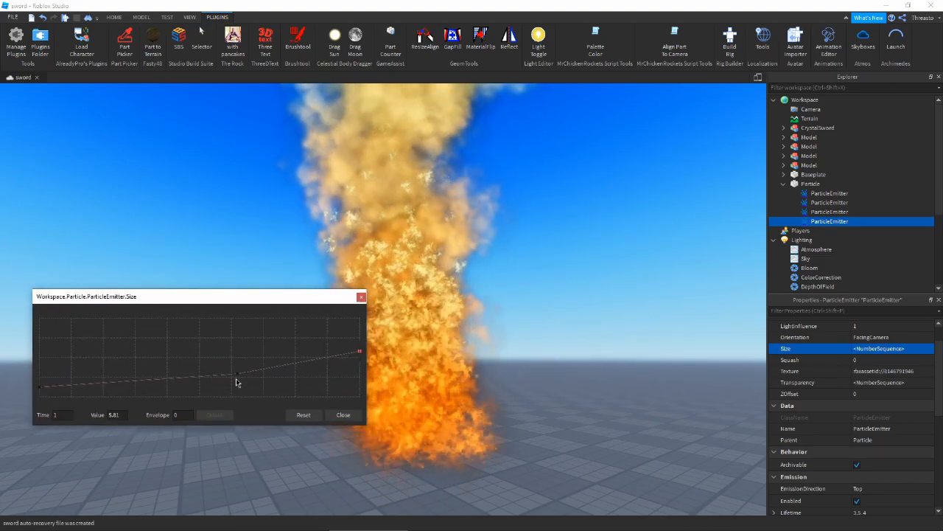
pyautogui.click(341, 414)
pyautogui.moveTo(340, 411); pyautogui.dragTo(372, 388, button='right')
pyautogui.scroll(-3, 812, 425)
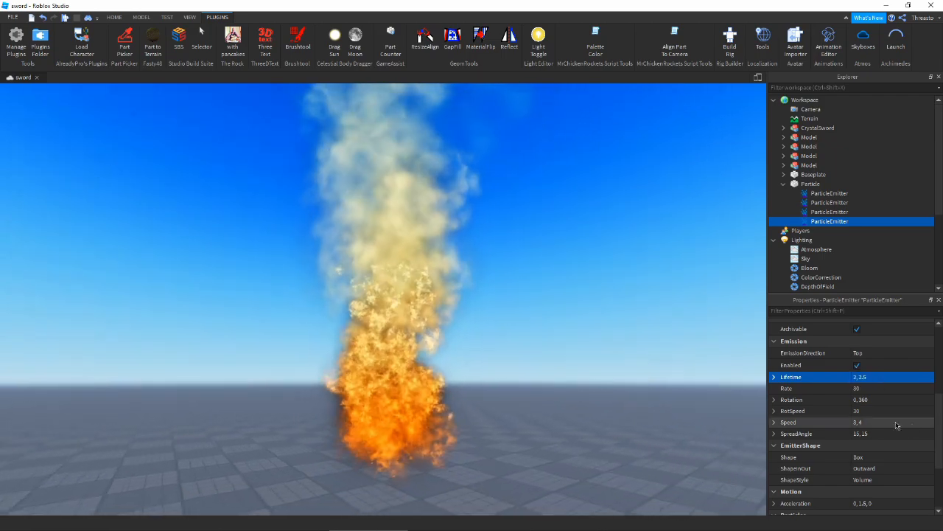
pyautogui.scroll(5, 924, 431)
# - Edit the Transparency curve so the flames fade in and out, with Lifetime 2–2.5 and Speed 2–3
pyautogui.click(926, 417)
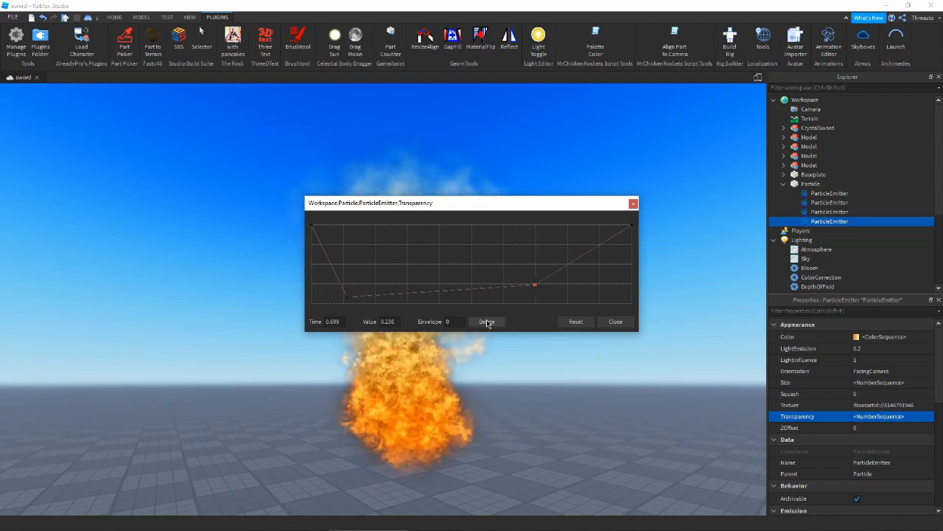
pyautogui.click(615, 322)
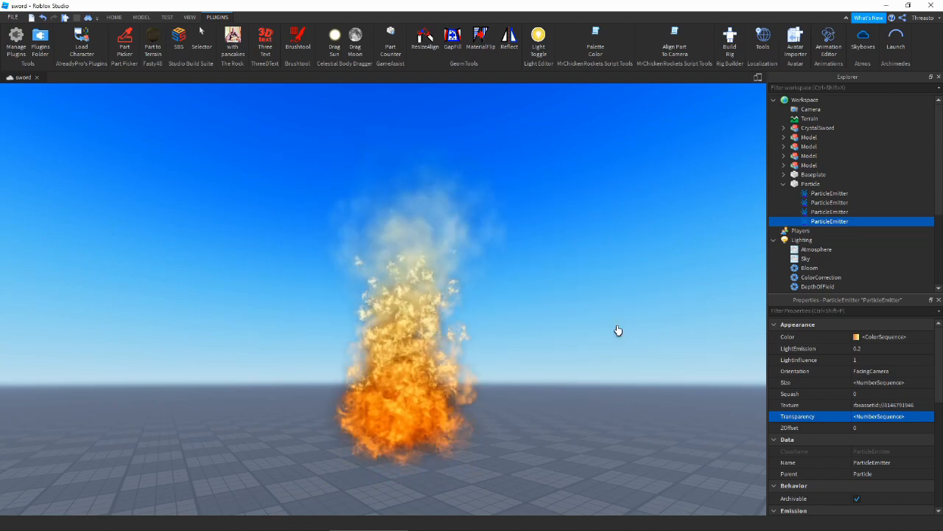
pyautogui.scroll(-2, 910, 427)
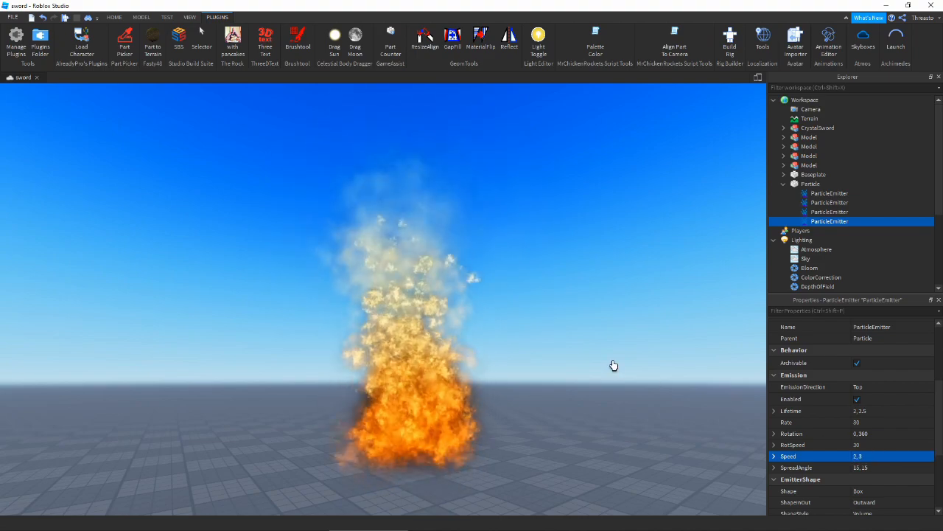
pyautogui.scroll(4, 882, 383)
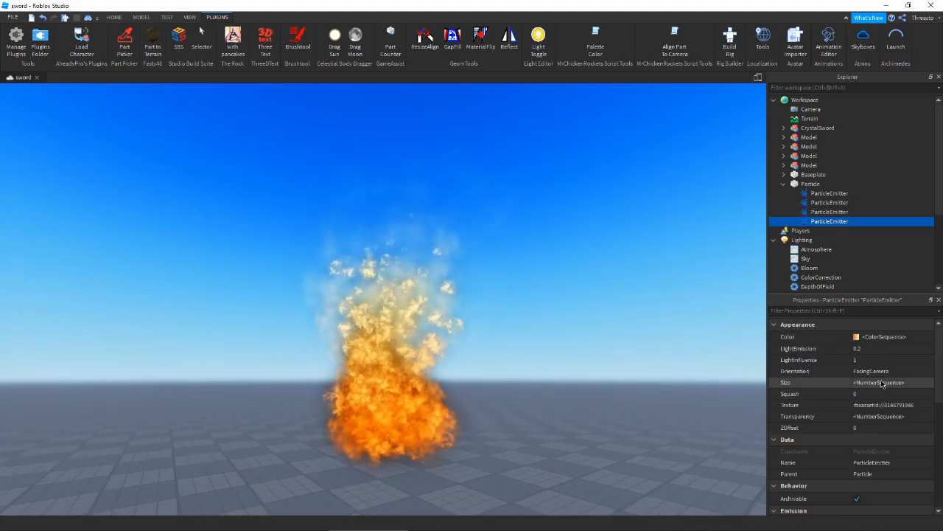
# - Check the emitter's Color picker without changes, then select the third ParticleEmitter to show its Emission settings
pyautogui.click(855, 337)
pyautogui.click(575, 355)
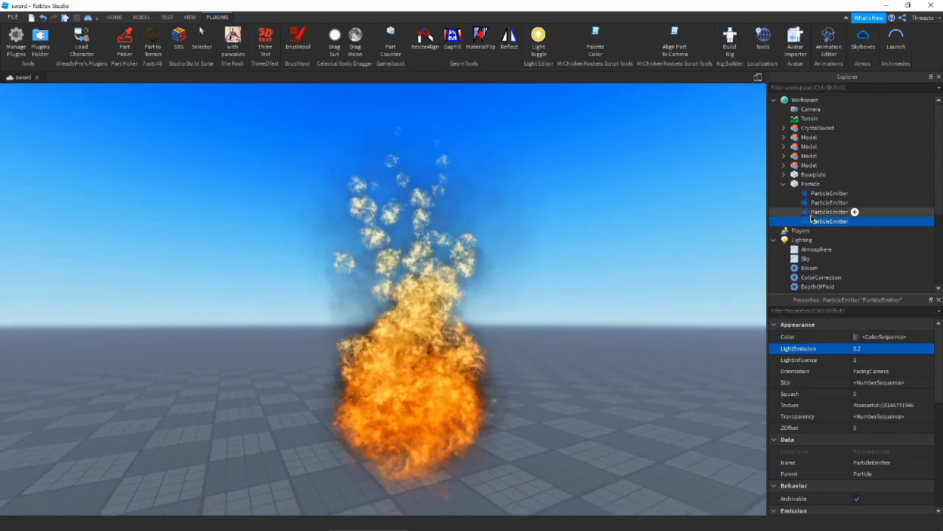
pyautogui.click(812, 214)
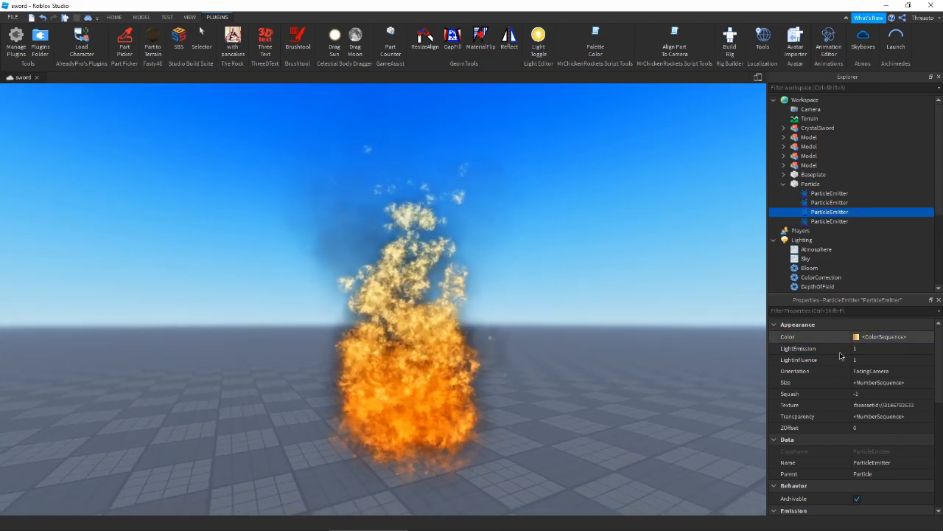
pyautogui.scroll(-4, 861, 413)
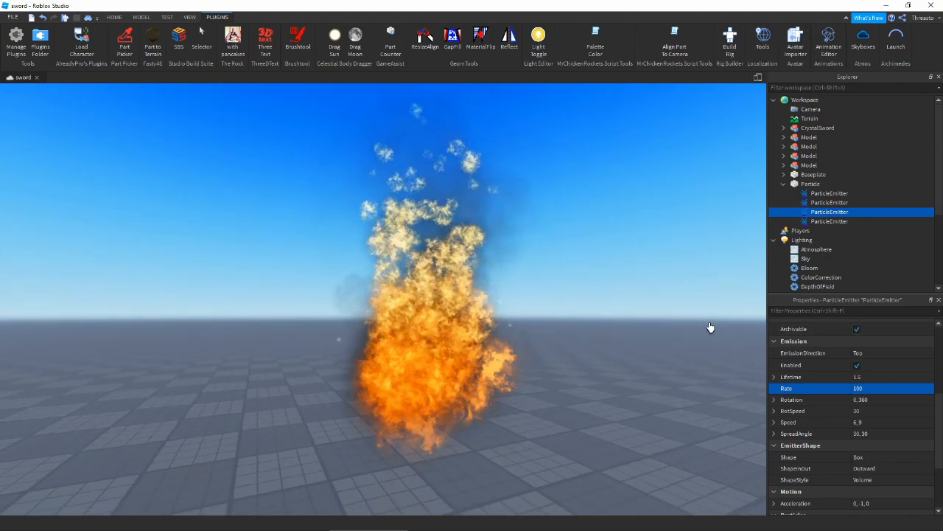
# - Orbit and tilt the view to compare the third emitter's Rate 100 blaze against the new layer
pyautogui.moveTo(662, 348); pyautogui.dragTo(384, 199, button='right')
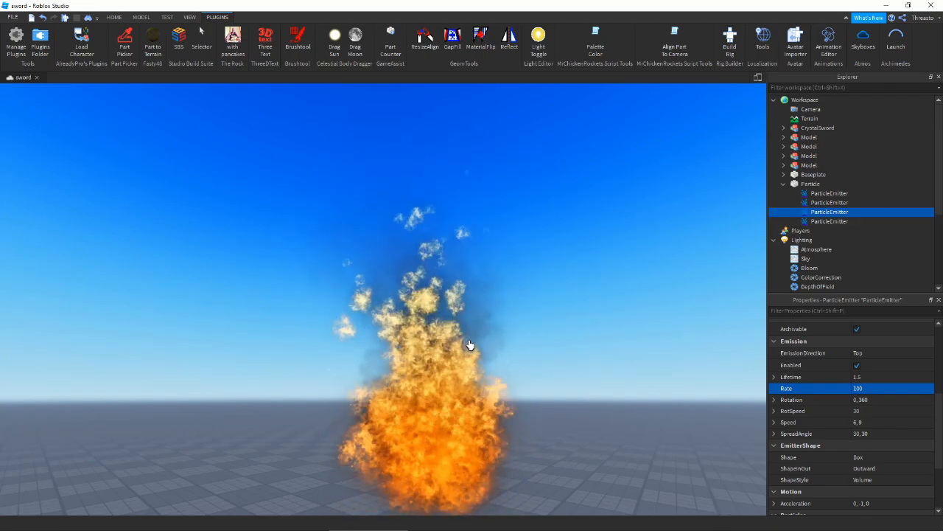
pyautogui.moveTo(469, 344); pyautogui.dragTo(316, 394, button='right')
pyautogui.moveTo(575, 301); pyautogui.dragTo(524, 352, button='right')
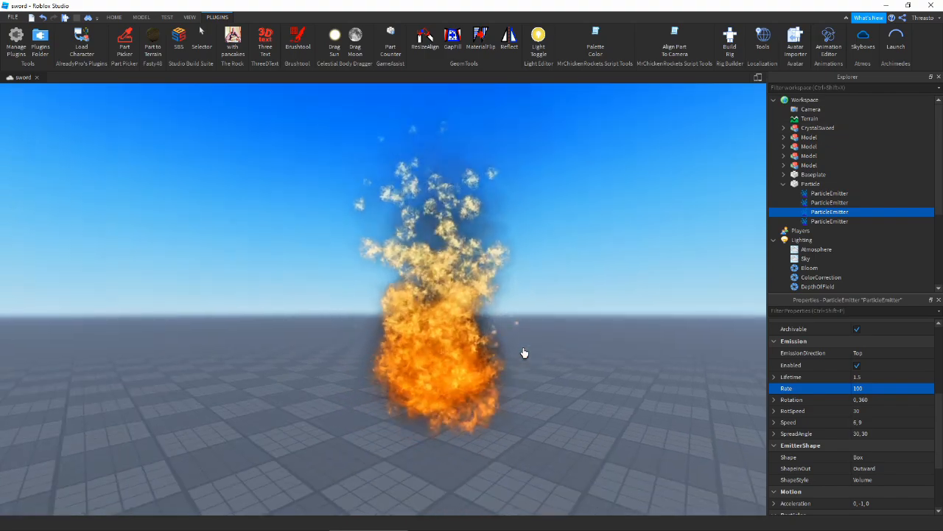
pyautogui.moveTo(216, 526)
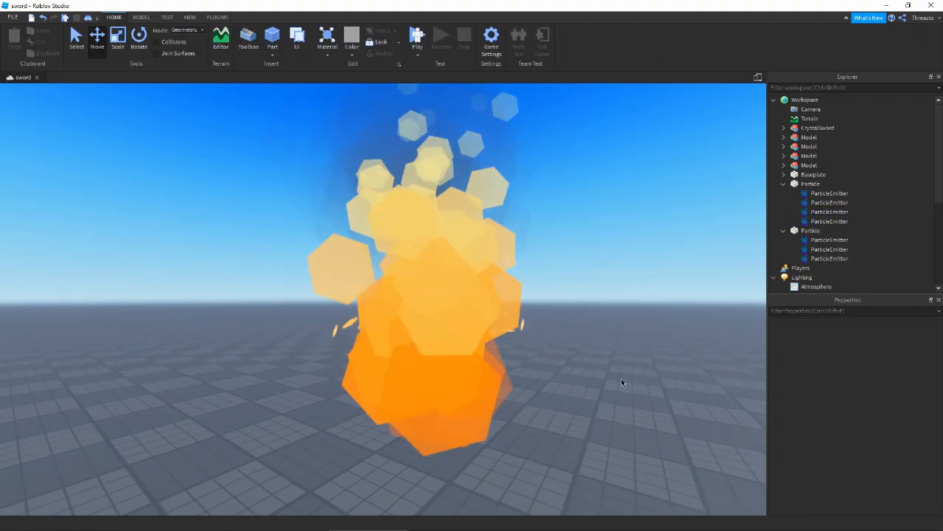
pyautogui.moveTo(621, 381); pyautogui.dragTo(552, 398, button='right')
pyautogui.press('s')
pyautogui.moveTo(426, 339)
pyautogui.mouseDown(button='right')
pyautogui.moveTo(410, 340)
pyautogui.moveTo(440, 334)
pyautogui.mouseUp(button='right')
pyautogui.moveTo(438, 301); pyautogui.dragTo(451, 294, button='right')
pyautogui.press('w')
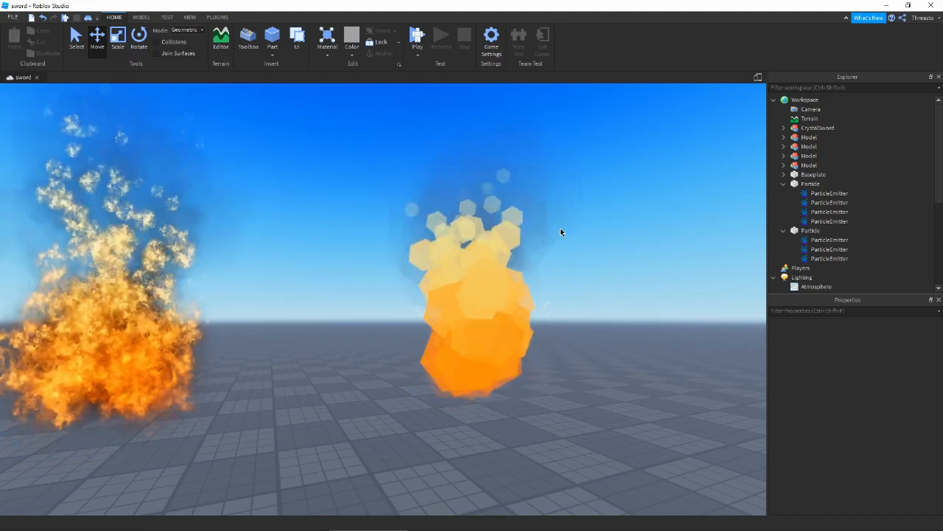
pyautogui.moveTo(386, 283); pyautogui.dragTo(260, 300, button='right')
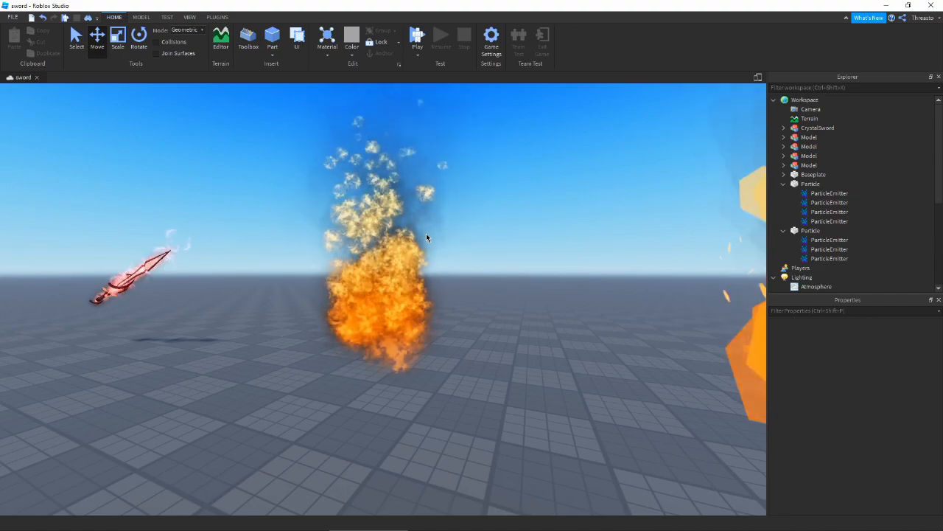
pyautogui.press('d')
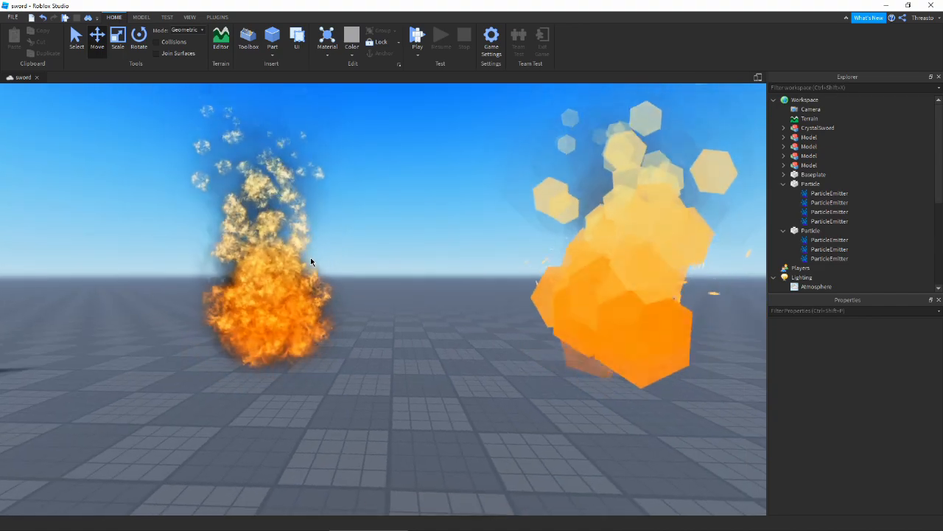
pyautogui.moveTo(310, 257); pyautogui.dragTo(341, 243, button='right')
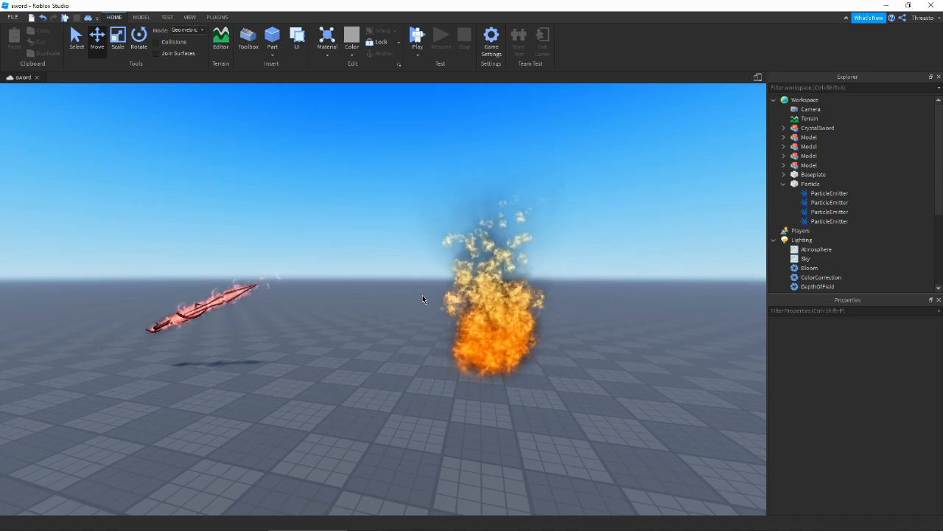
pyautogui.moveTo(438, 343); pyautogui.dragTo(446, 326, button='right')
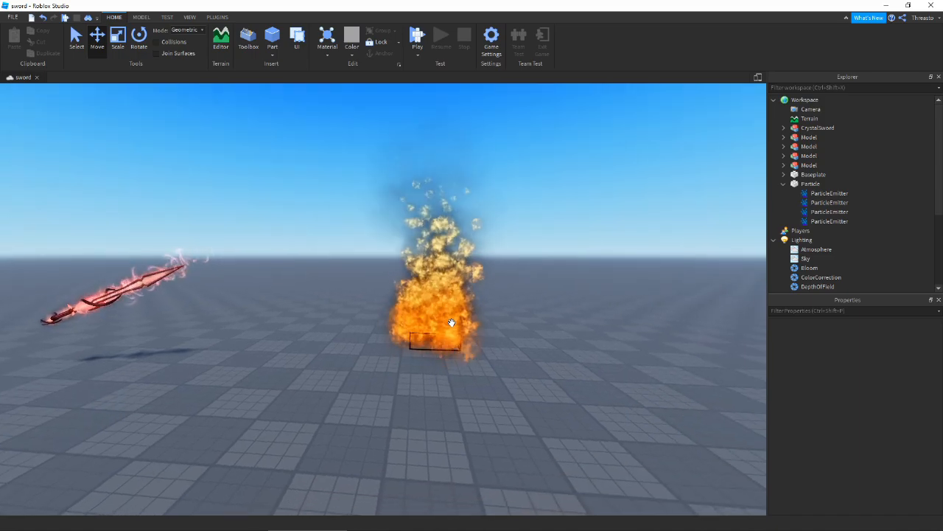